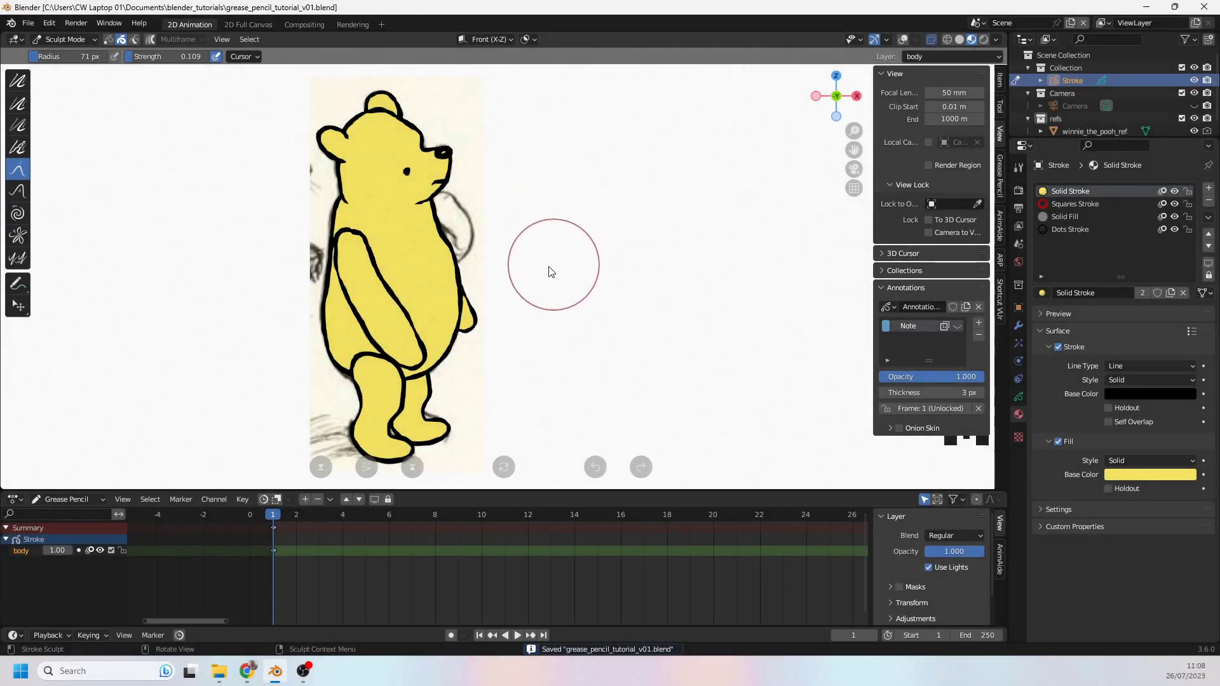
- Hide the winnie_the_pooh_ref reference object in the viewport and close the sidebar
scroll(550, 271, "up", 1, "alt")
scroll(462, 269, "down", 3)
scroll(478, 284, "up", 3)
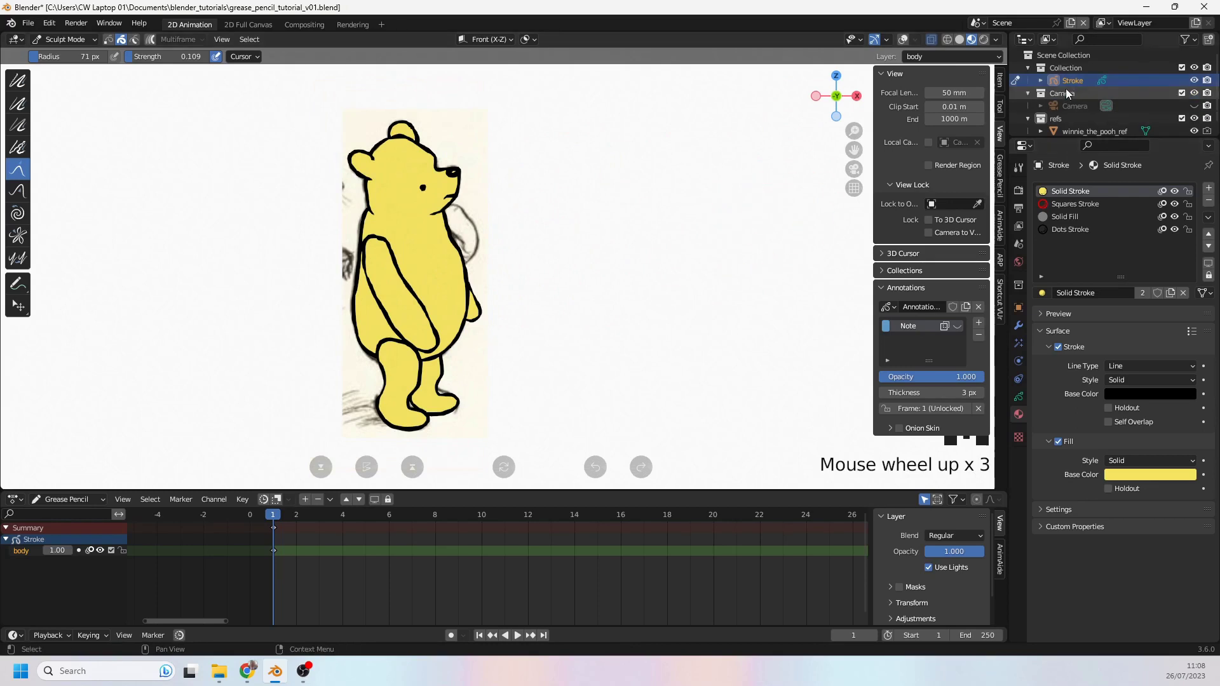
left_click(1194, 131)
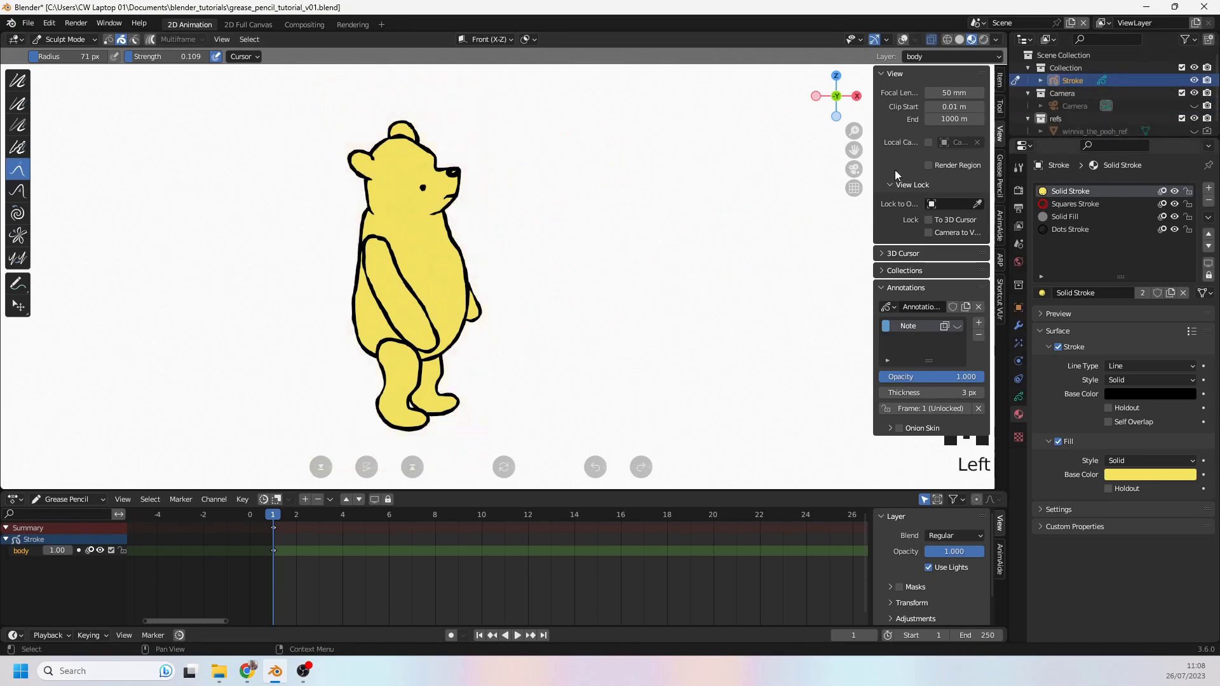
scroll(531, 182, "down", 4)
scroll(552, 196, "up", 5)
scroll(564, 207, "down", 1)
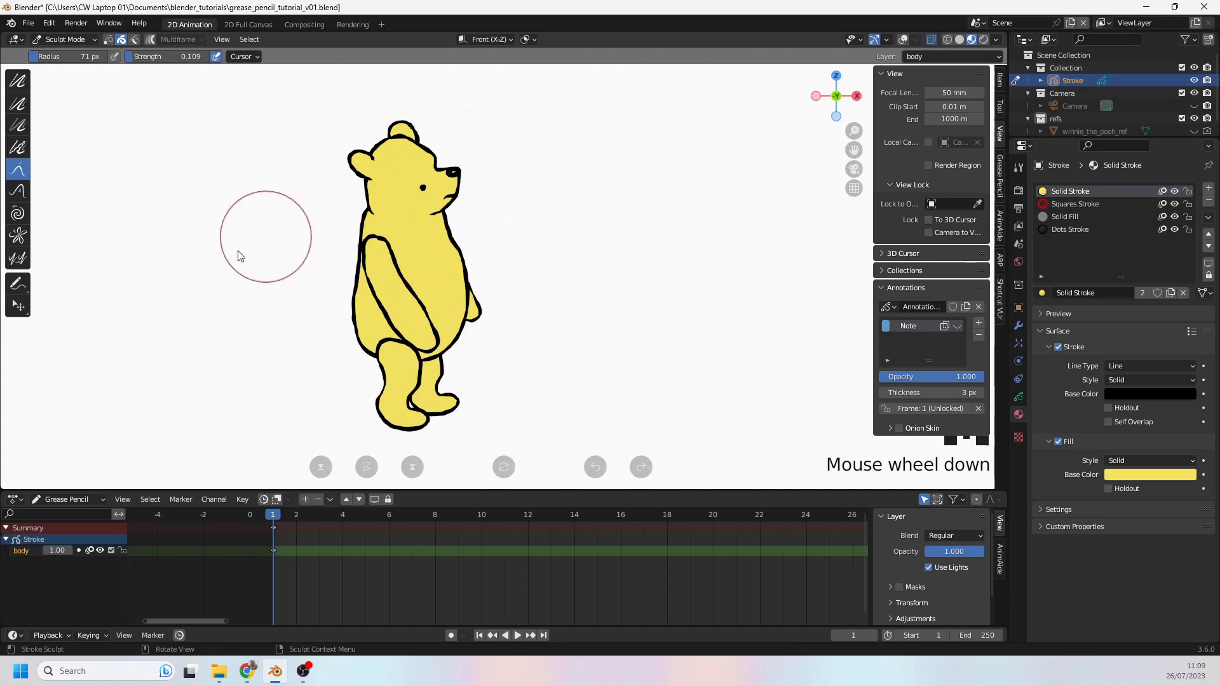
key("n")
middle_click_drag(527, 231, 509, 226, "shift")
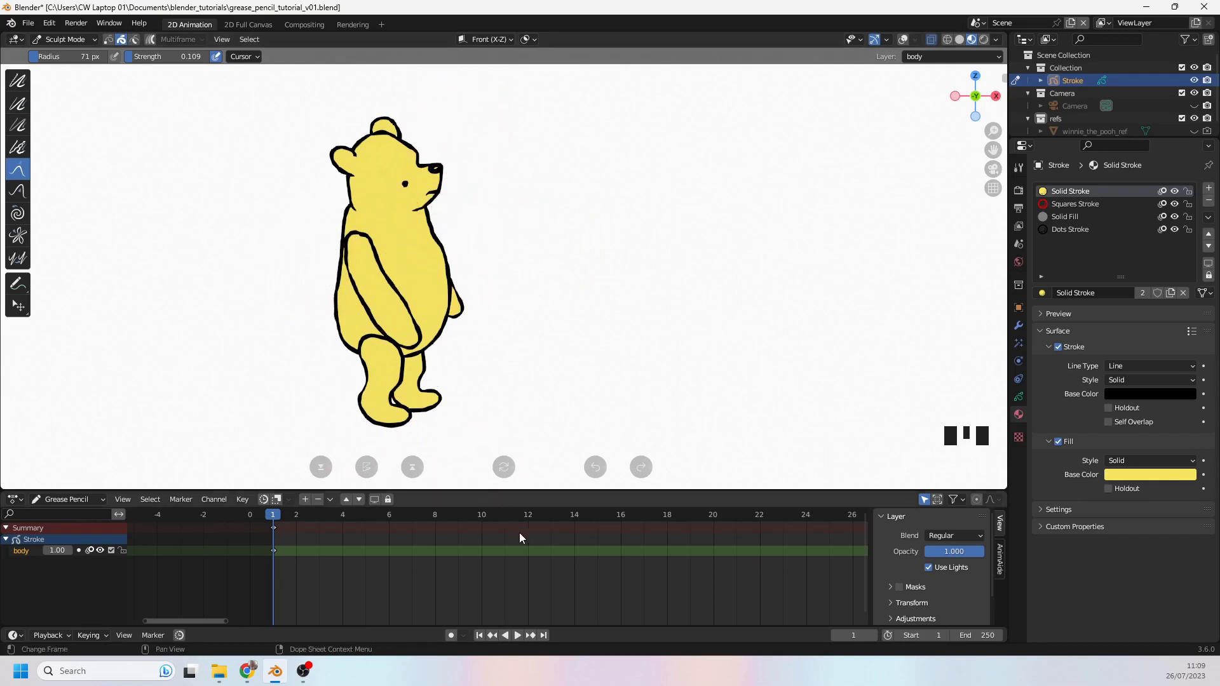
- Move to frame 20 and make it the end frame of the animation
middle_click_drag(686, 553, 661, 546)
scroll(638, 524, "up", 2)
left_click(600, 516)
key("ctrl+End")
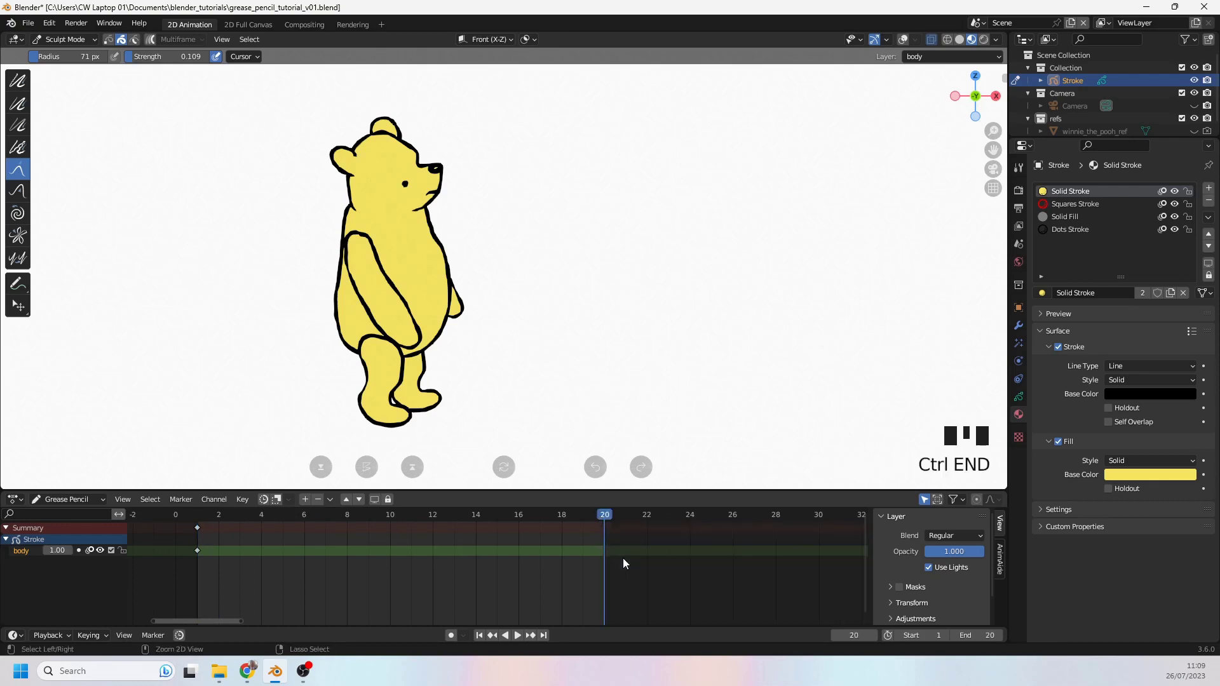
scroll(611, 544, "up", 1)
middle_click_drag(508, 549, 567, 555)
scroll(611, 542, "up", 1)
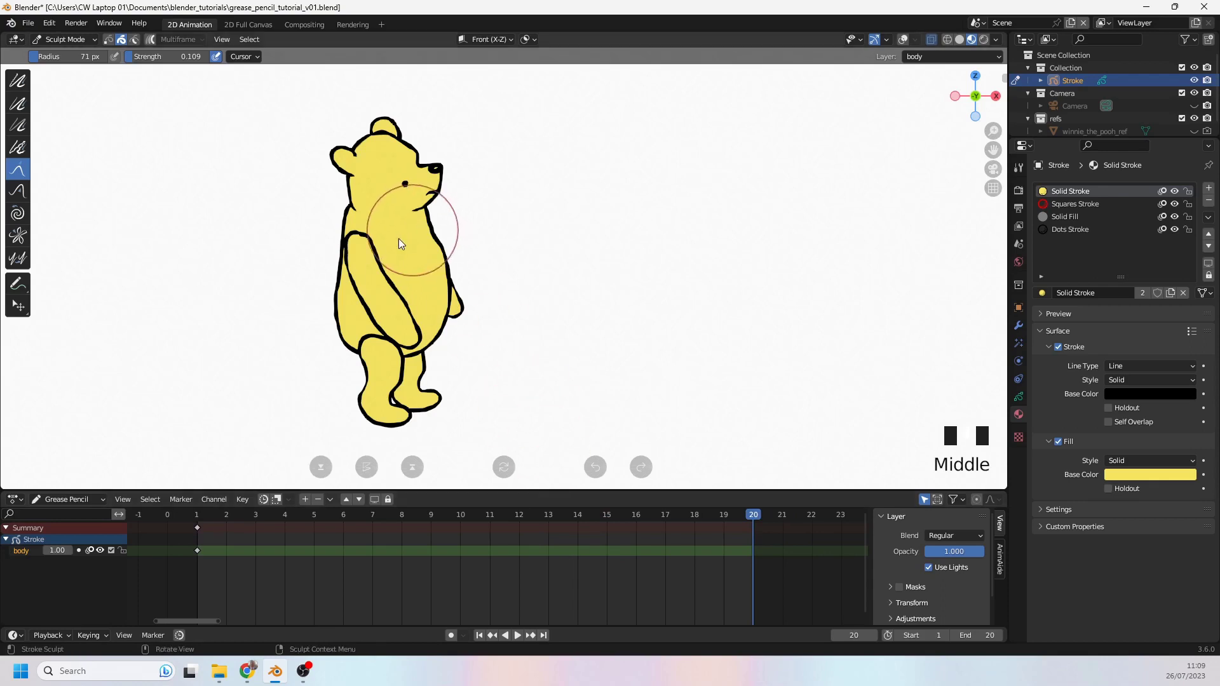
- Switch the Grease Pencil object to Edit Mode and duplicate the active keyframe of the body layer at frame 20
left_click(52, 38)
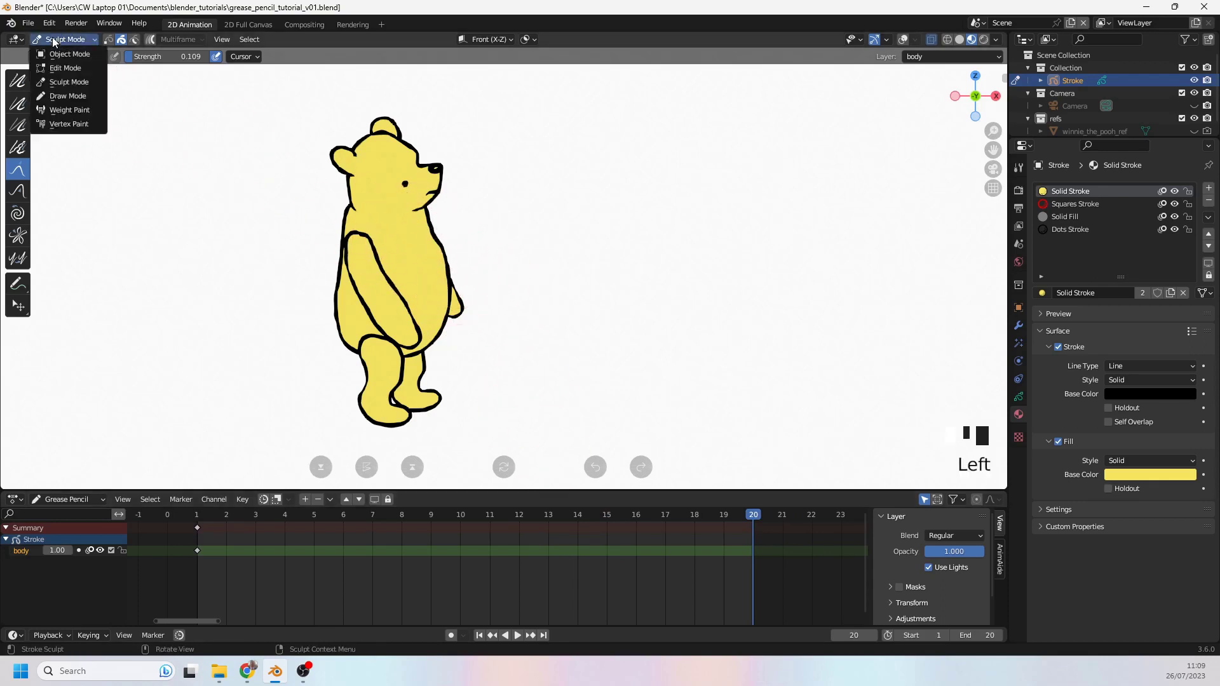
left_click(67, 68)
key("i")
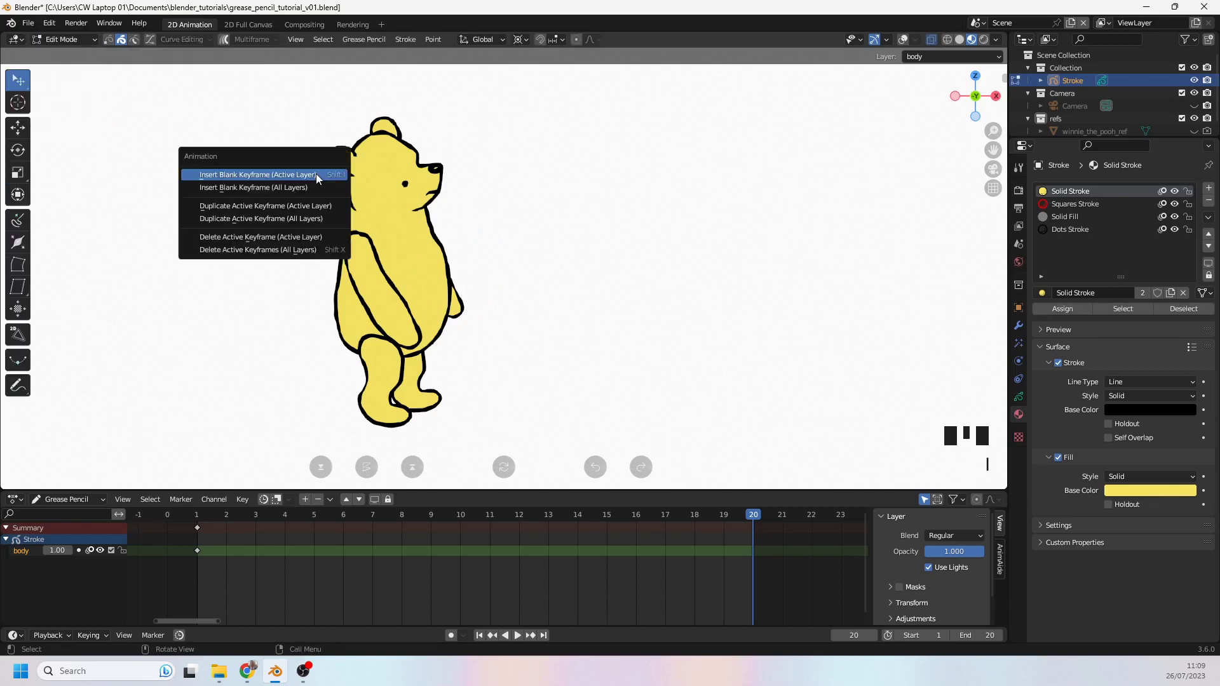
left_click(294, 206)
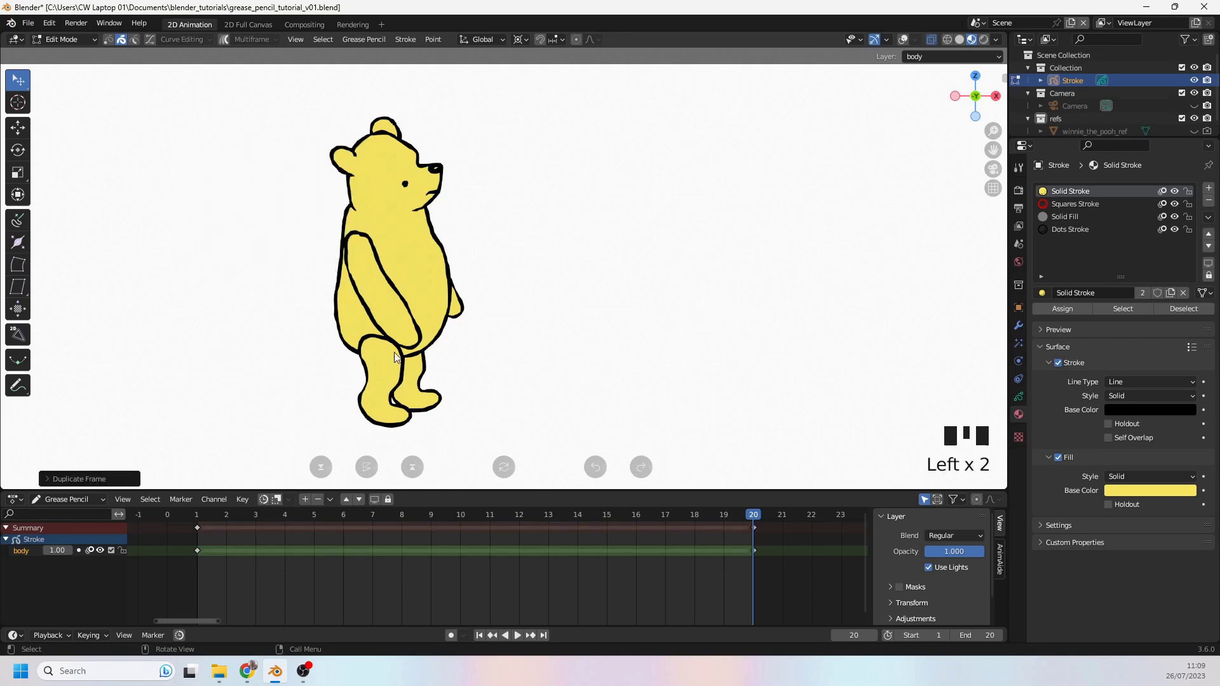
- Check the keyframes at frames 1 and 20, ending on frame 20, and turn on the viewport overlays
left_click(198, 513)
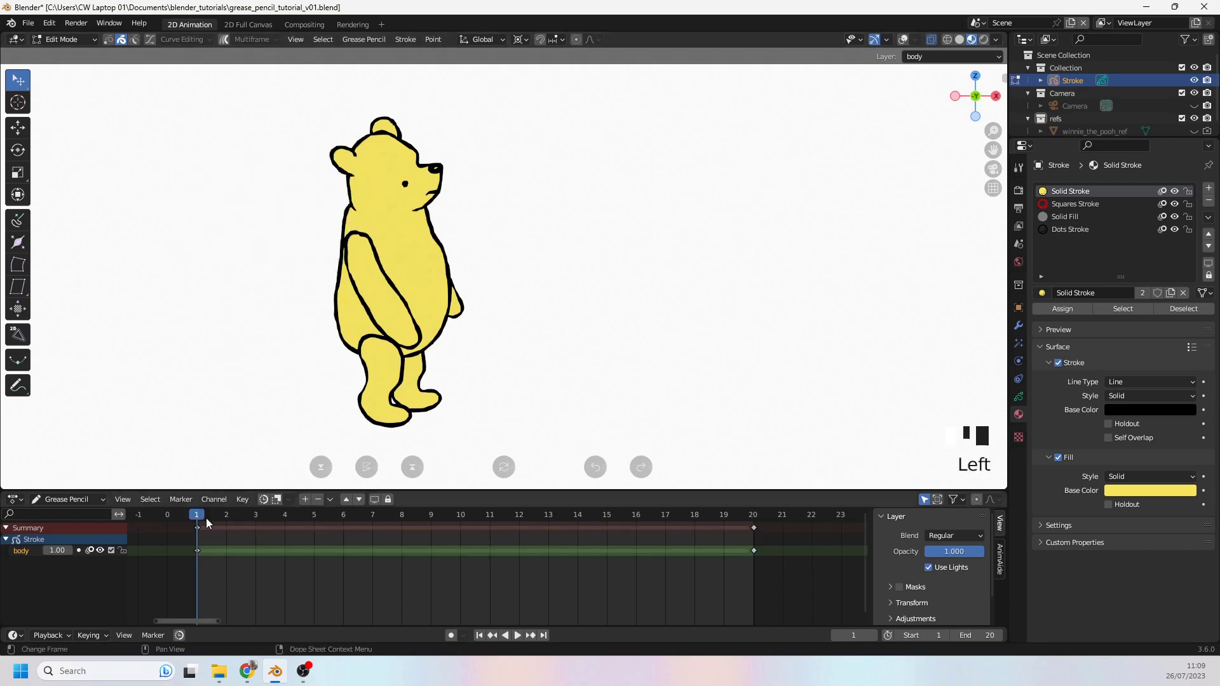
left_click(754, 515)
left_click(903, 39)
left_click(917, 41)
scroll(496, 199, "up", 1)
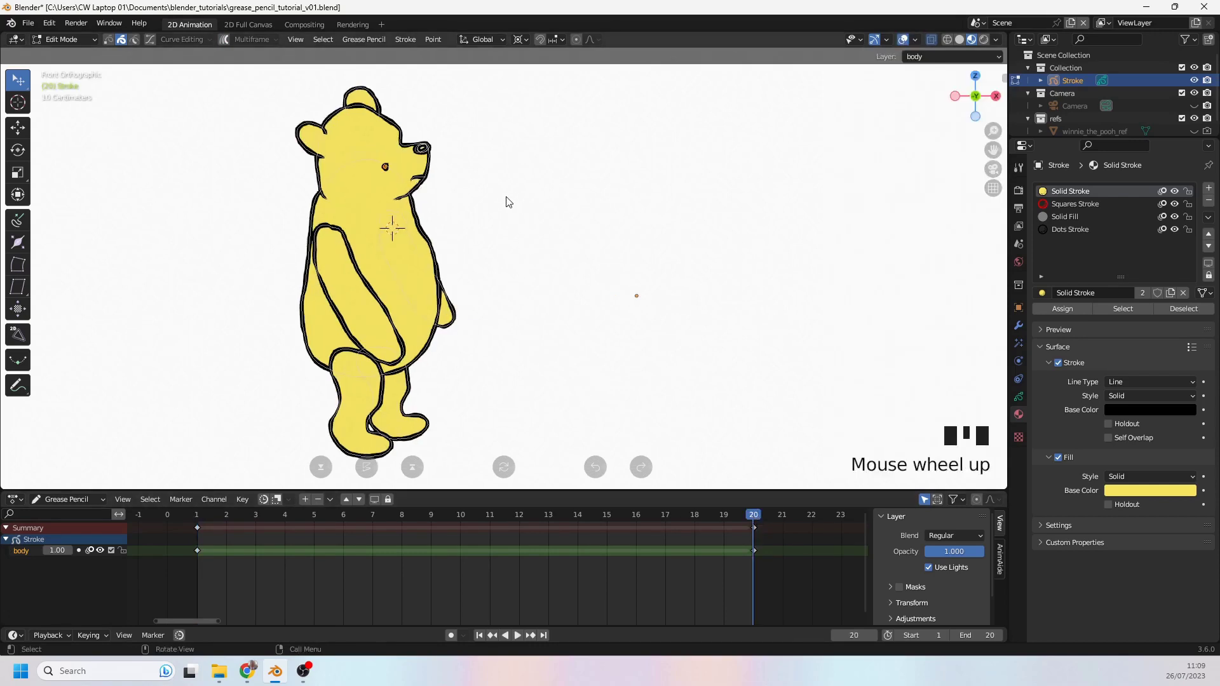
- Select all the strokes of the bear's head, including the ears, eye, nose and mouth
middle_click_drag(496, 198, 510, 220, "shift")
scroll(324, 220, "up", 3)
middle_click_drag(324, 220, 398, 211, "shift")
scroll(403, 206, "down", 3)
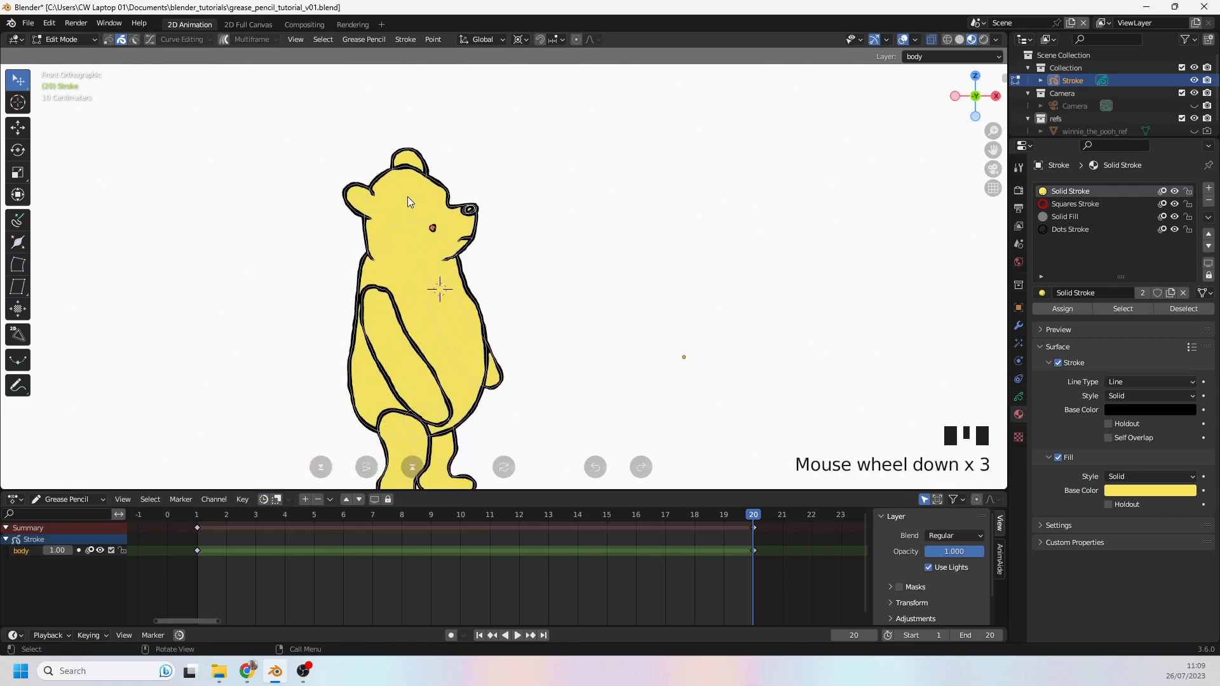
scroll(390, 223, "up", 2)
scroll(406, 200, "down", 1)
scroll(413, 219, "down", 1)
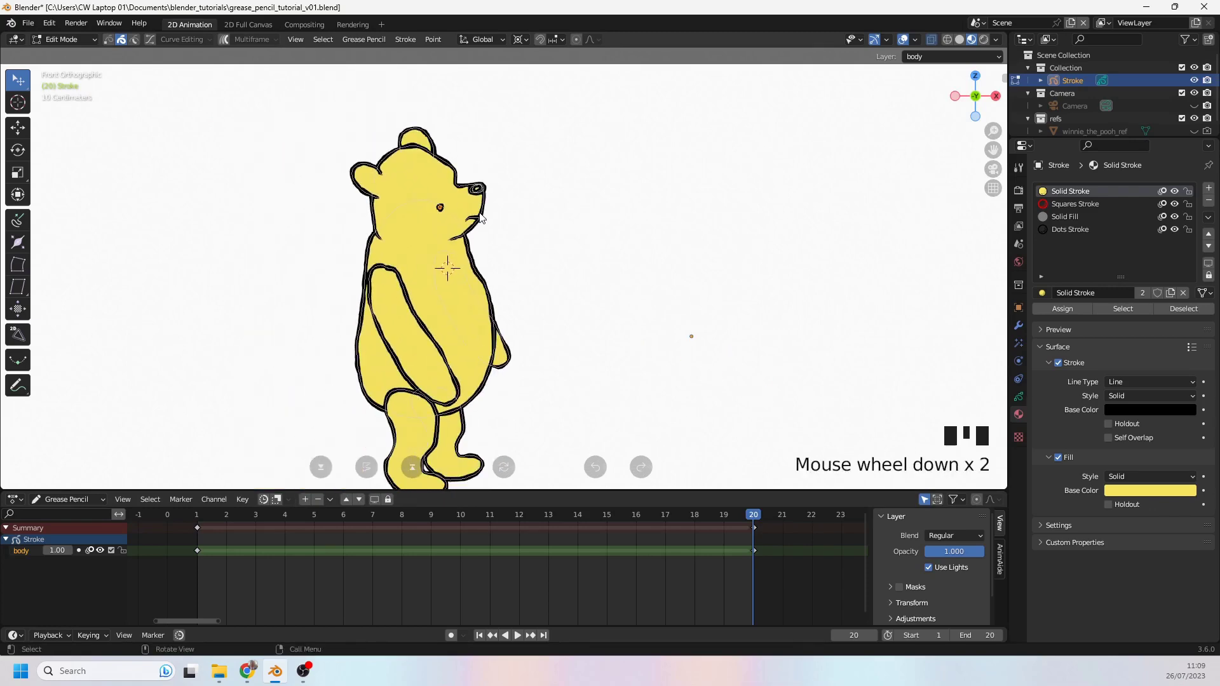
scroll(487, 231, "down", 1)
middle_click_drag(512, 237, 482, 246, "shift")
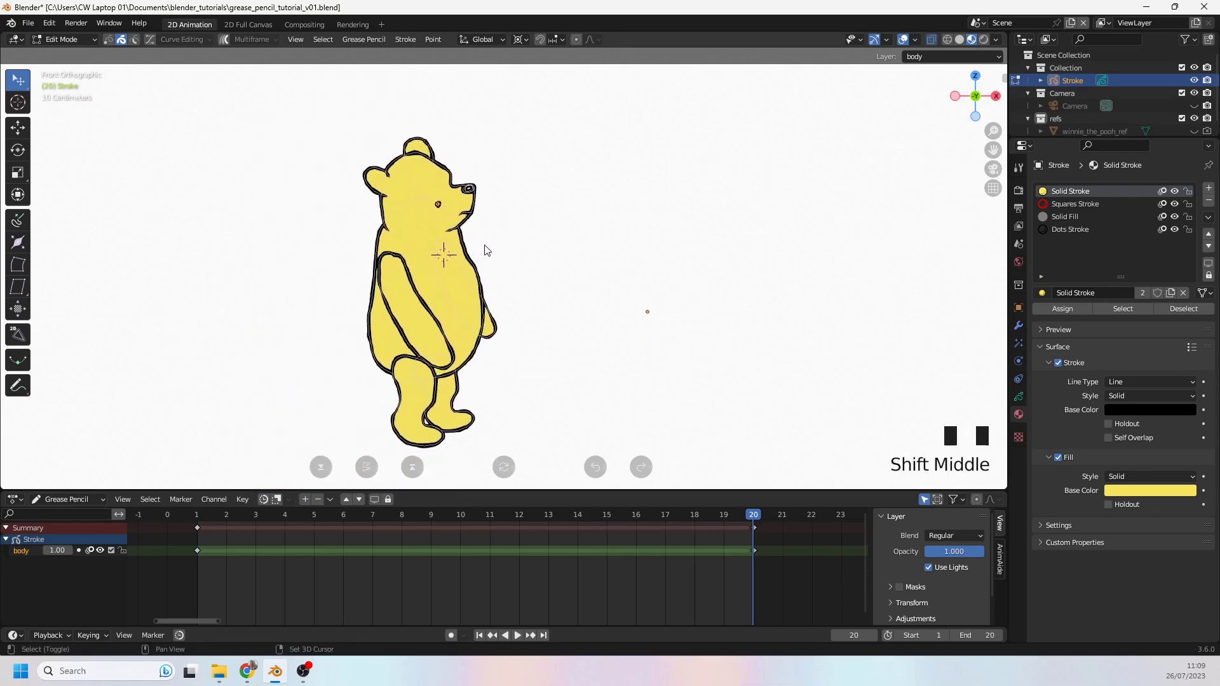
scroll(470, 237, "up", 1)
scroll(454, 239, "up", 1)
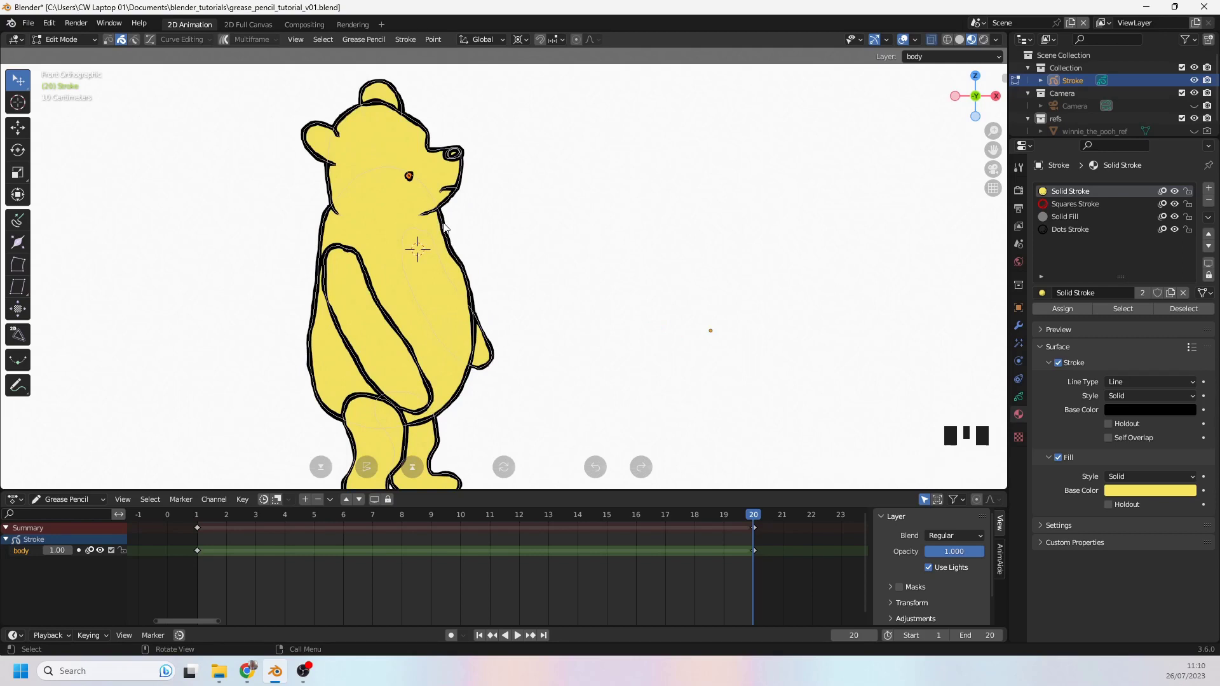
left_click(445, 204)
left_click(436, 189, "shift")
left_click(410, 180, "shift")
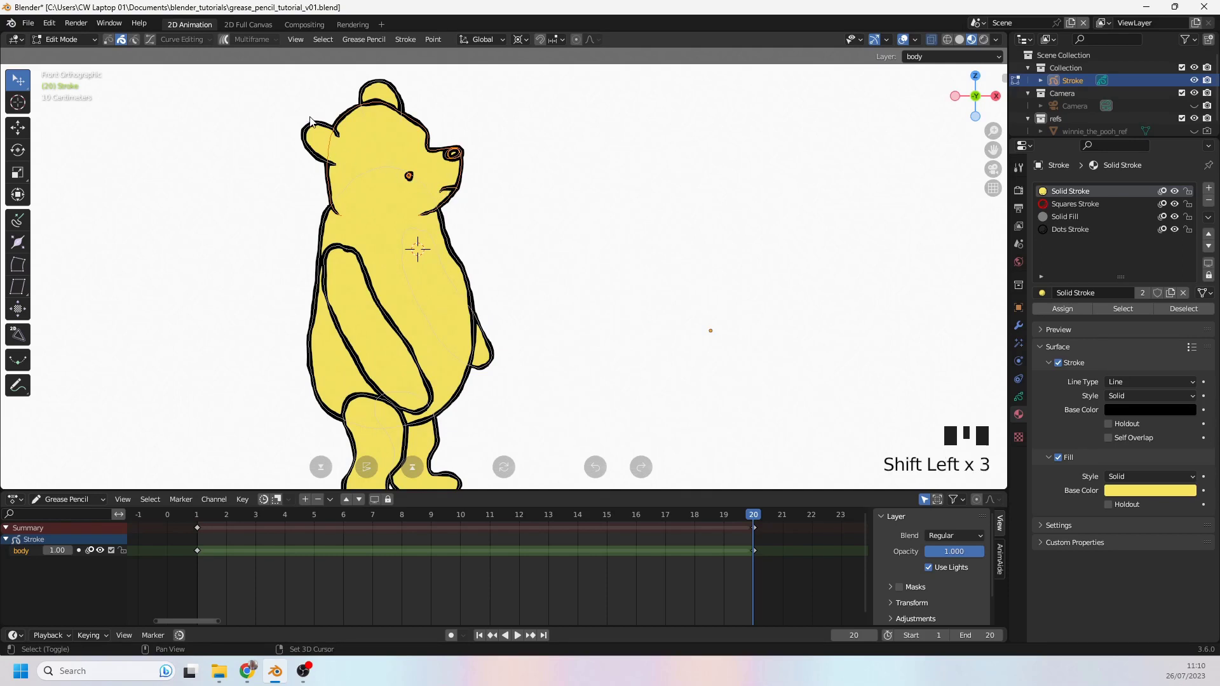
scroll(443, 170, "down", 1)
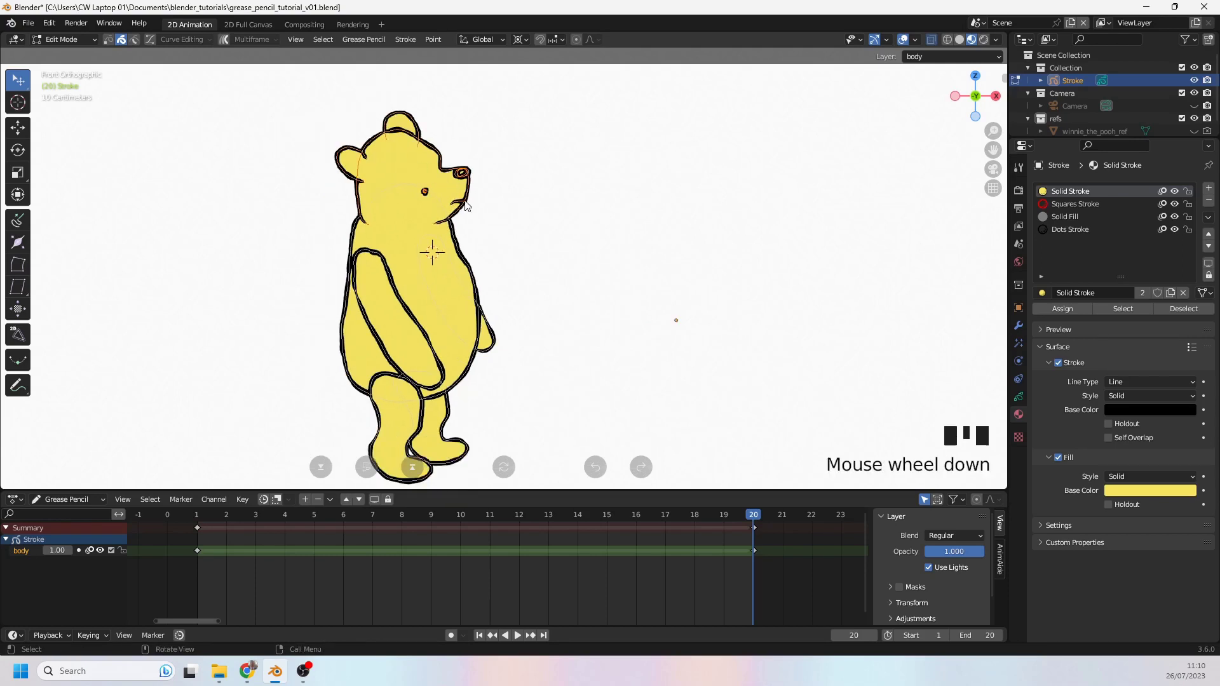
key("g")
left_click(428, 170)
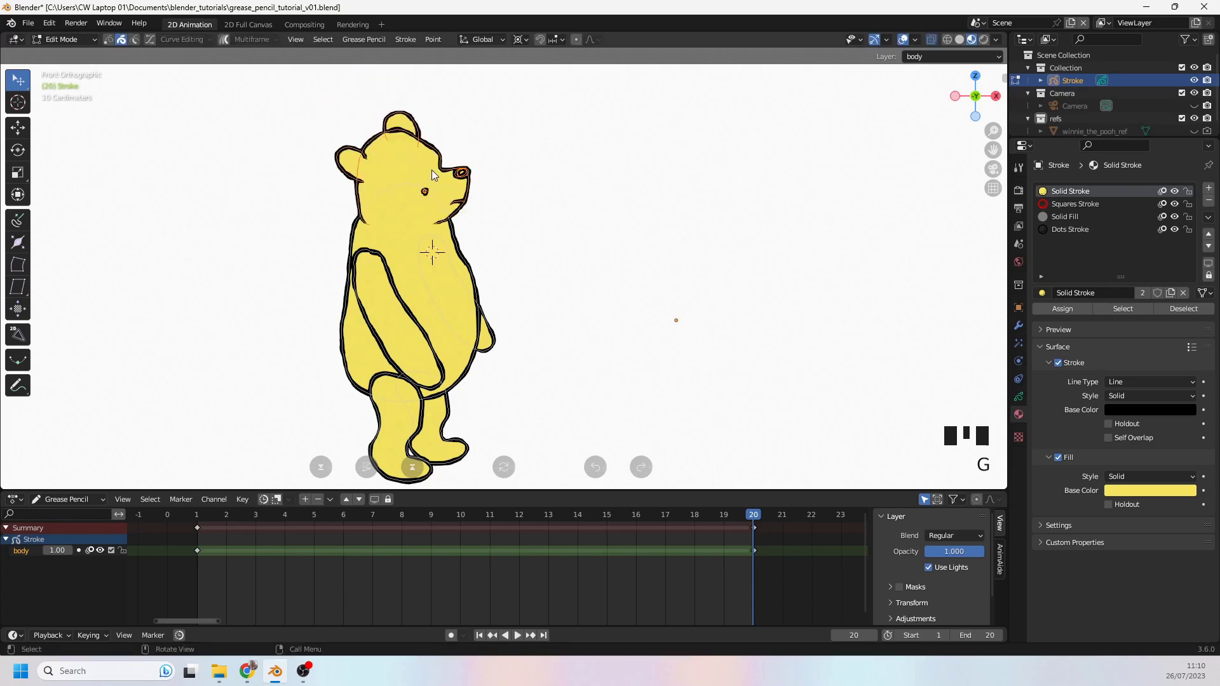
- Set the 3D Cursor at the neck as the pivot point and rotate the head strokes forward around it
right_click(398, 218, "shift")
right_click(401, 218, "shift")
right_click(398, 216, "shift")
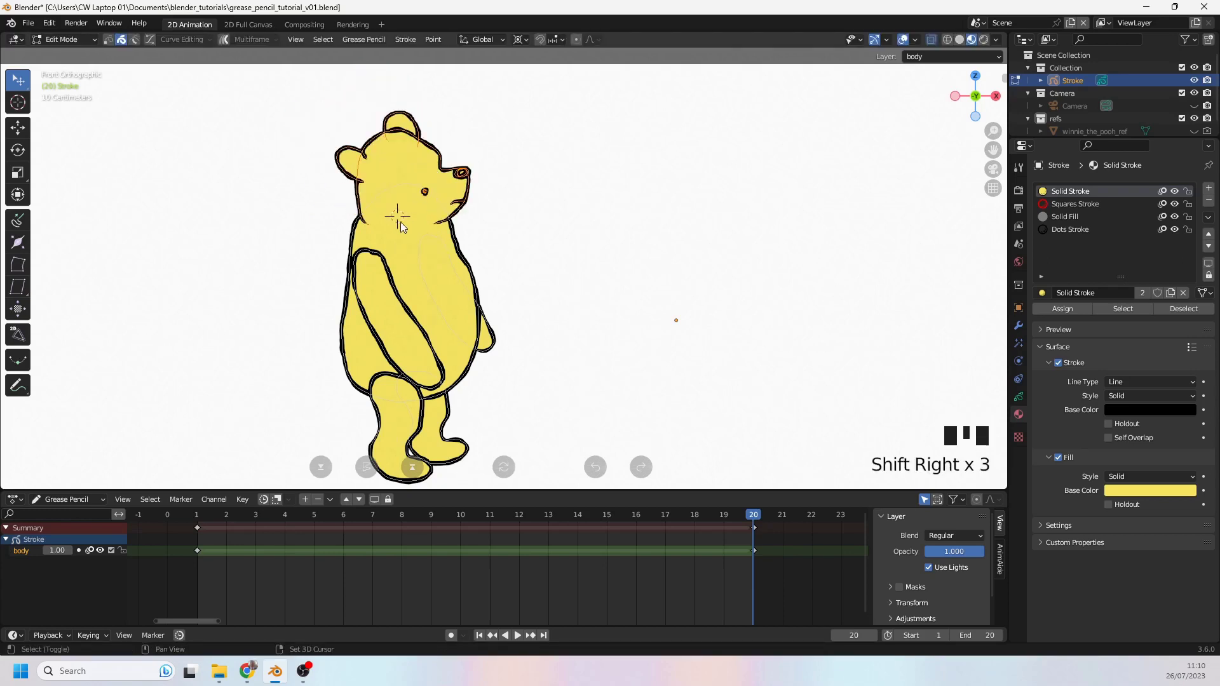
left_click(522, 39)
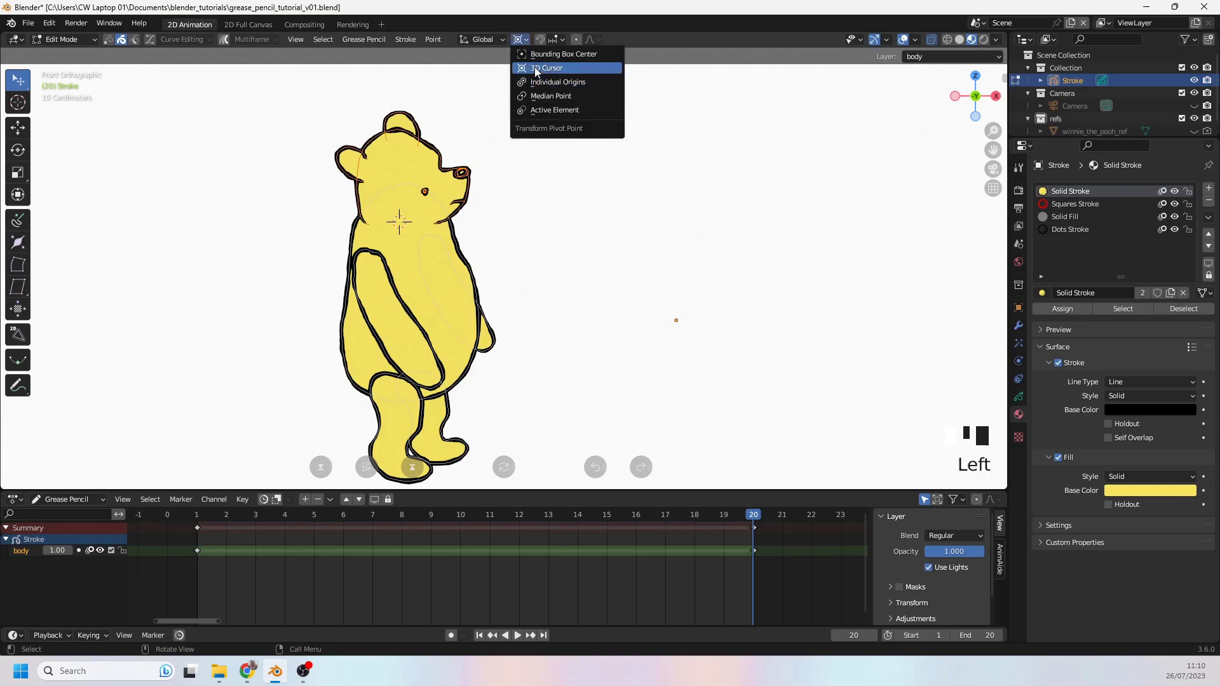
key("r")
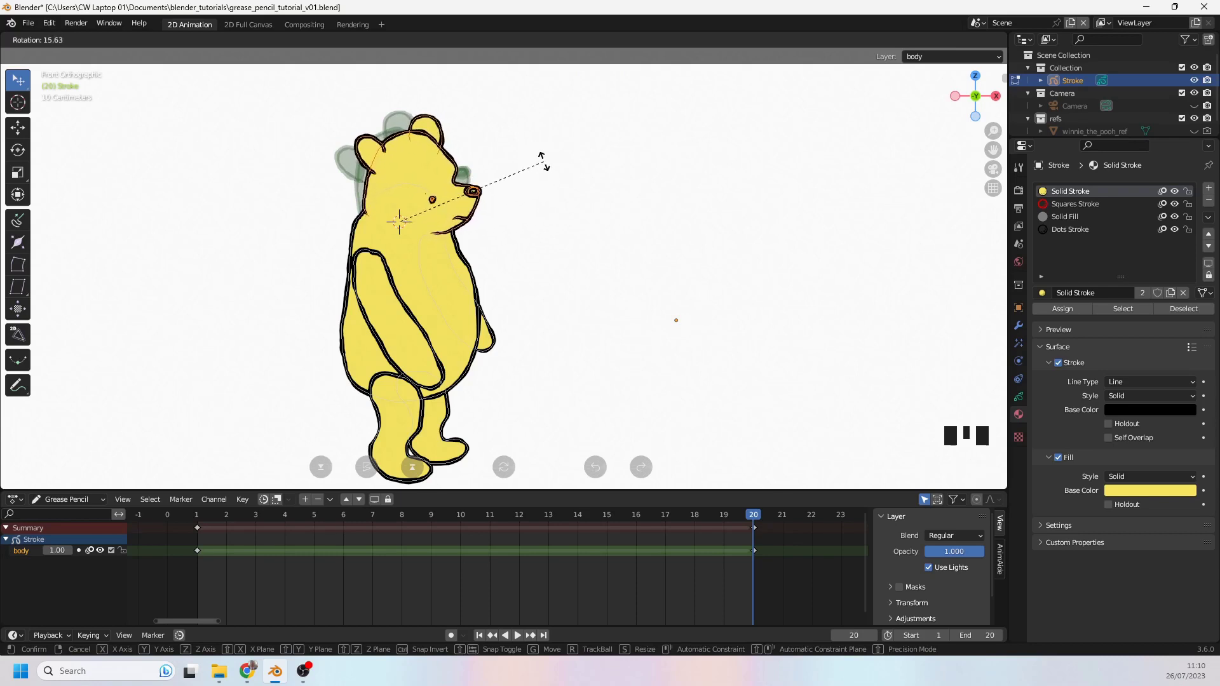
left_click(514, 213)
- Place the 3D cursor at the hips and add the body and both arm strokes to the head selection
middle_click_drag(465, 290, 439, 242, "shift")
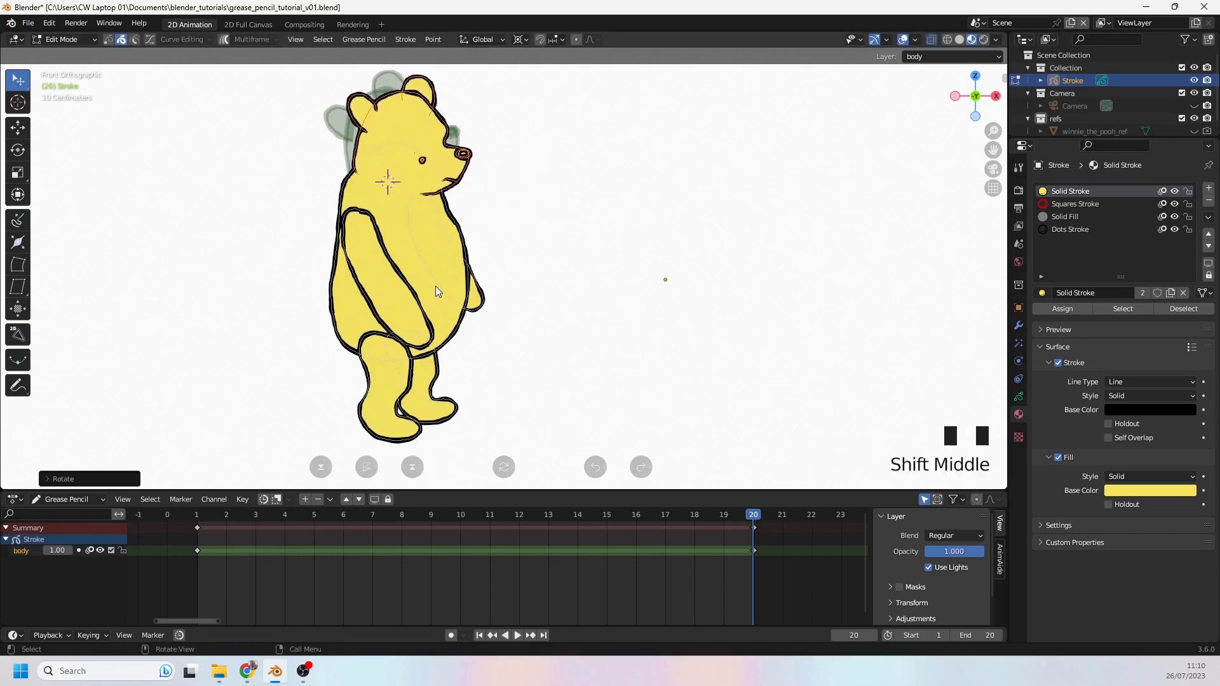
right_click(396, 317)
right_click(402, 305)
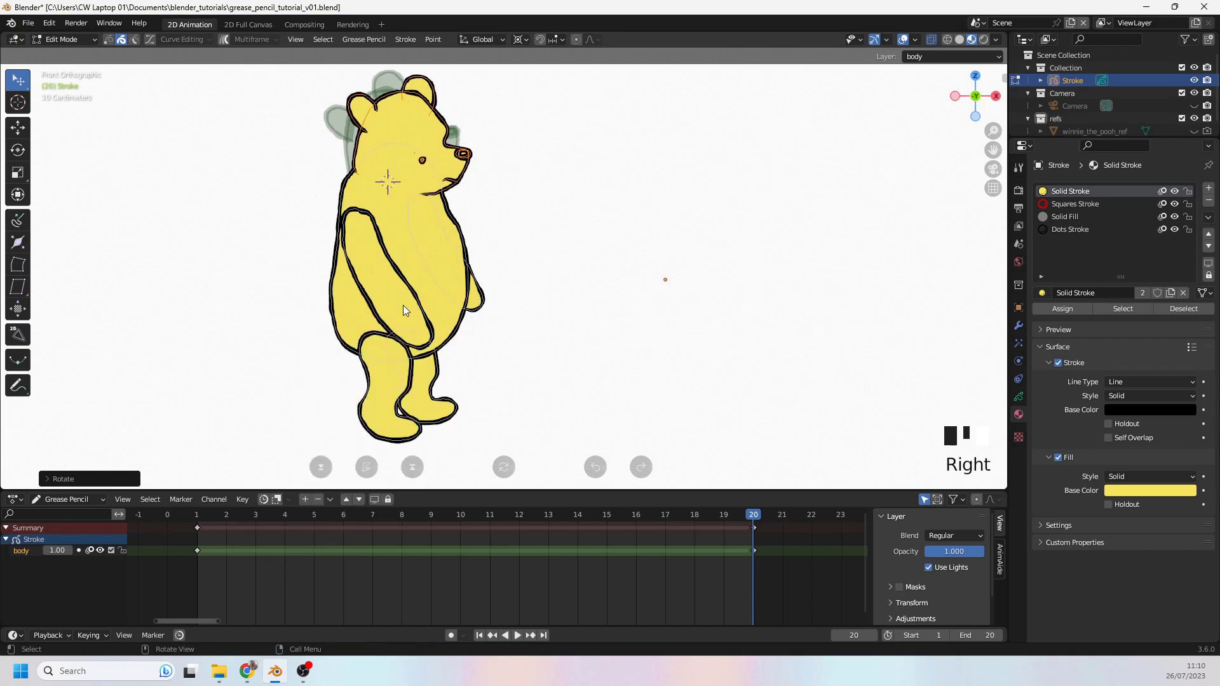
right_click(398, 317, "shift")
left_click(451, 213, "shift")
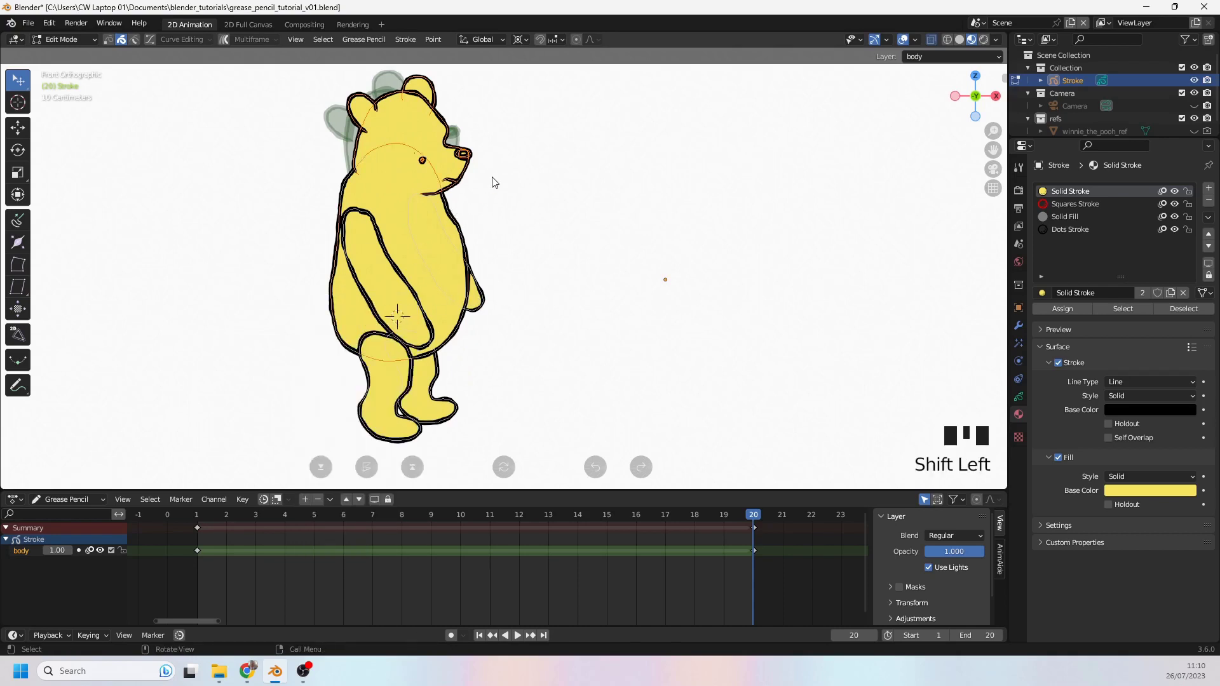
key("r")
right_click(525, 206)
left_click(411, 226, "shift")
left_click(411, 231, "shift")
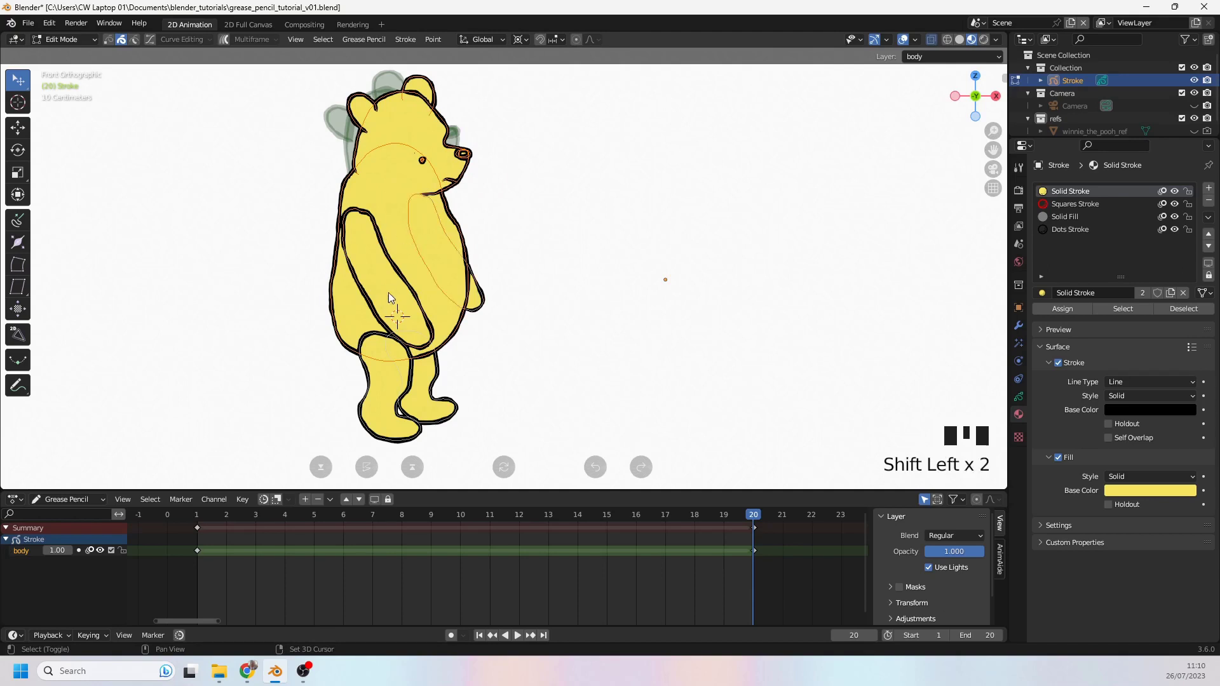
- Rotate the selected upper body forward about 17° around the 3D cursor and move it slightly down
key("r")
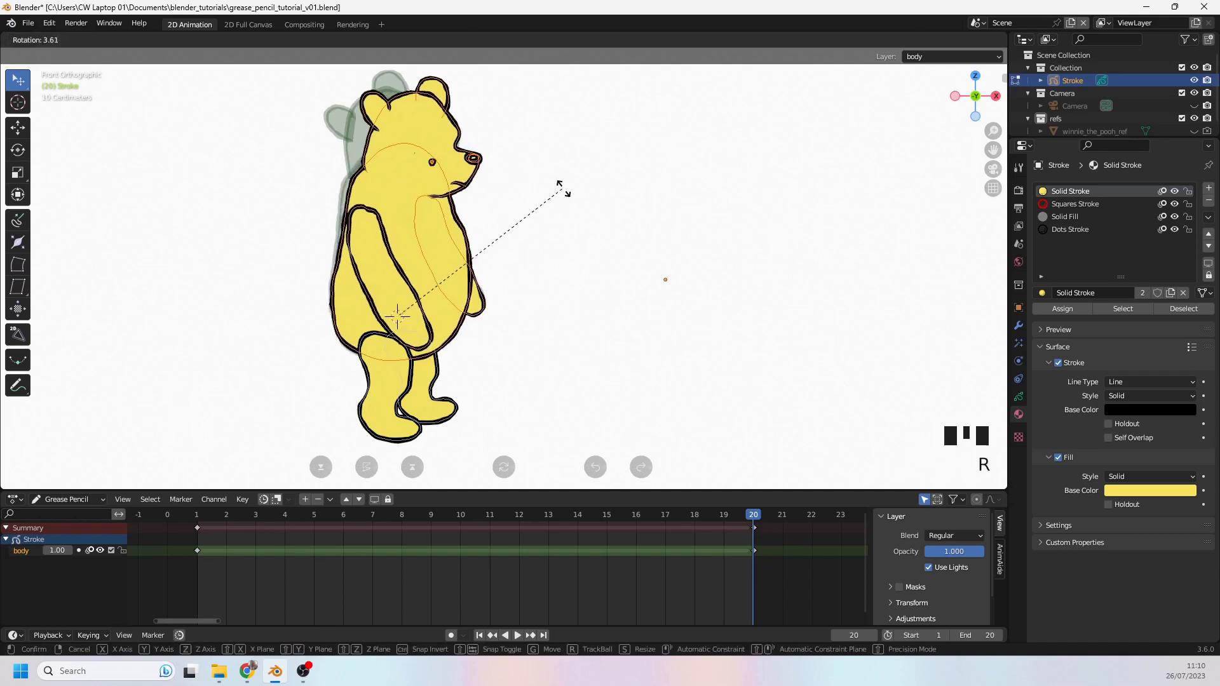
left_click(598, 229)
key("g")
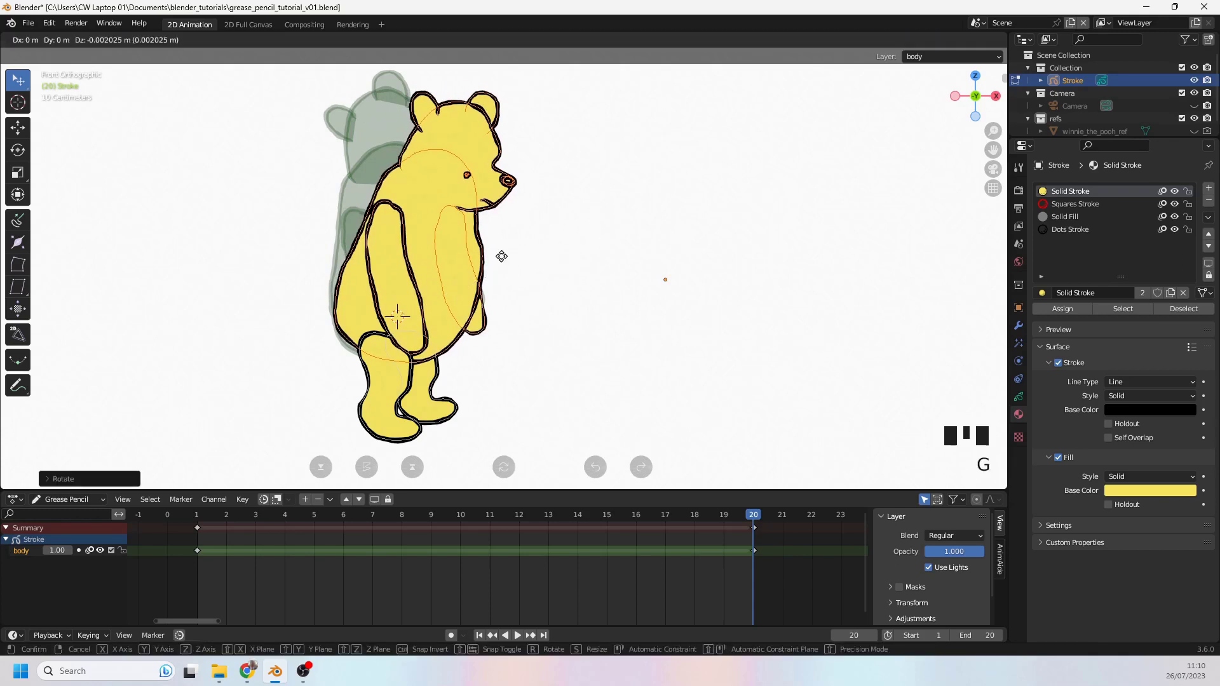
left_click(505, 272)
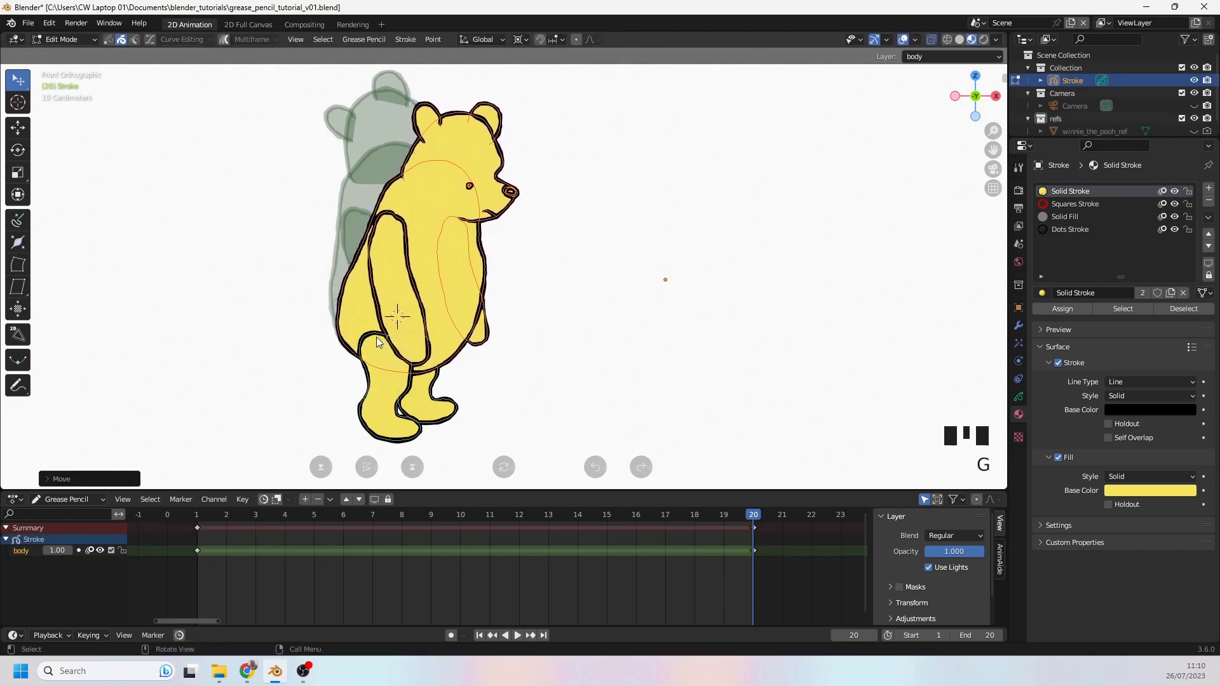
- Select the stroke of the bear's near leg
left_click(375, 345)
middle_click_drag(383, 395, 333, 300, "shift")
scroll(375, 329, "up", 2)
scroll(366, 266, "down", 2)
scroll(378, 294, "up", 1, "shift")
scroll(386, 223, "up", 1)
middle_click_drag(386, 224, 401, 217, "shift")
scroll(462, 253, "down", 1)
scroll(464, 249, "up", 1, "alt")
scroll(463, 249, "down", 1, "alt")
scroll(463, 249, "up", 1, "alt")
scroll(463, 249, "down", 1, "alt")
scroll(464, 250, "up", 1, "alt")
scroll(463, 249, "down", 1, "alt")
scroll(463, 249, "up", 1, "alt")
scroll(463, 249, "down", 1, "alt")
scroll(463, 249, "up", 1, "alt")
scroll(464, 249, "down", 1, "alt")
scroll(463, 249, "up", 1, "alt")
scroll(463, 249, "down", 1, "alt")
scroll(463, 249, "up", 1)
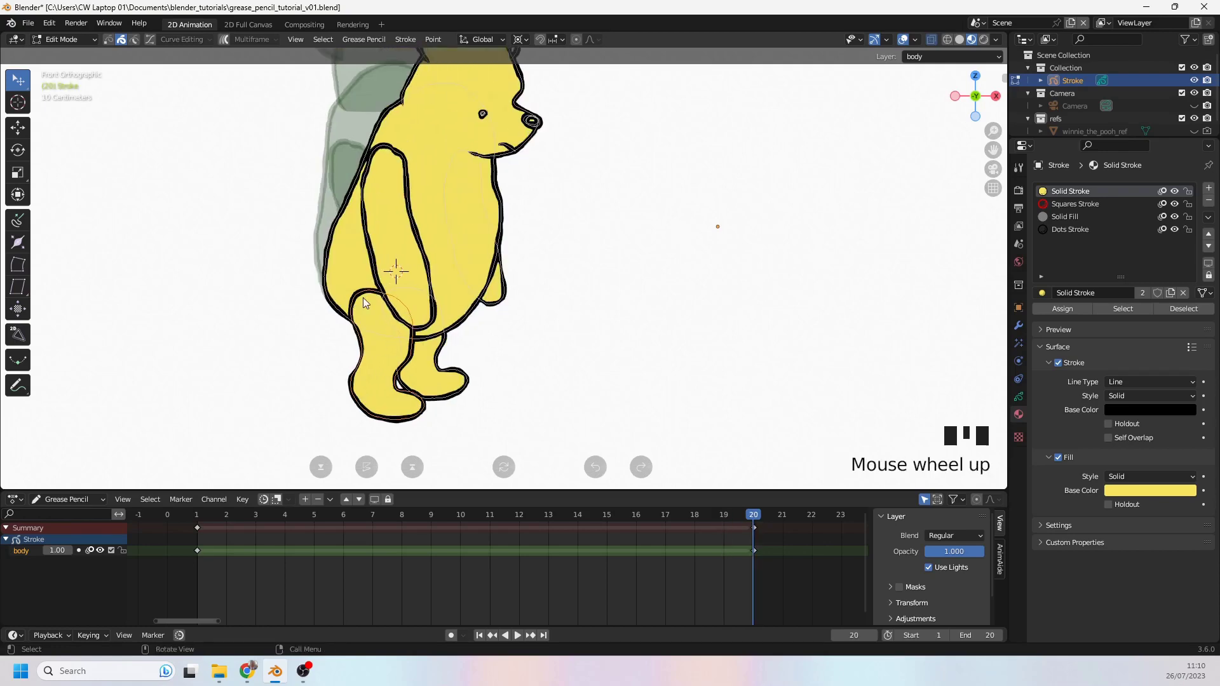
scroll(372, 305, "up", 1, "alt")
scroll(371, 305, "down", 1, "alt")
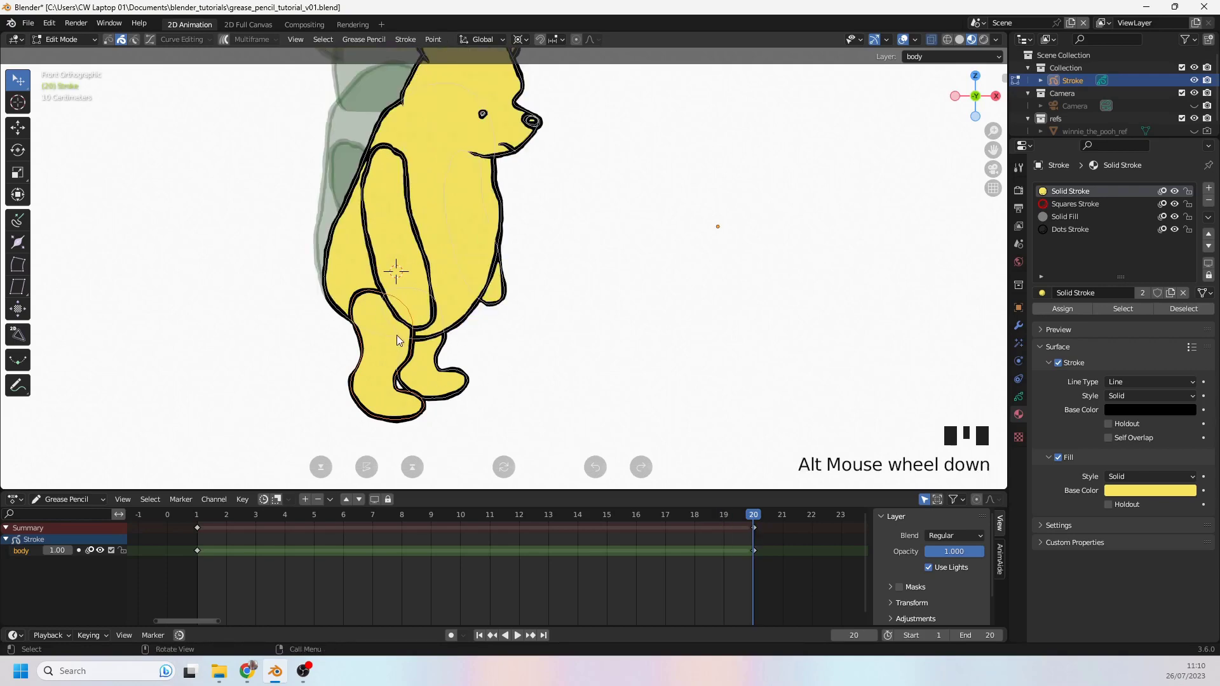
scroll(362, 315, "up", 2)
middle_click_drag(348, 327, 382, 264, "shift")
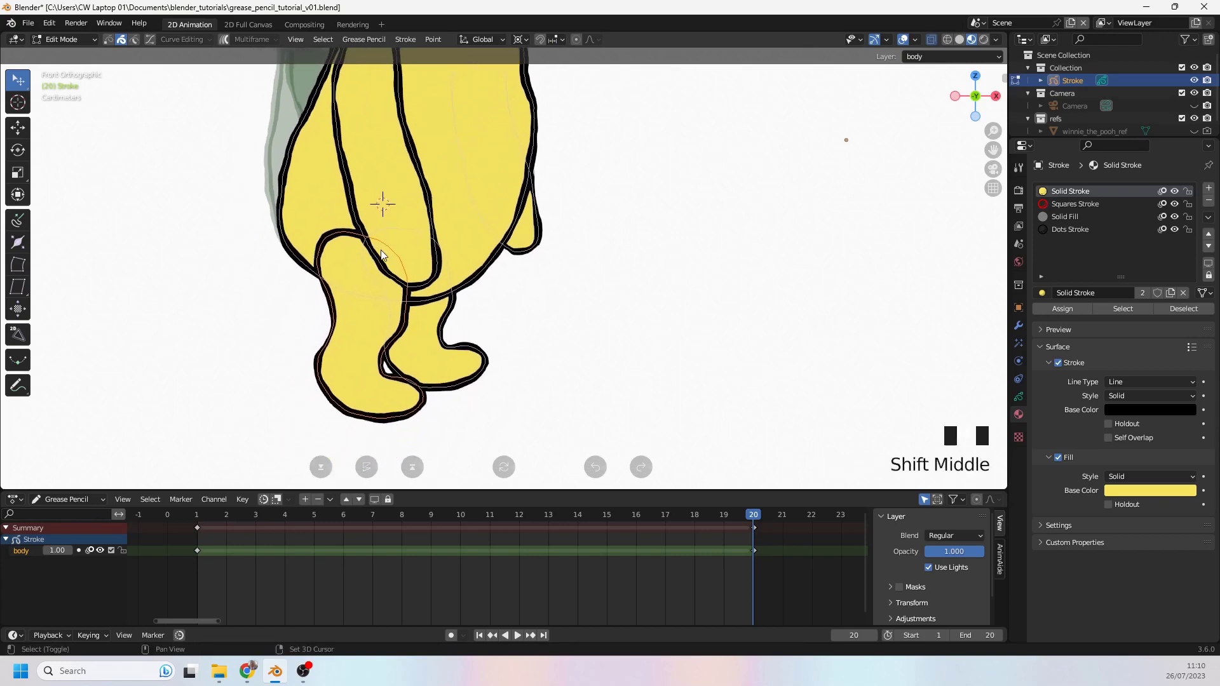
- Switch to point selection, select a single point on the near leg's upper edge and try moving it
left_click(108, 40)
left_click(323, 241)
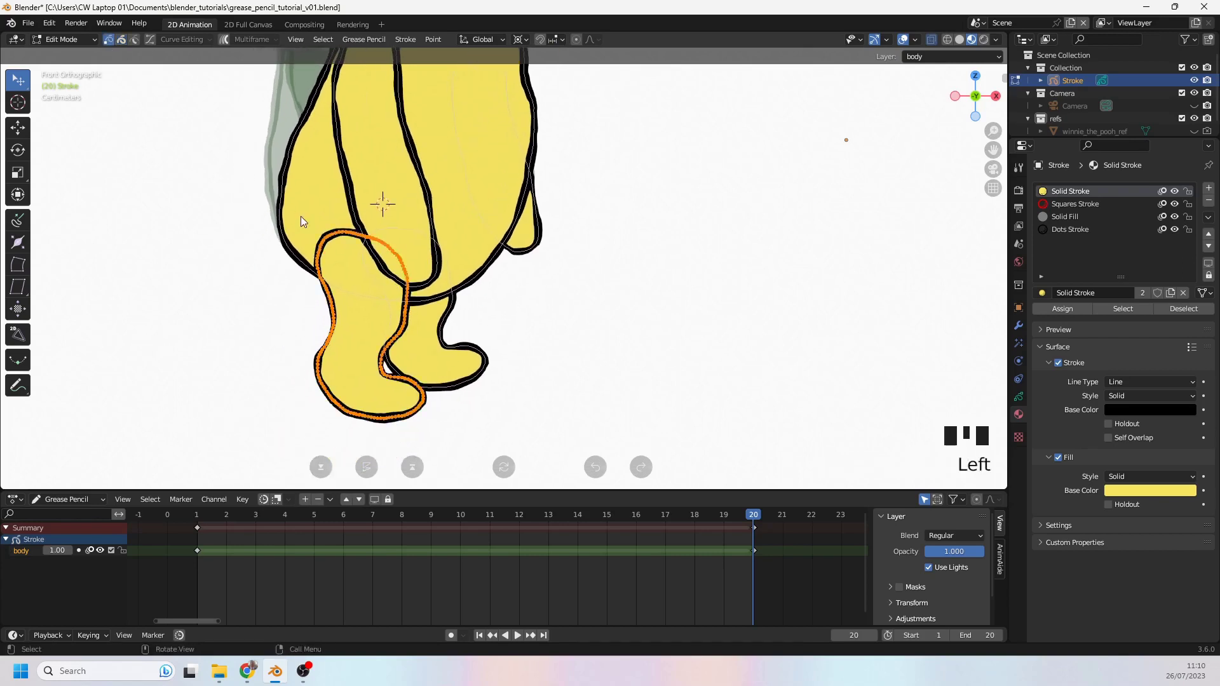
left_click(353, 239)
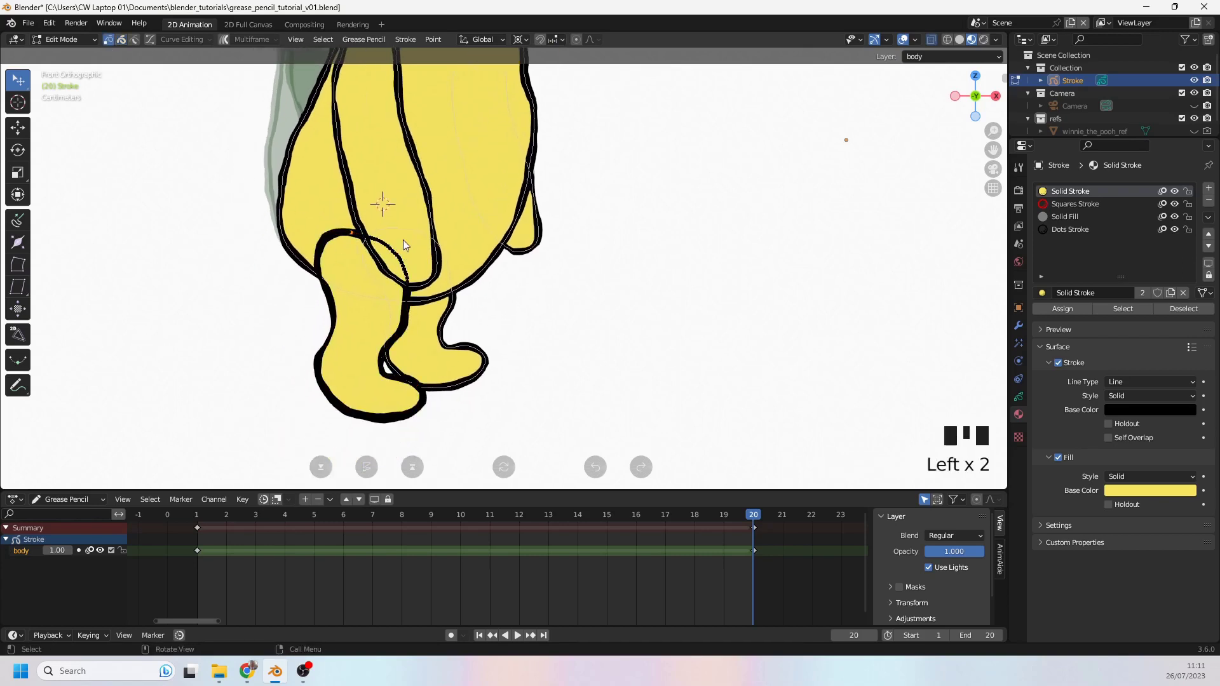
key("g")
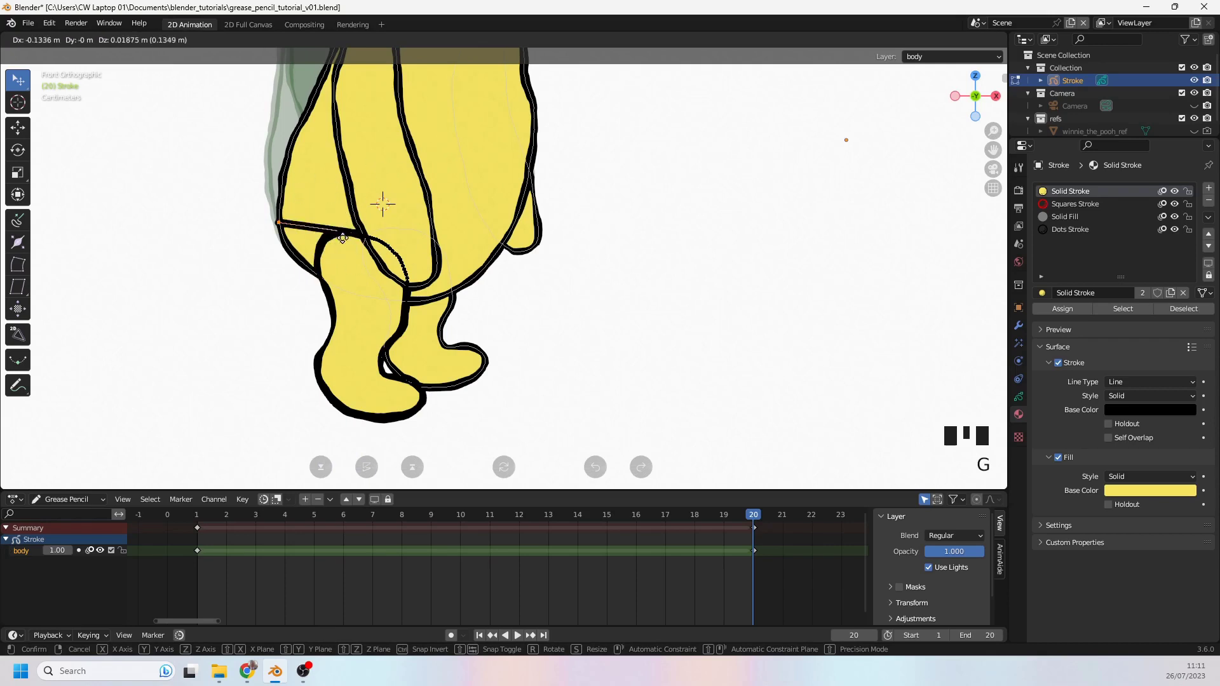
key("Escape")
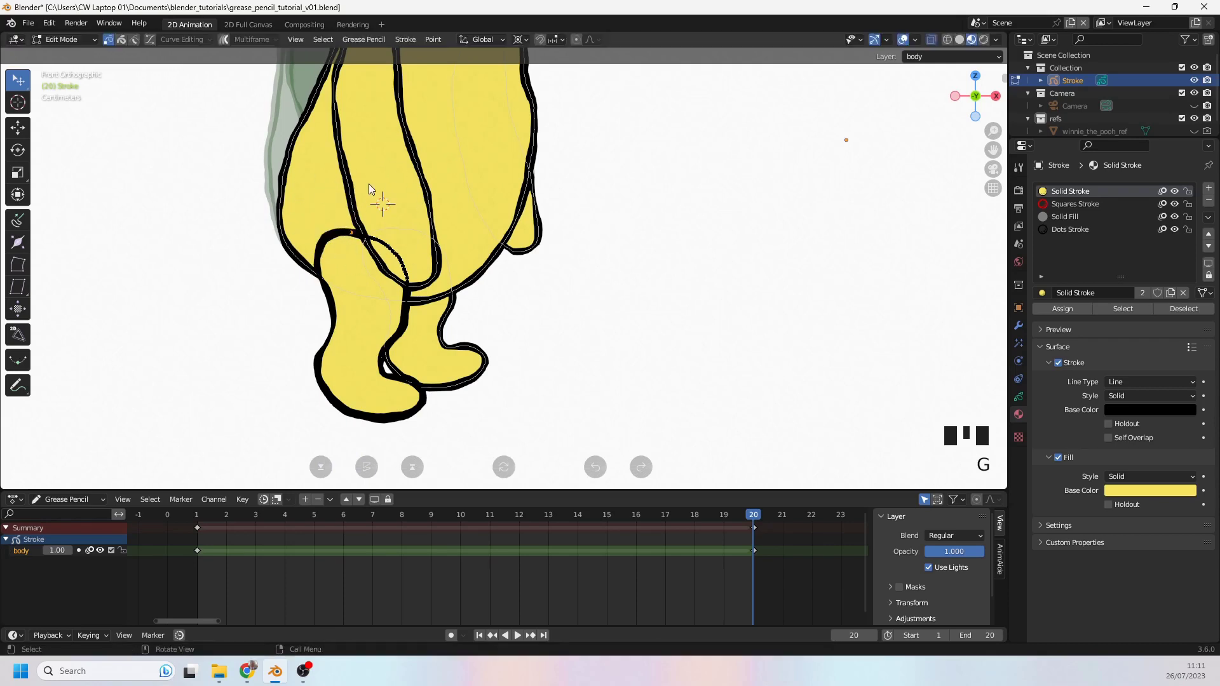
- Turn on proportional editing and try moving the near leg's selected top point with a 1 m influence size
left_click(576, 39)
key("g")
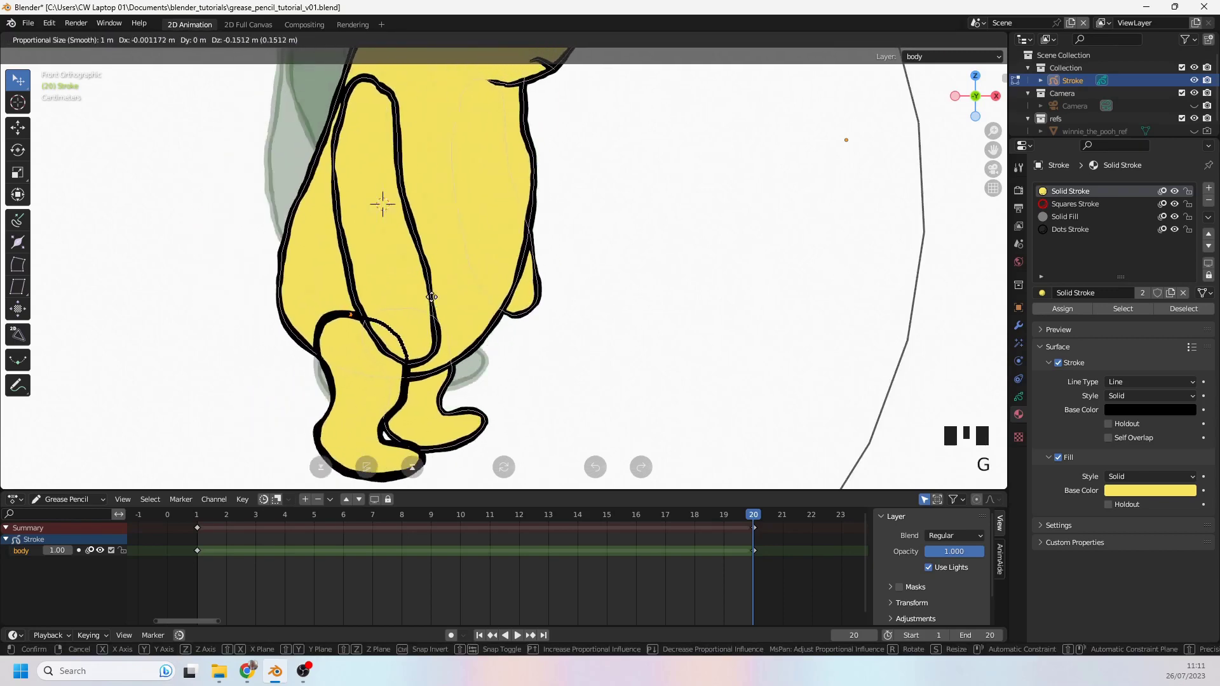
left_click(425, 248)
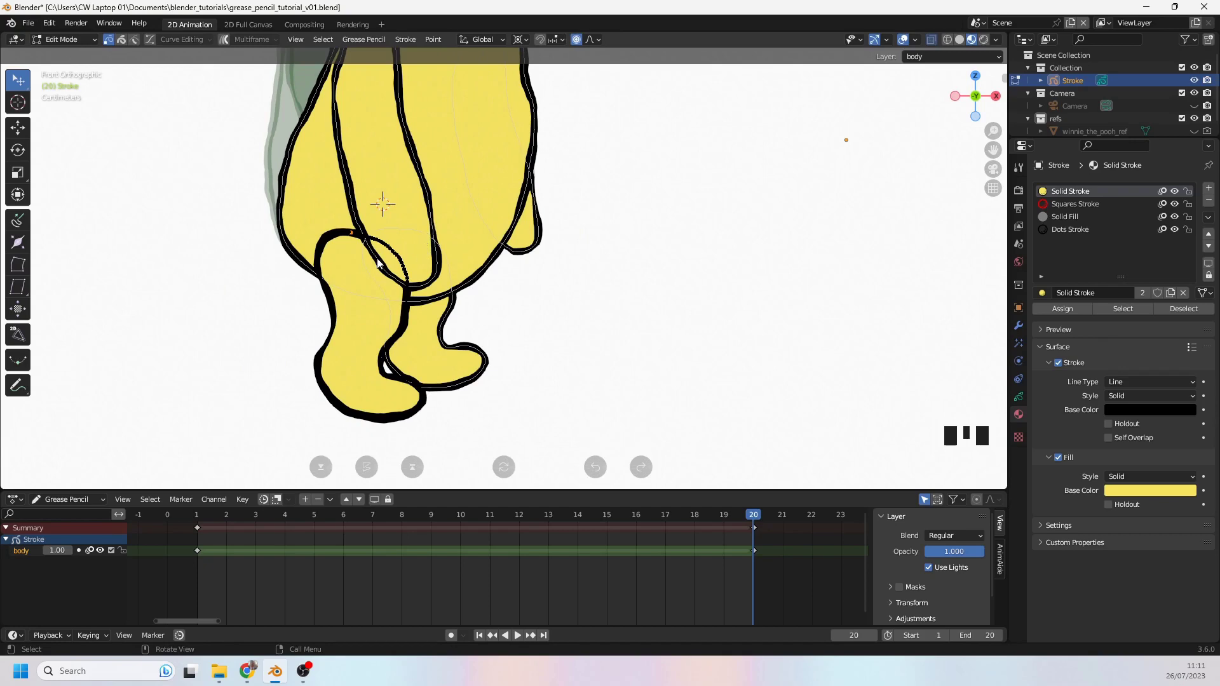
- Try moving the near leg's top point with the proportional influence reduced to about 0.1 m
scroll(352, 248, "up", 3)
scroll(353, 247, "down", 4)
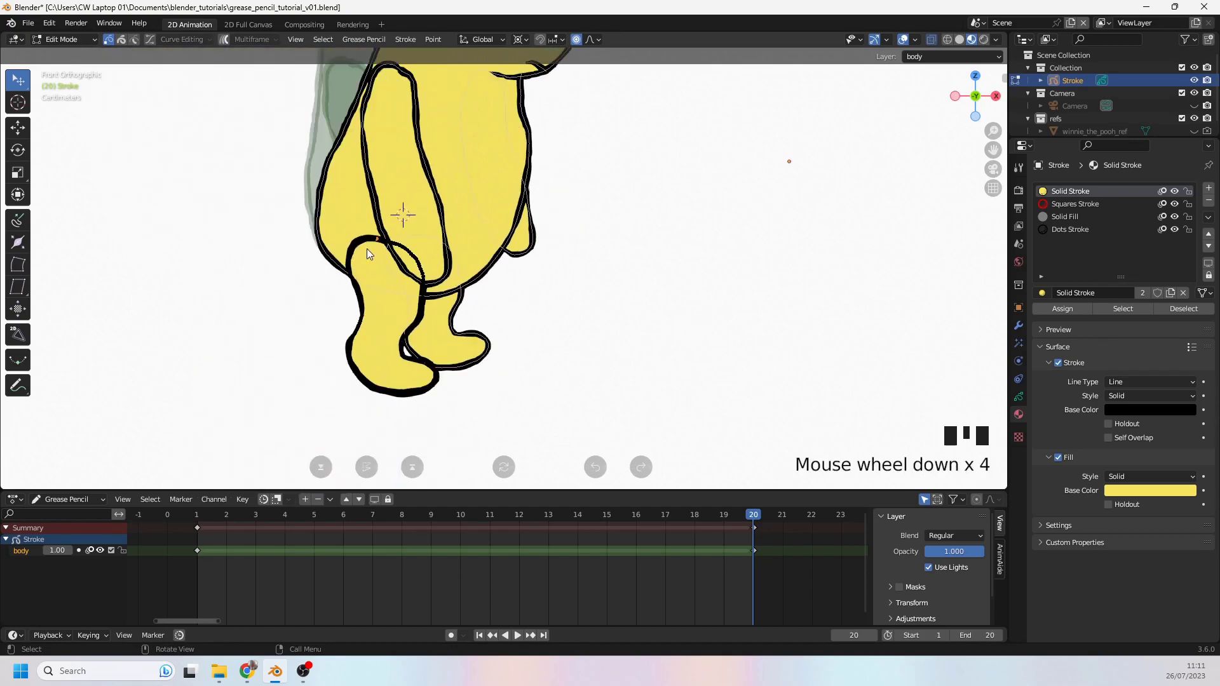
key("g")
scroll(372, 244, "up", 19)
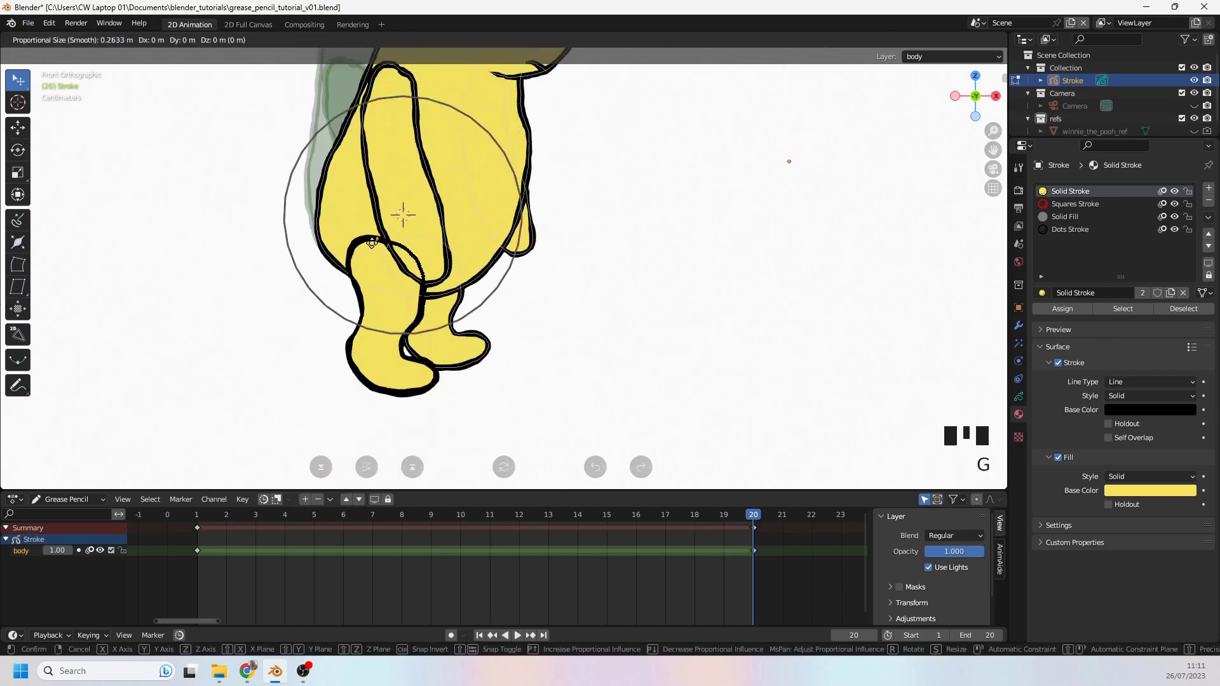
scroll(372, 244, "down", 2)
scroll(371, 245, "up", 4)
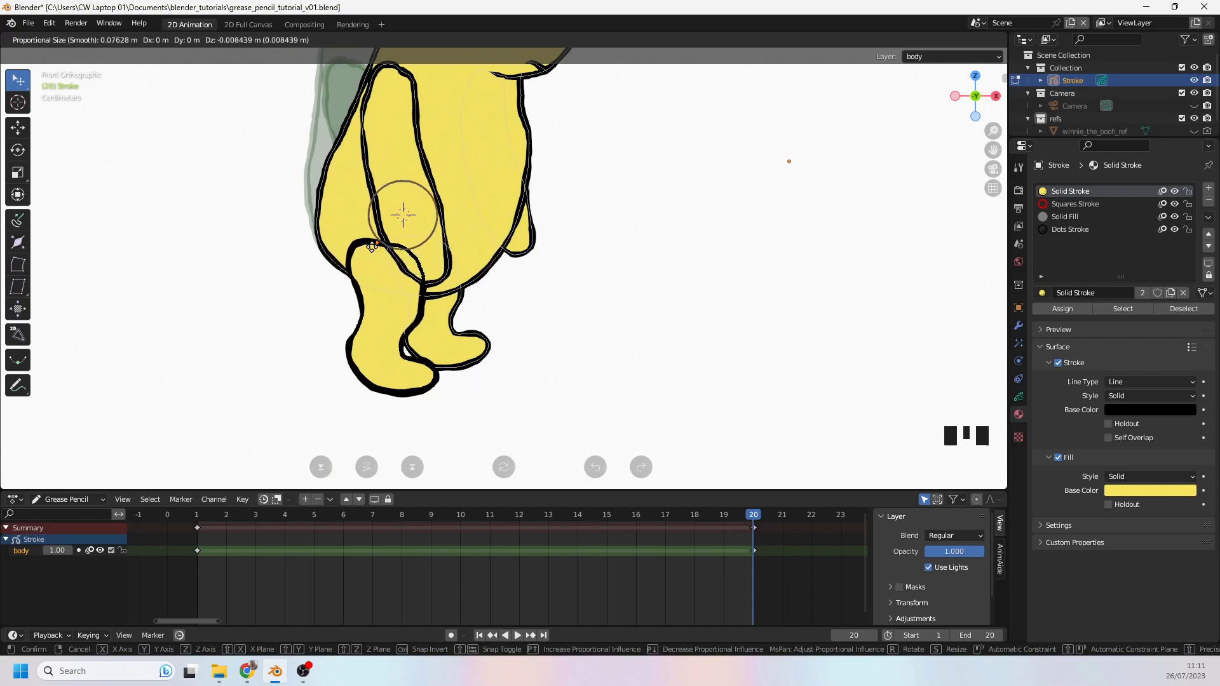
scroll(372, 247, "up", 8)
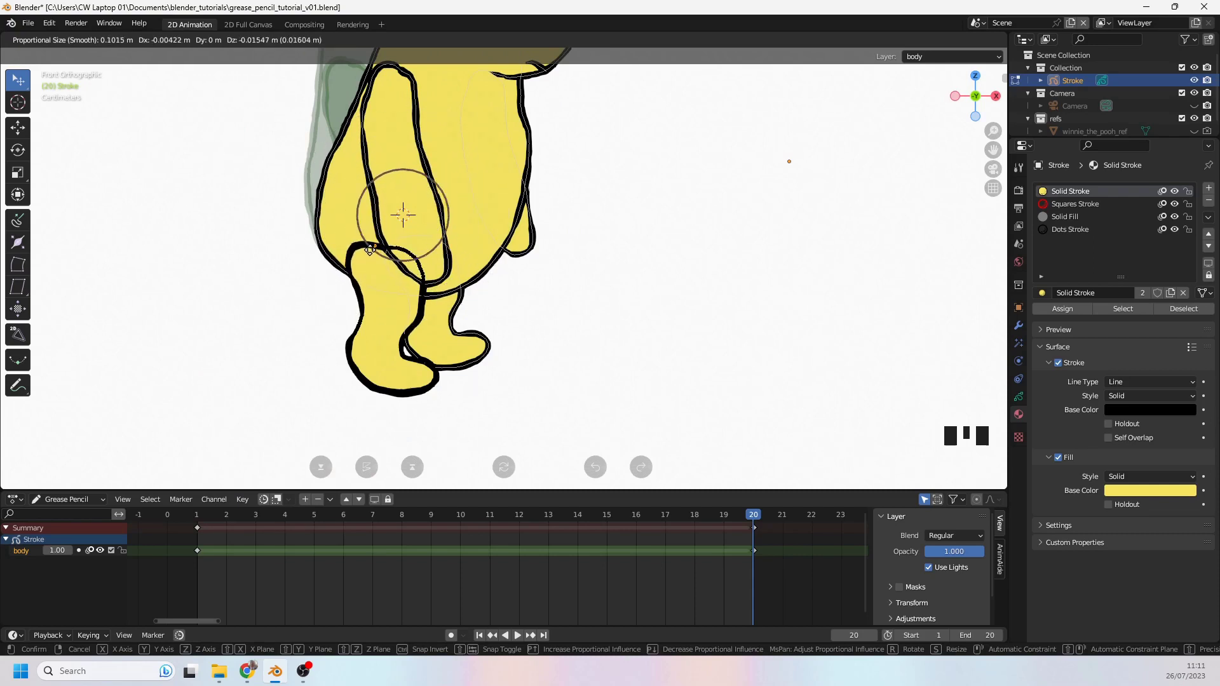
left_click(378, 255)
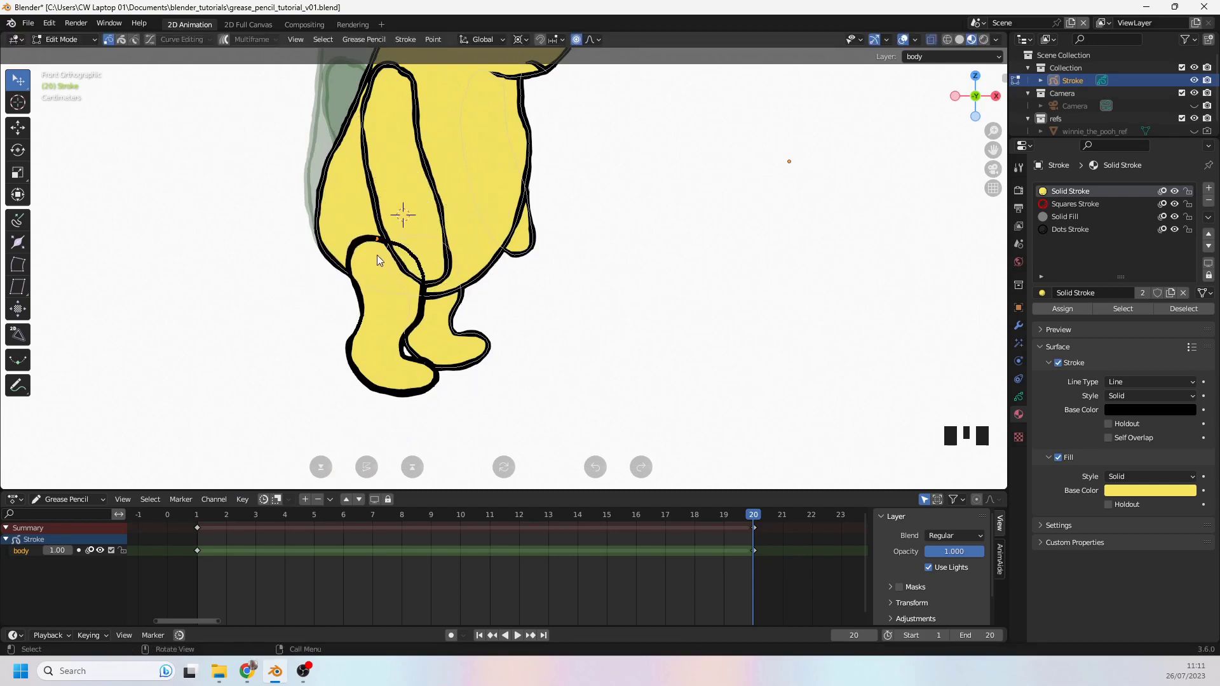
- Place the 3D cursor inside the near leg and try moving the top point with about 0.32 m proportional influence
right_click(390, 305, "shift")
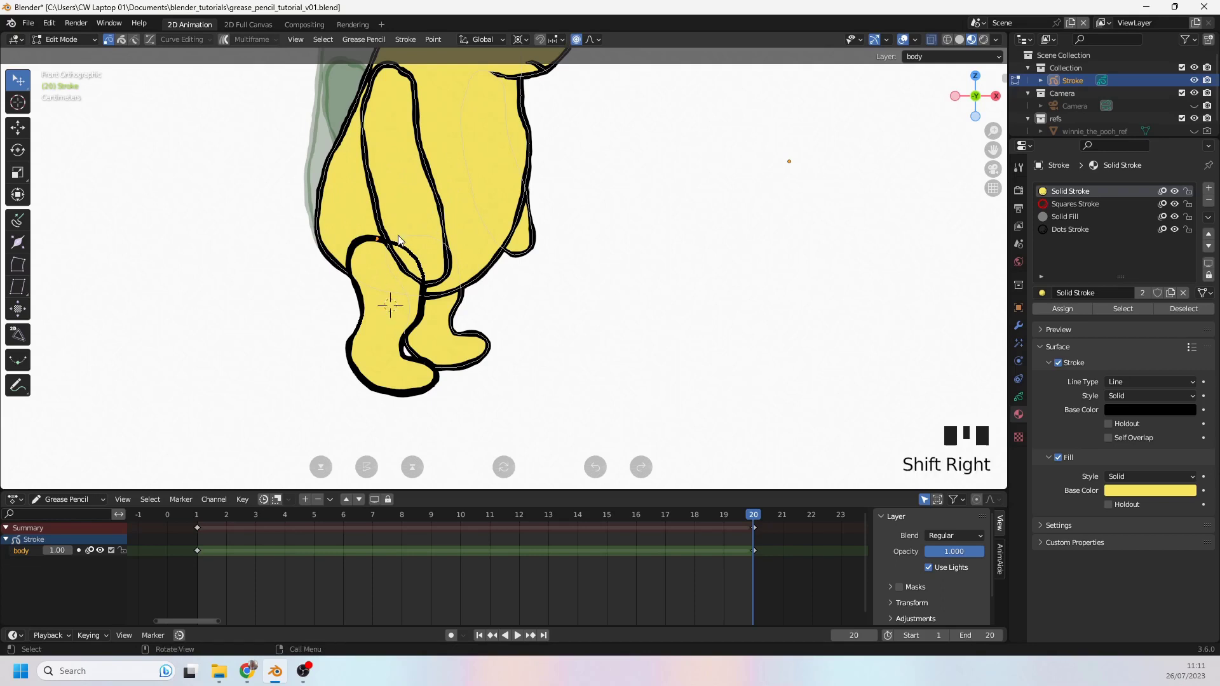
key("g")
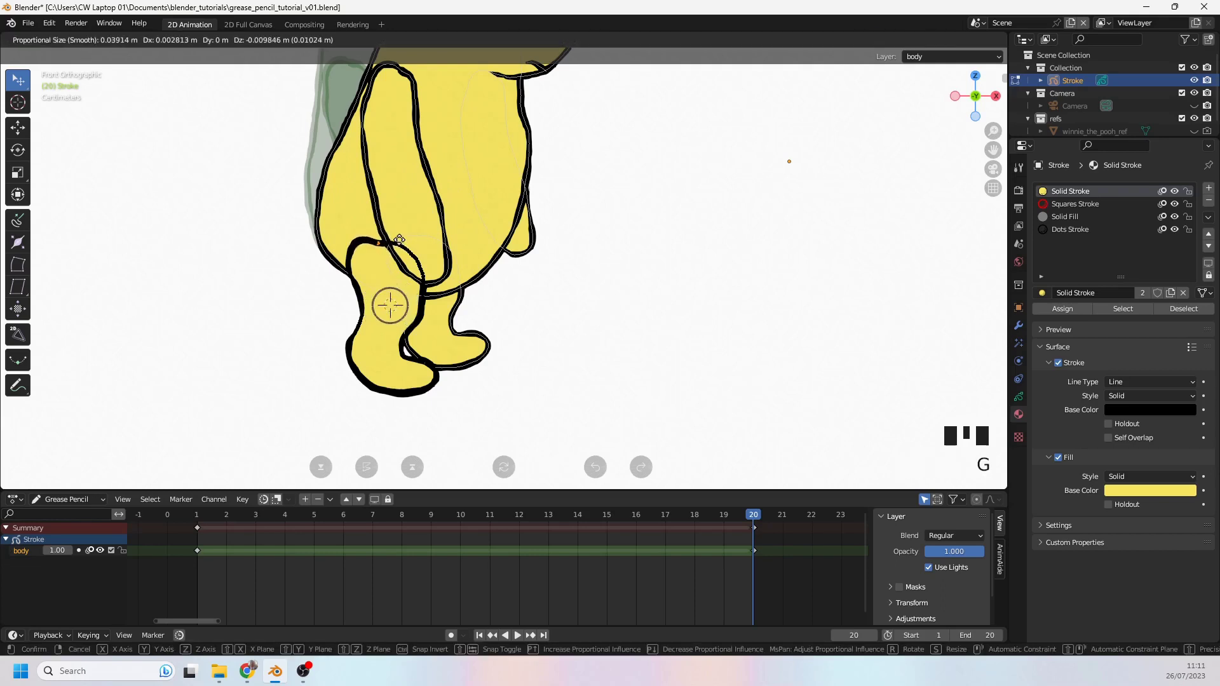
scroll(399, 240, "down", 16)
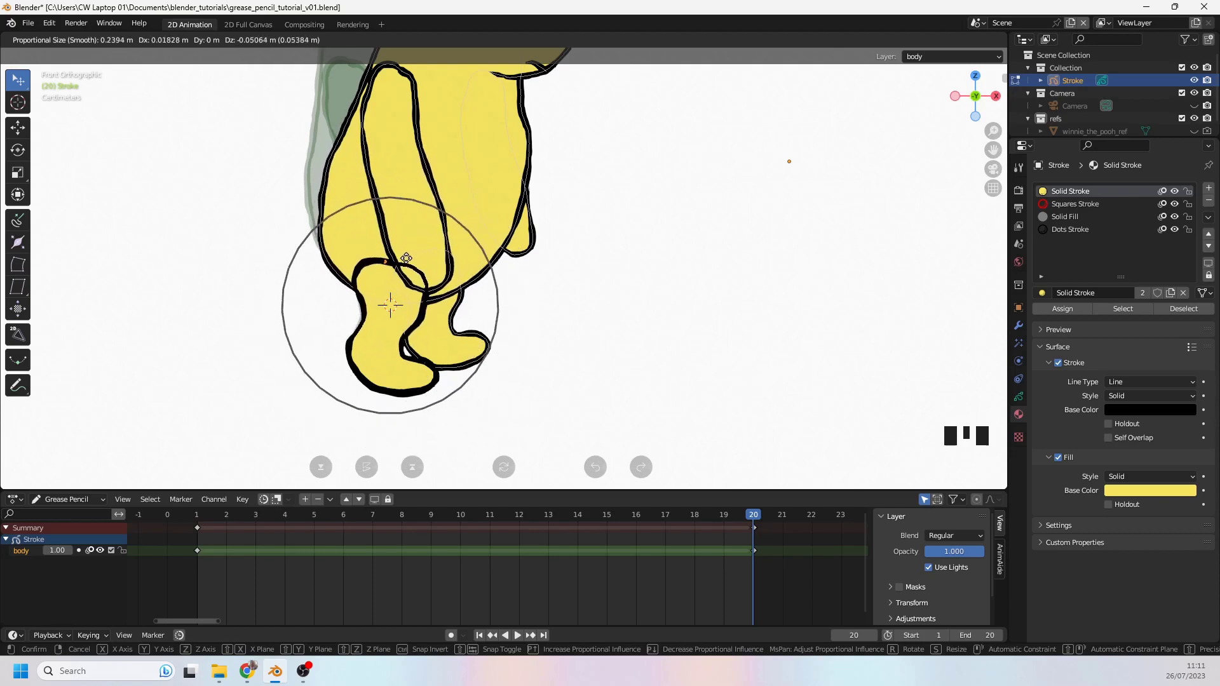
scroll(406, 259, "up", 2)
scroll(412, 261, "down", 2)
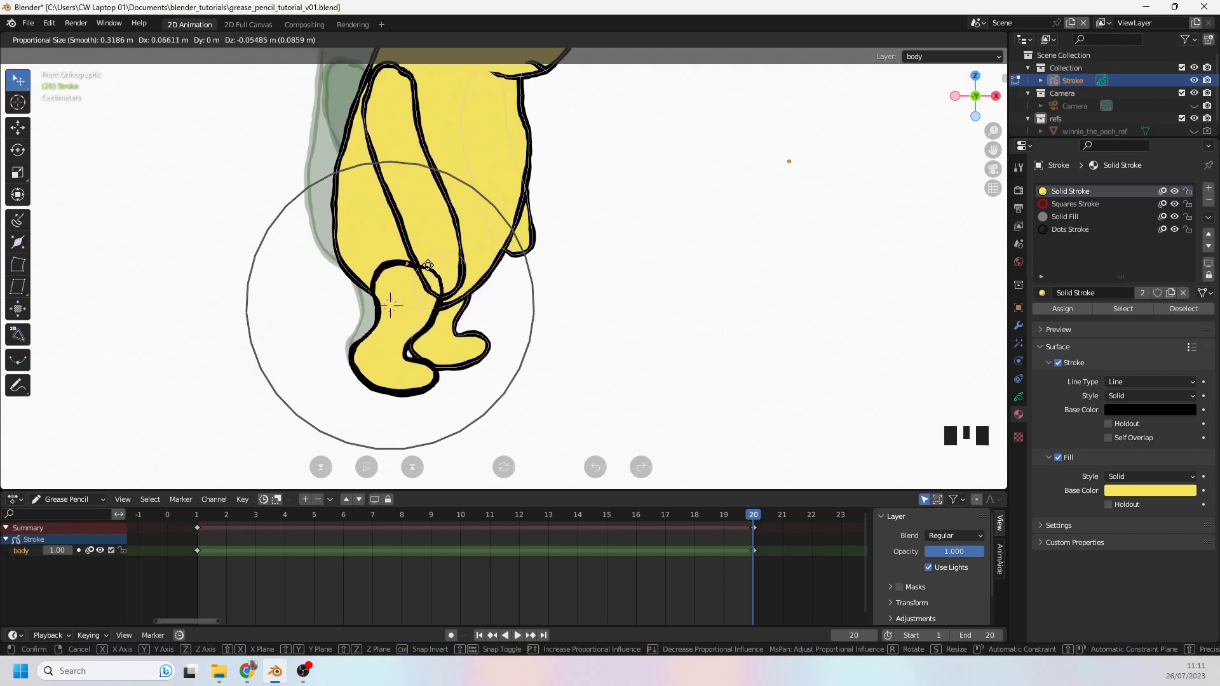
left_click(411, 228)
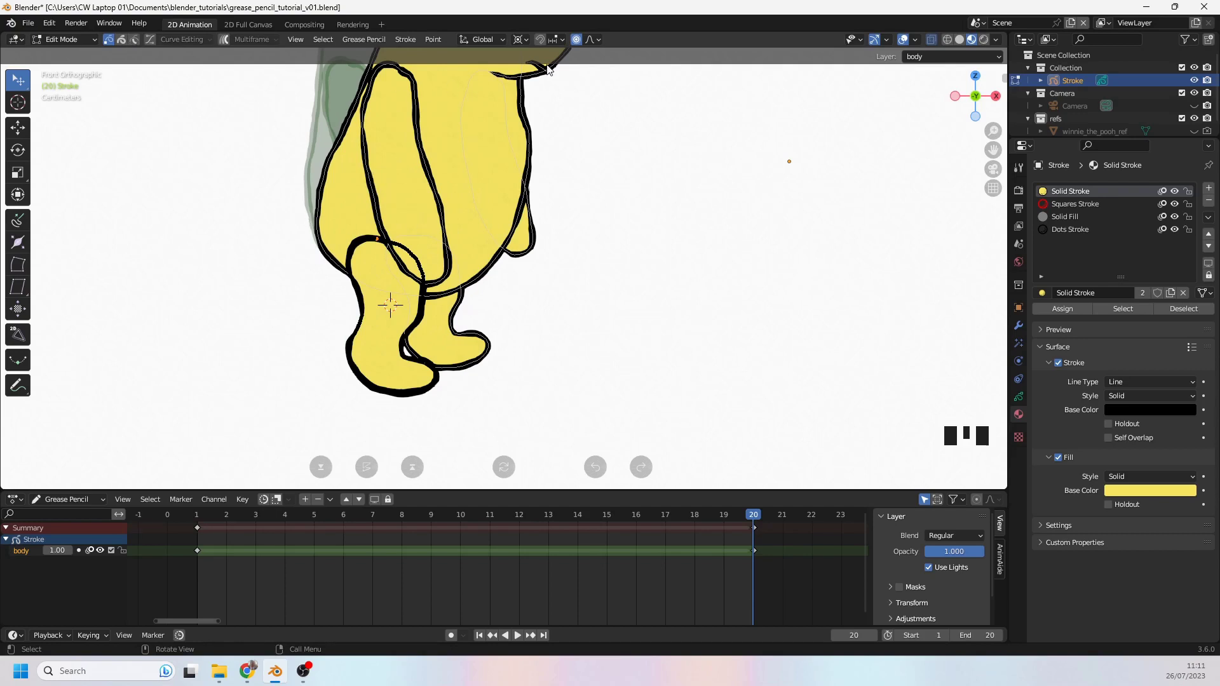
left_click(600, 41)
key("l")
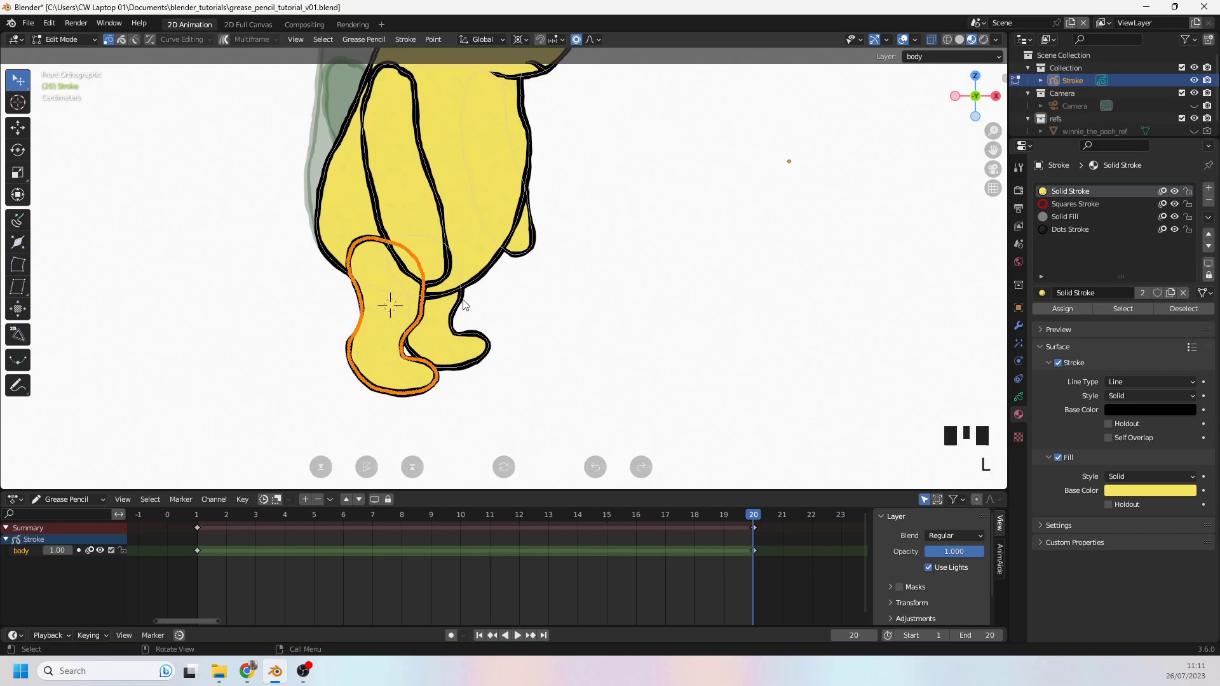
key("ctrl+z")
- Try moving the near leg's top point downward while varying the proportional influence size
key("g")
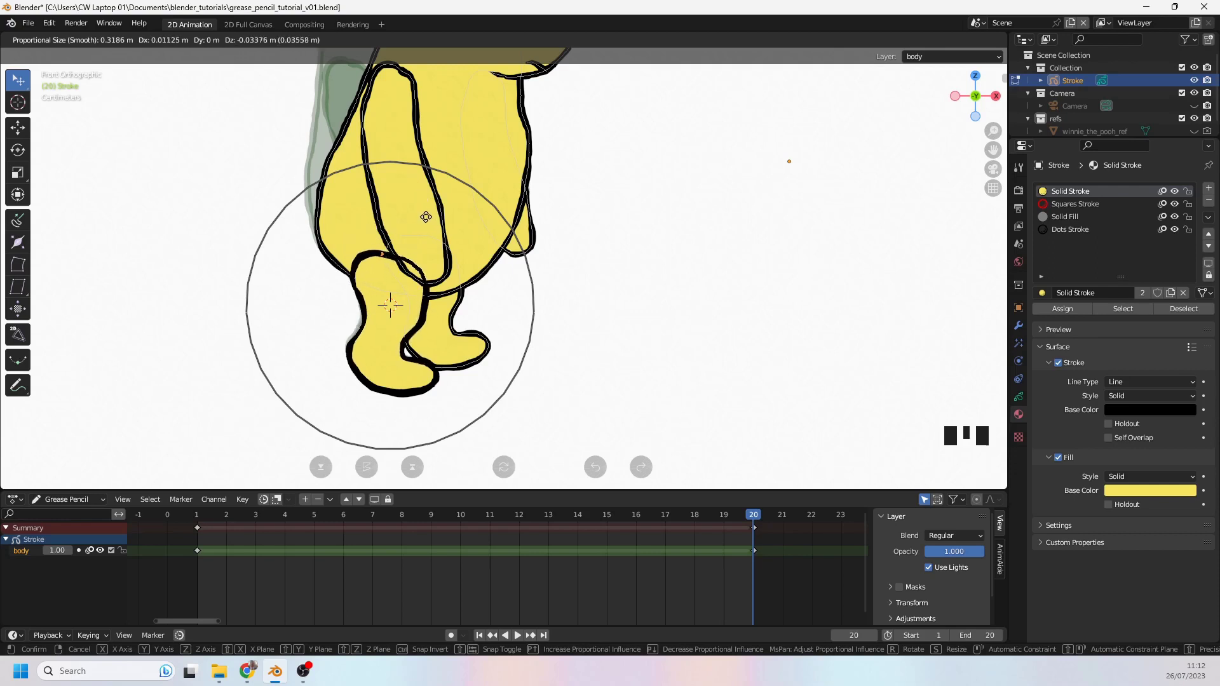
scroll(429, 222, "up", 4)
scroll(431, 237, "up", 1)
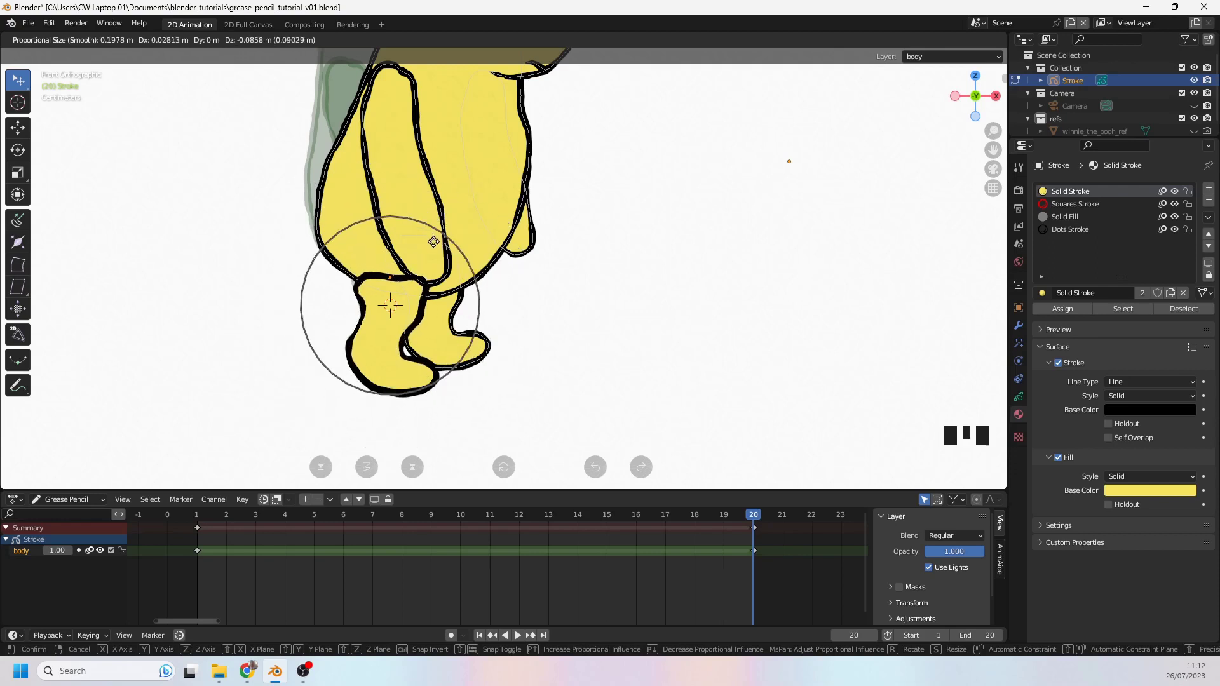
scroll(432, 237, "down", 5)
scroll(431, 237, "up", 1)
scroll(430, 237, "down", 2)
scroll(429, 226, "up", 4)
scroll(429, 223, "up", 2)
scroll(427, 225, "down", 5)
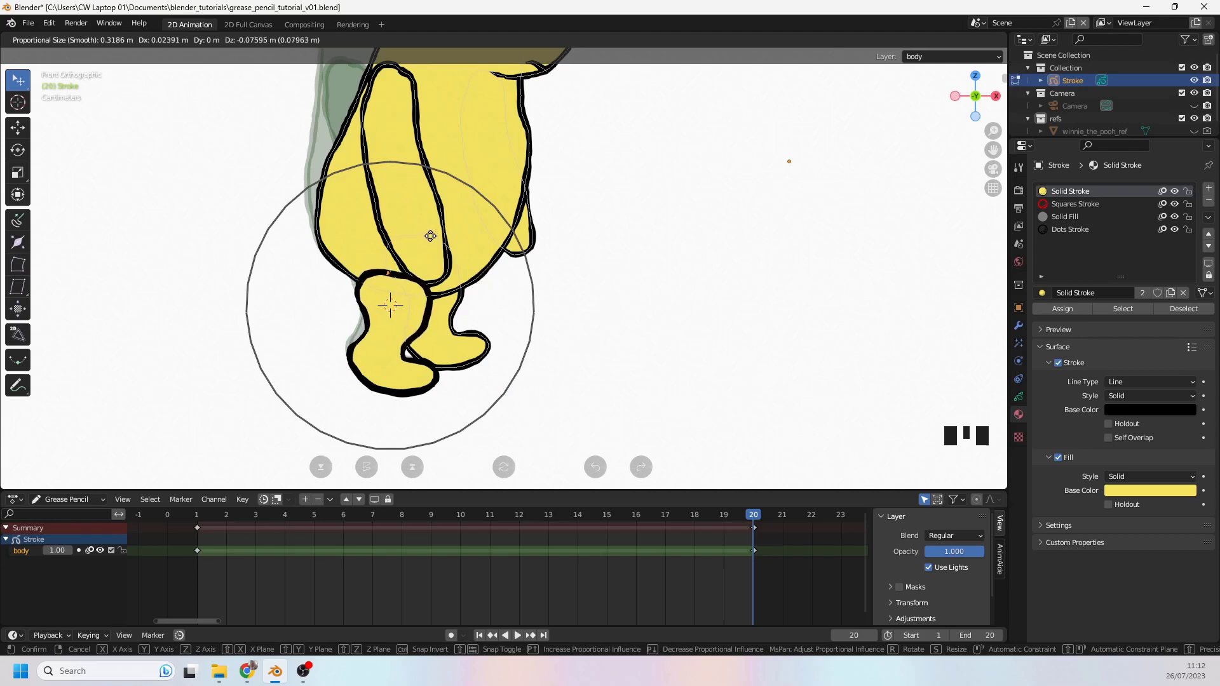
key("Escape")
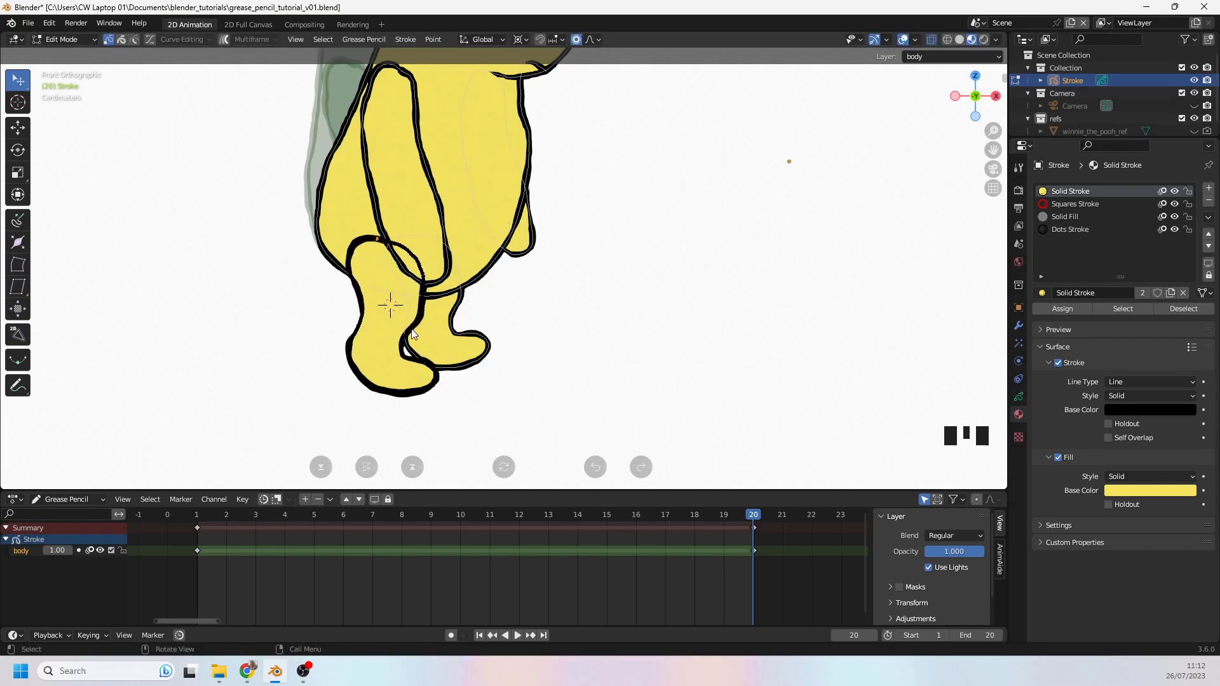
- Select points on both sides of the near leg's shin and shift them about 0.01 m forward with 0.11 m proportional influence
left_click(364, 316, "shift")
key("g")
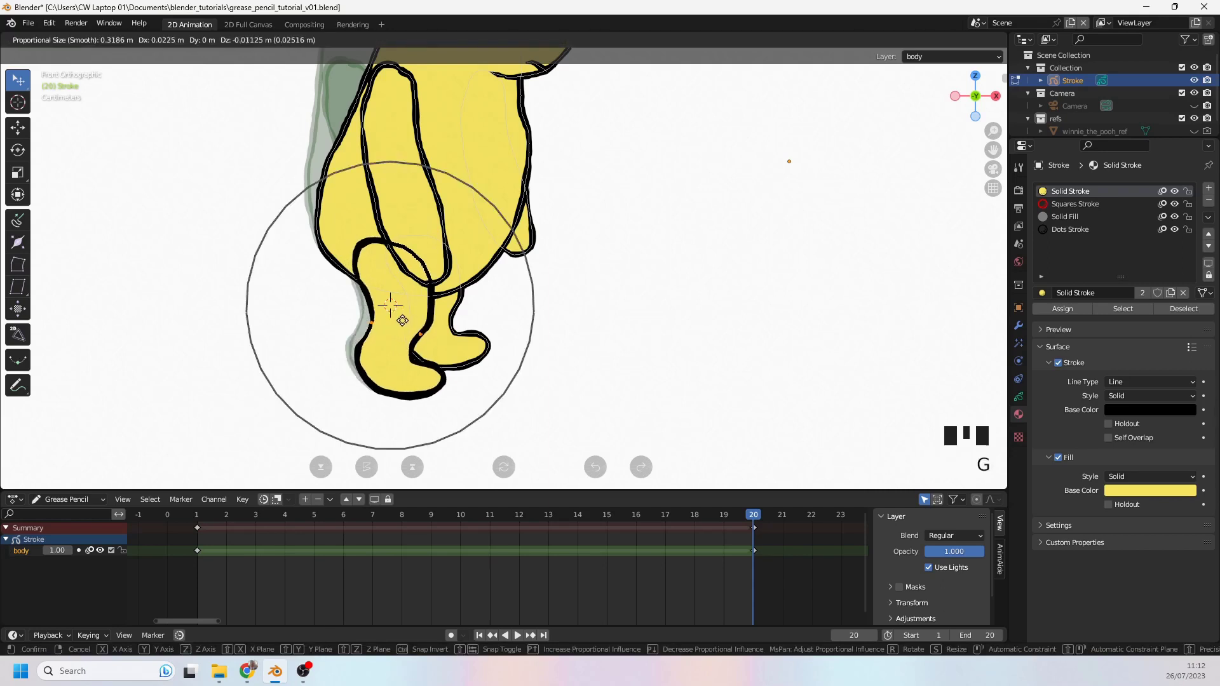
scroll(391, 305, "up", 10)
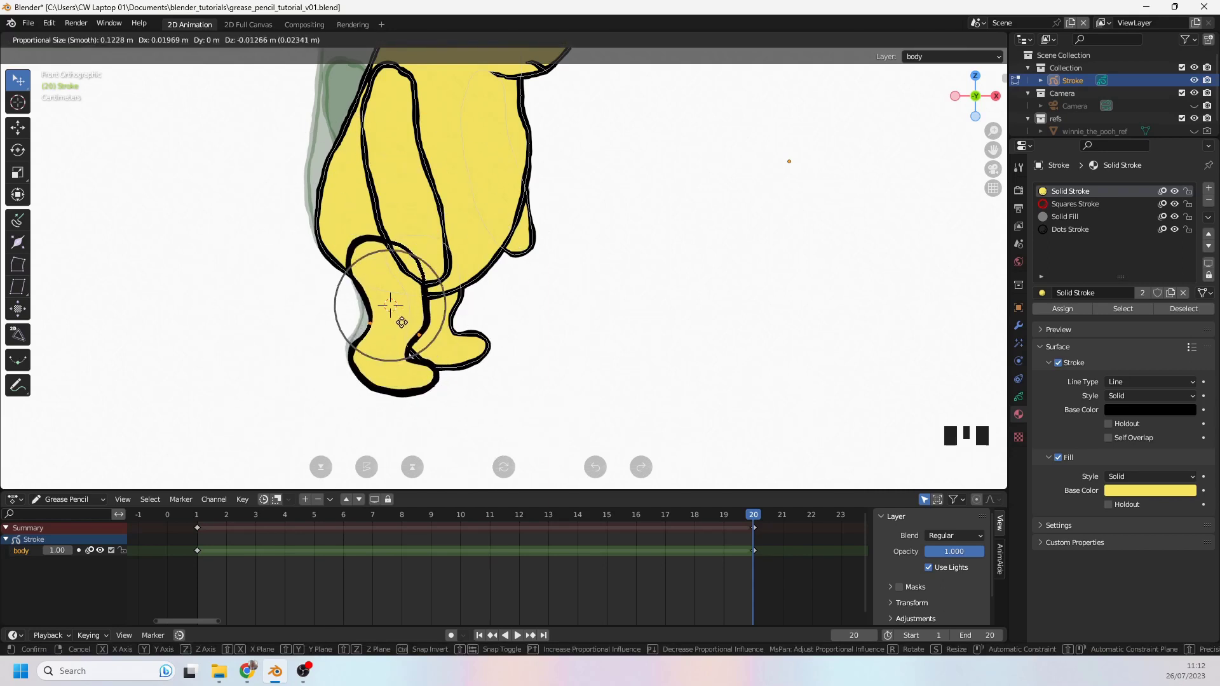
scroll(401, 322, "up", 1)
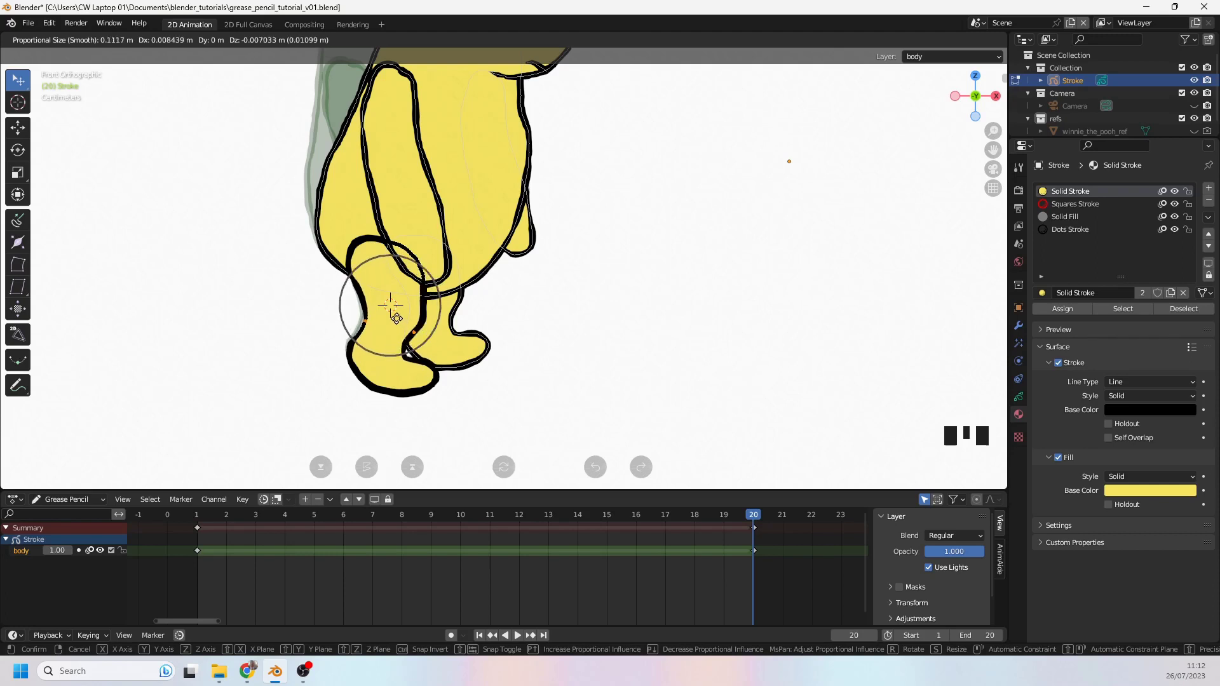
left_click(398, 318)
- Select points on the near leg's top edge and move them about 0.04 m down and 0.02 m forward with 0.22 m proportional influence
left_click(368, 243)
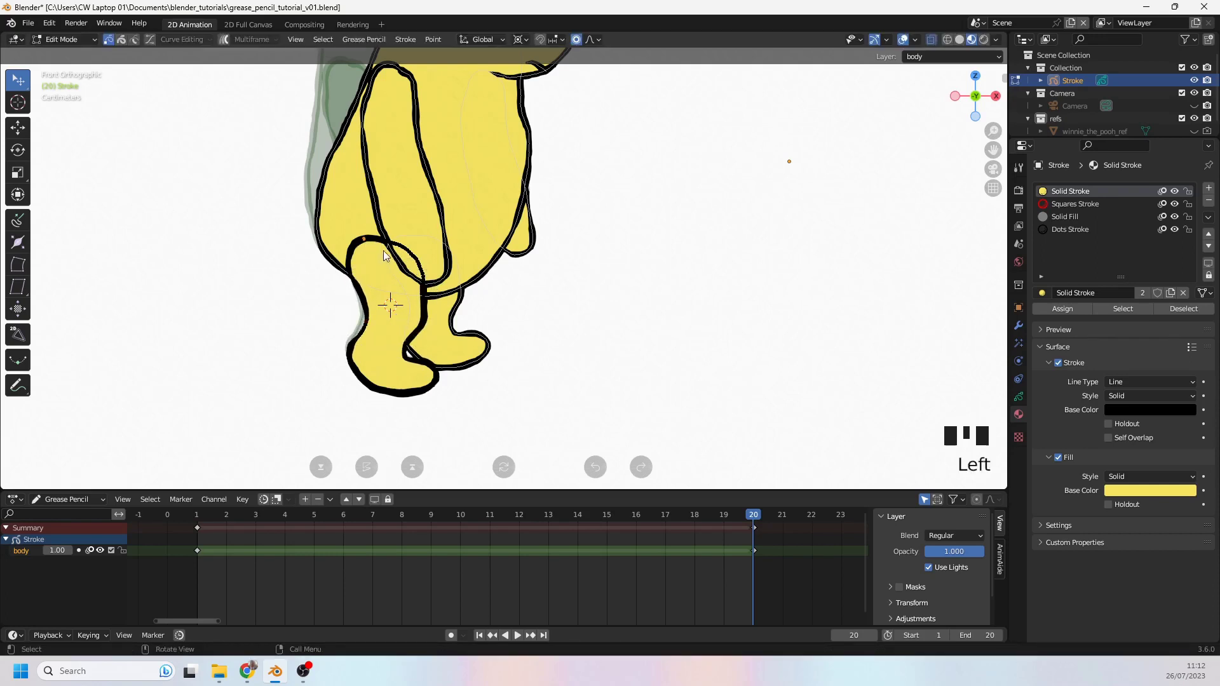
key("g")
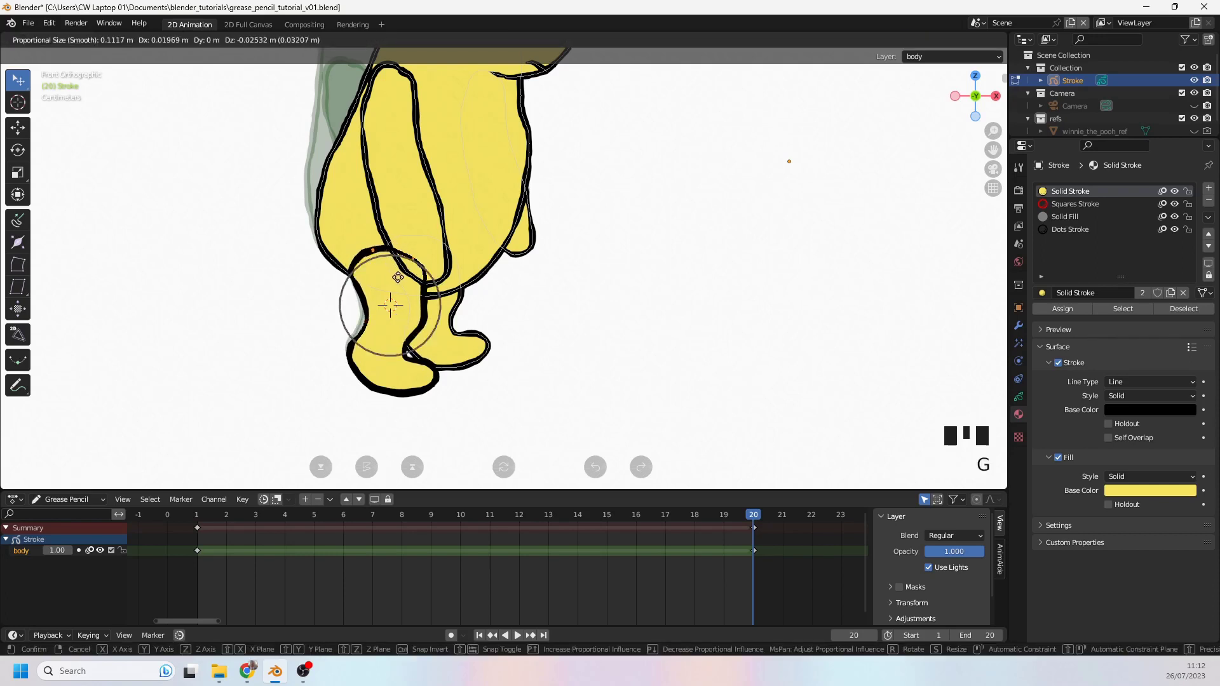
scroll(391, 305, "down", 8)
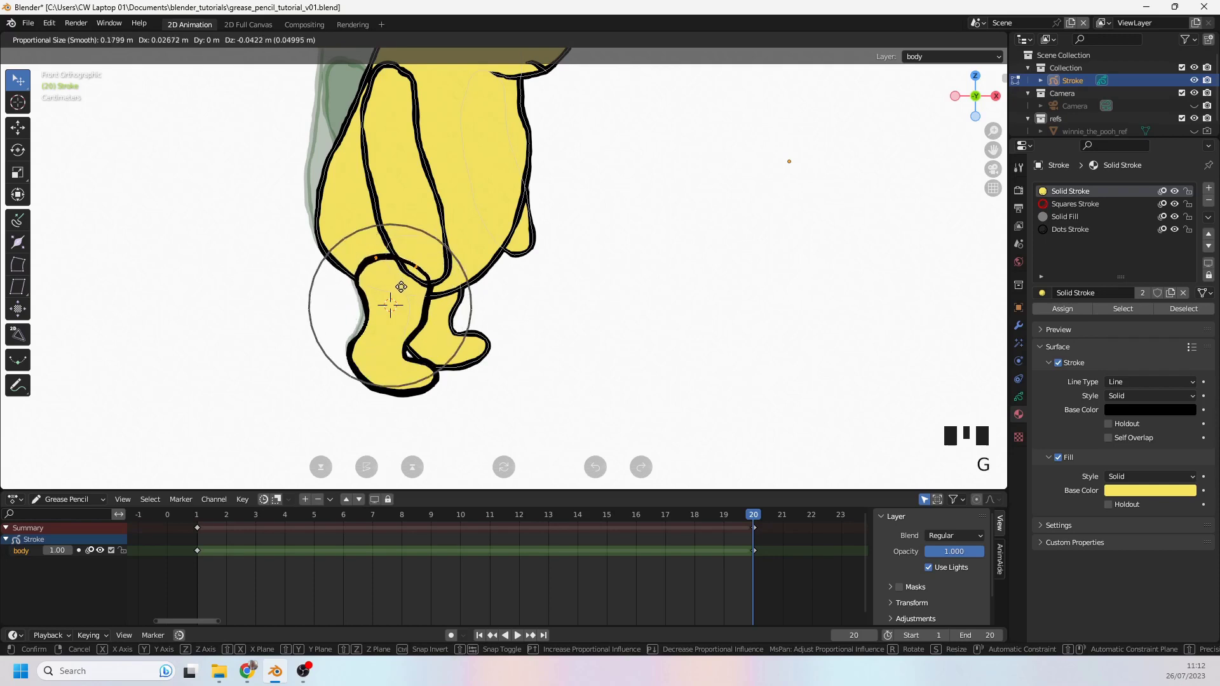
scroll(390, 305, "up", 1)
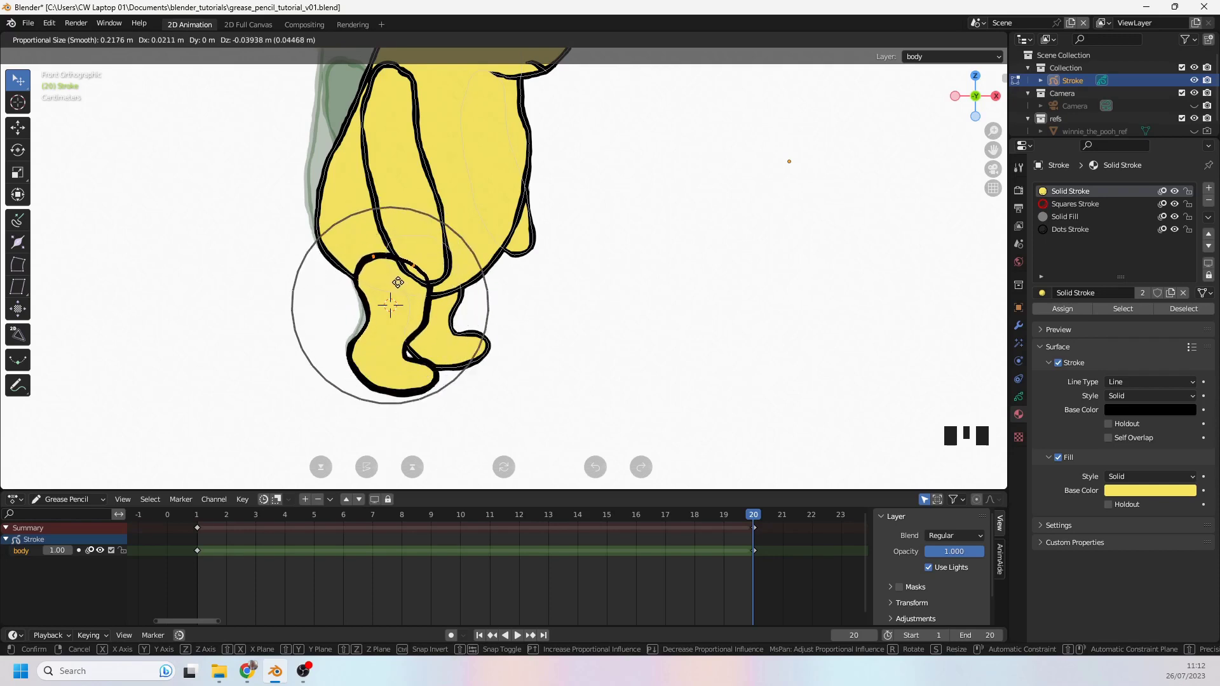
left_click(398, 283)
- Flip back and forth between frames 19 and 20 to compare the leg poses
scroll(446, 289, "up", 1, "alt")
scroll(446, 289, "down", 1, "alt")
scroll(447, 294, "up", 1, "alt")
scroll(447, 293, "down", 1, "alt")
scroll(447, 293, "up", 1, "alt")
scroll(447, 293, "down", 1, "alt")
scroll(447, 294, "up", 1, "alt")
scroll(448, 293, "down", 1, "alt")
scroll(446, 293, "up", 1, "alt")
scroll(447, 293, "down", 1, "alt")
scroll(447, 293, "up", 1, "alt")
scroll(447, 294, "down", 1, "alt")
scroll(446, 294, "up", 1, "alt")
scroll(447, 294, "down", 1, "alt")
scroll(447, 297, "up", 2, "alt")
scroll(446, 296, "down", 2, "alt")
scroll(447, 297, "up", 1, "alt")
scroll(447, 297, "down", 1, "alt")
scroll(447, 297, "up", 2, "alt")
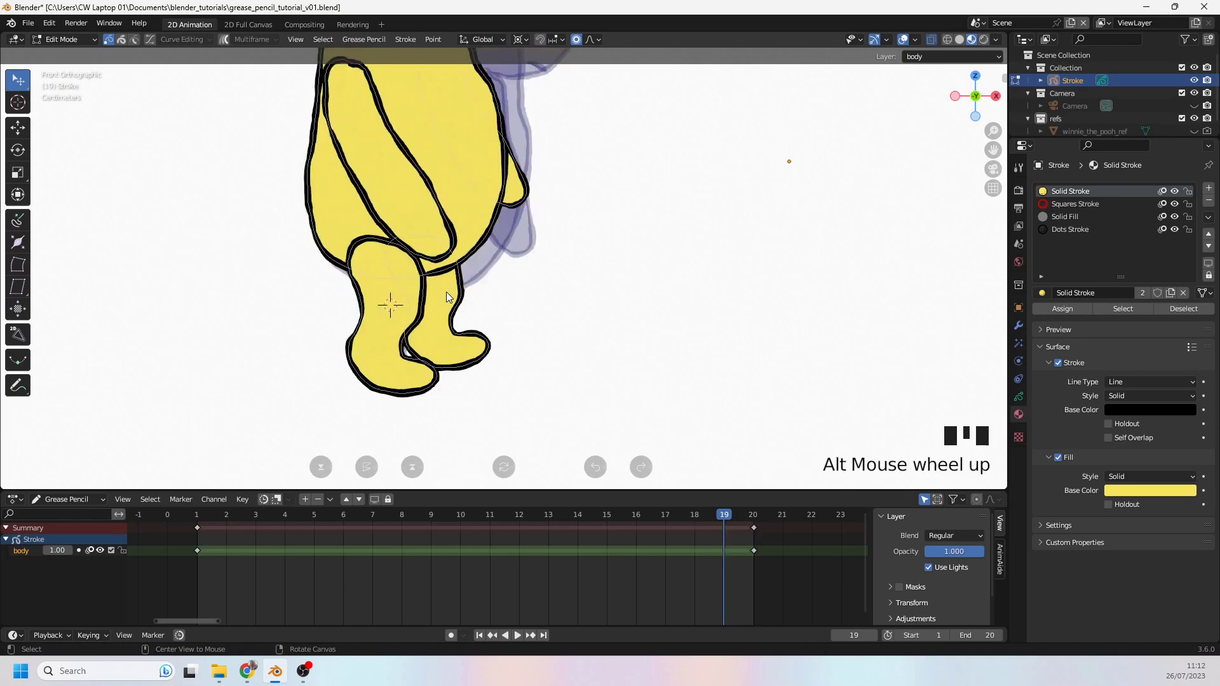
scroll(446, 293, "down", 2, "alt")
scroll(446, 292, "up", 1, "alt")
scroll(446, 292, "down", 1, "alt")
scroll(446, 292, "up", 1, "alt")
scroll(446, 293, "down", 1, "alt")
scroll(446, 292, "up", 1, "alt")
scroll(446, 293, "down", 1, "alt")
scroll(446, 293, "up", 1, "alt")
scroll(446, 293, "down", 1, "alt")
scroll(446, 292, "up", 1, "alt")
scroll(446, 293, "down", 1, "alt")
scroll(447, 292, "up", 1, "alt")
scroll(446, 292, "down", 1, "alt")
scroll(446, 294, "up", 1, "alt")
scroll(446, 294, "down", 1, "alt")
scroll(446, 294, "up", 1, "alt")
scroll(446, 294, "down", 1, "alt")
scroll(446, 294, "up", 1, "alt")
scroll(446, 293, "down", 1, "alt")
scroll(446, 293, "up", 1, "alt")
scroll(446, 294, "down", 1, "alt")
scroll(447, 294, "up", 1, "alt")
scroll(446, 294, "down", 1, "alt")
scroll(447, 295, "up", 1, "alt")
scroll(447, 294, "down", 1, "alt")
scroll(447, 294, "up", 1, "alt")
scroll(447, 294, "down", 1, "alt")
scroll(446, 294, "up", 1, "alt")
scroll(447, 295, "down", 1, "alt")
- Select the whole stroke of the far leg and switch to Sculpt Mode
left_click(460, 303)
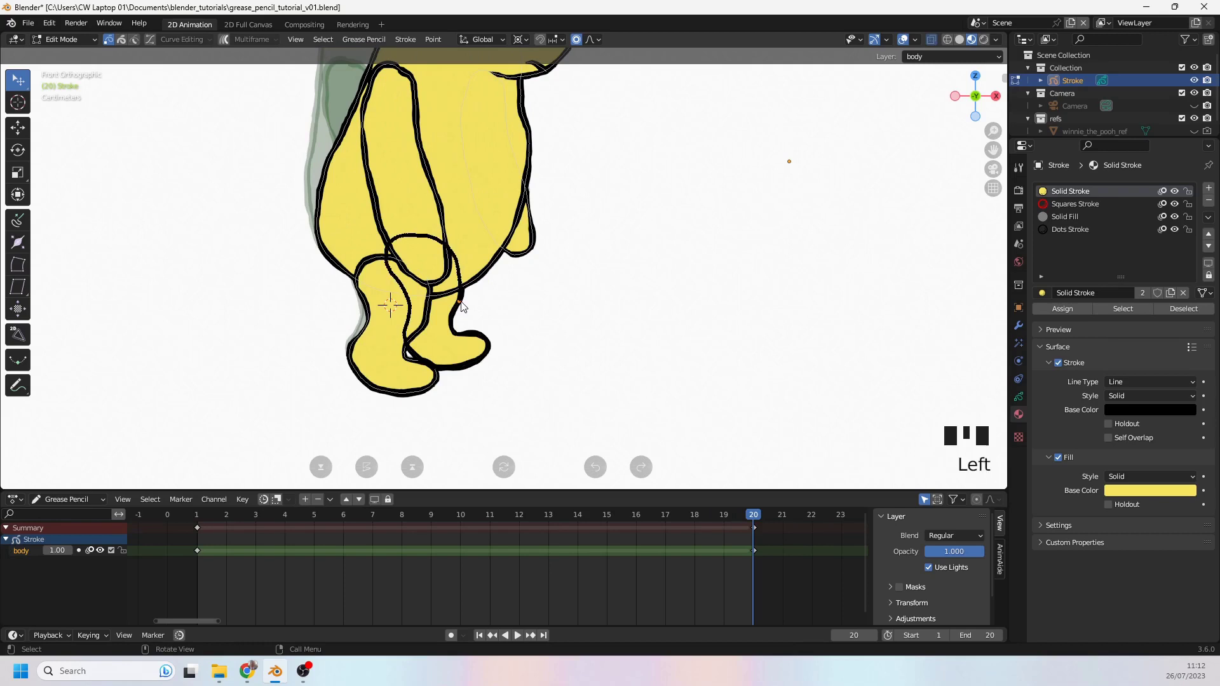
left_click(120, 40)
left_click_drag(66, 37, 70, 87)
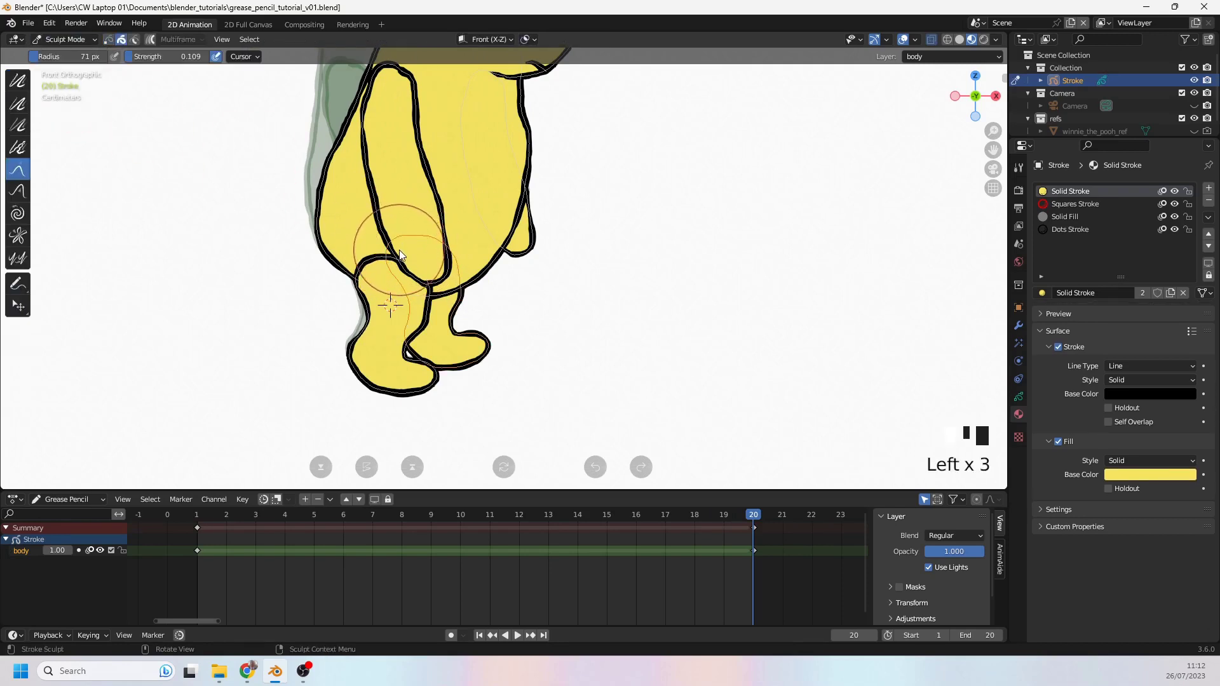
- Reduce the Grab brush radius to 51 px and sculpt the far leg's knee forward and its upper edge down
key("f")
left_click(478, 251)
left_click_drag(423, 251, 439, 284)
left_click_drag(441, 285, 468, 302)
key("g")
key("g")
key("g")
key("f")
left_click(453, 302)
left_click(456, 310)
left_click(456, 309)
left_click(458, 307)
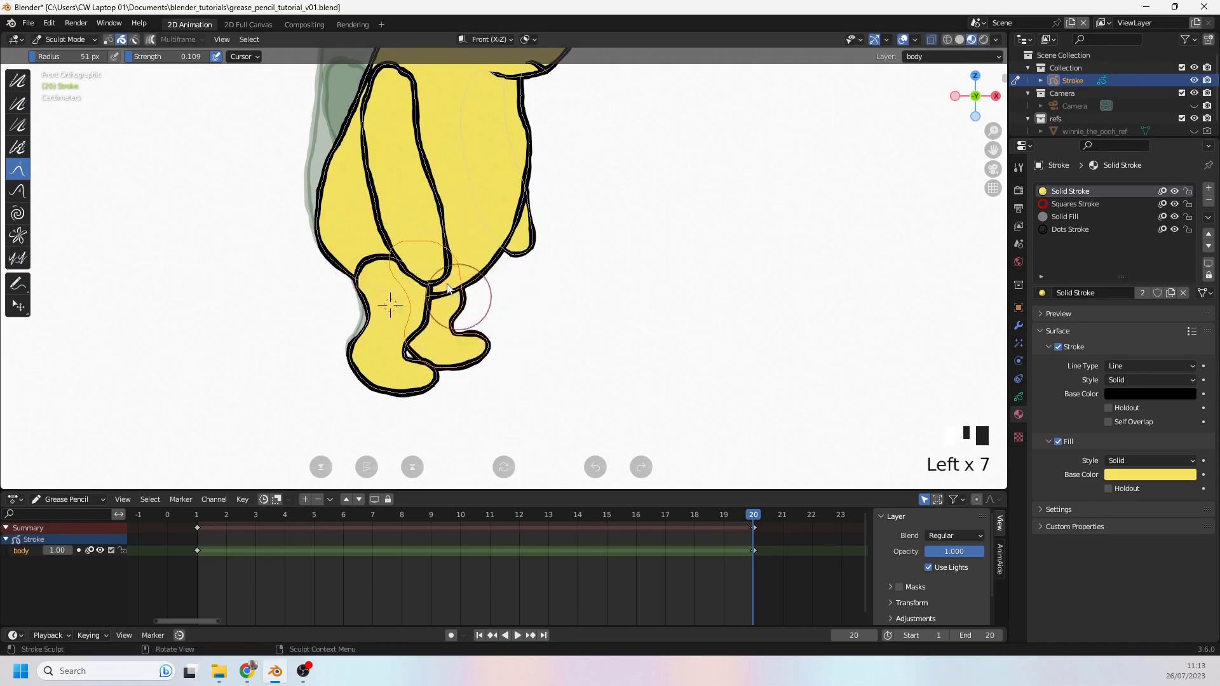
left_click(445, 279)
left_click_drag(445, 280, 429, 256)
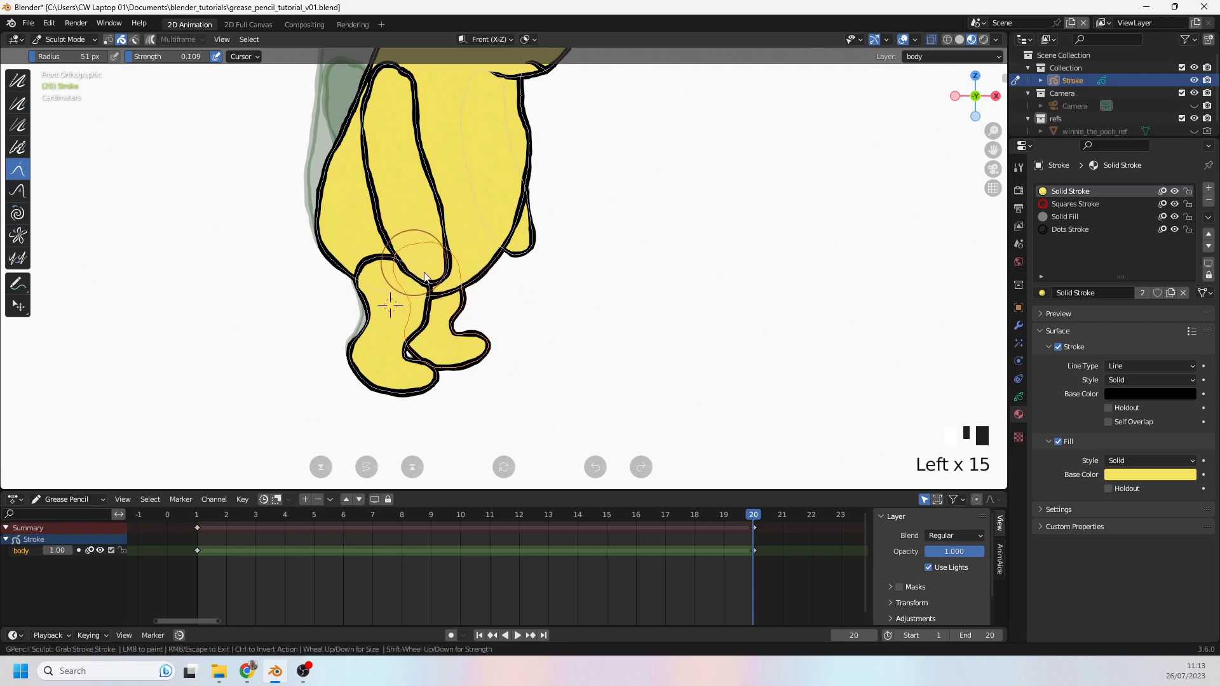
scroll(448, 273, "up", 1, "alt")
scroll(481, 337, "down", 1, "alt")
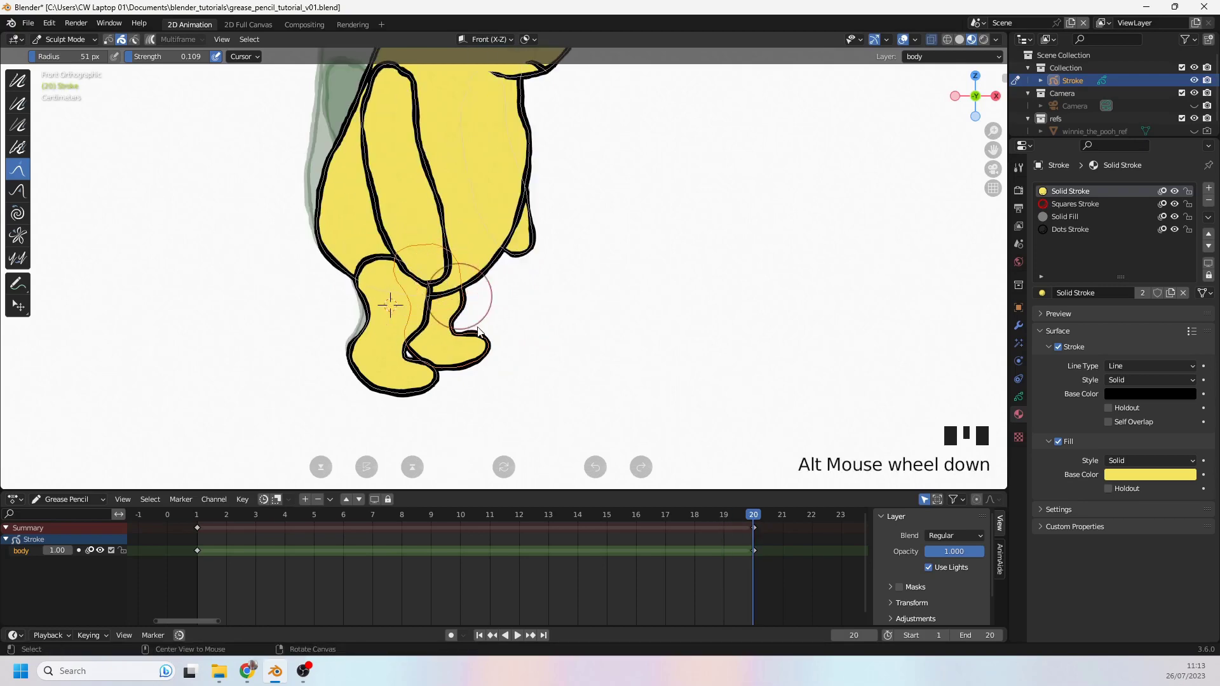
- Reshape the toe and sole of the far foot with the Grab brush
left_click(455, 379)
left_click(436, 369)
left_click_drag(432, 367, 491, 338)
left_click_drag(491, 338, 481, 332)
left_click_drag(481, 332, 487, 356)
left_click_drag(483, 362, 474, 377)
left_click_drag(474, 377, 465, 369)
mouse_move(477, 366)
left_mouse_down()
mouse_move(497, 352)
mouse_move(488, 341)
left_mouse_up()
left_click_drag(486, 343, 491, 345)
left_click_drag(487, 346, 470, 373)
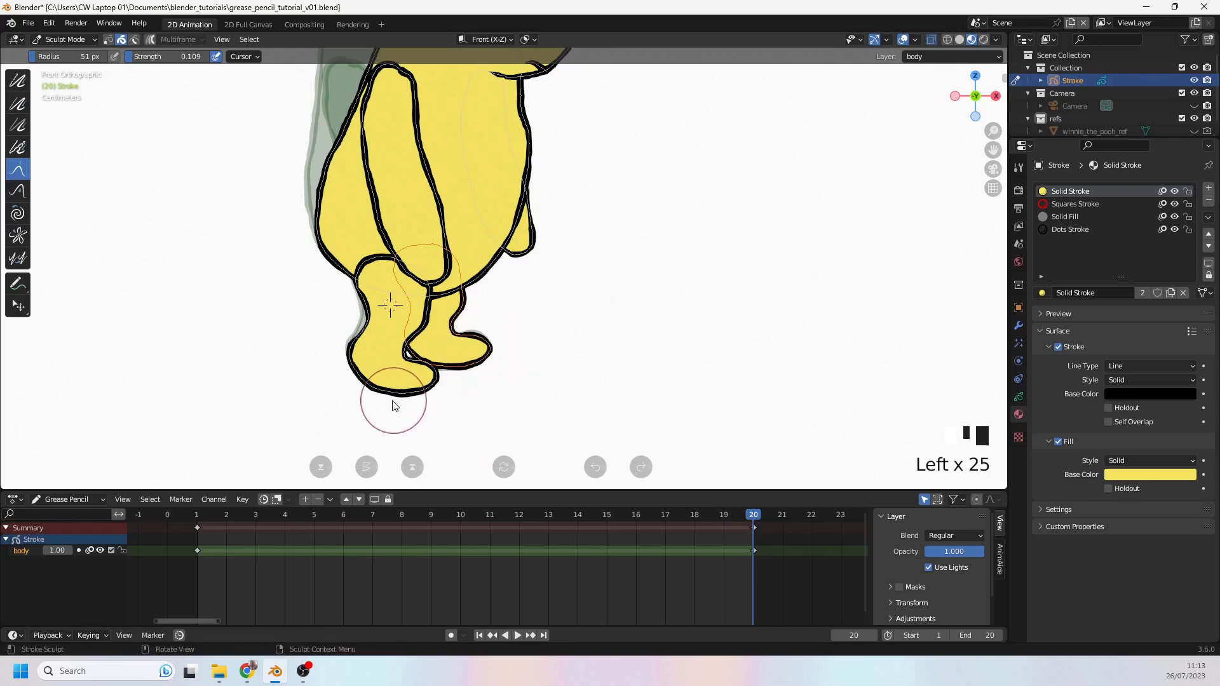
- Select the near leg's stroke with the selection tool and compare its foot between adjacent frames
key("v")
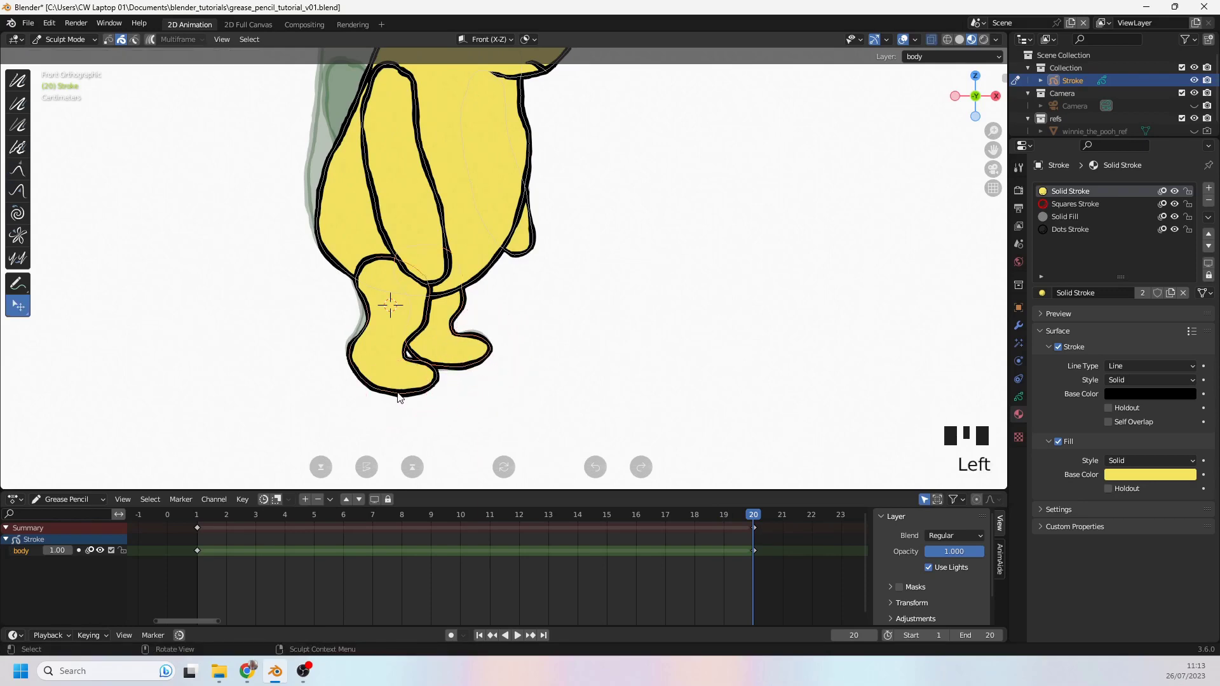
scroll(397, 397, "down", 1, "alt")
scroll(398, 397, "up", 1, "alt")
scroll(399, 397, "down", 1, "alt")
scroll(401, 398, "down", 1, "alt")
scroll(399, 397, "up", 1, "alt")
scroll(399, 397, "down", 1, "alt")
scroll(399, 397, "up", 1, "alt")
scroll(399, 398, "down", 1, "alt")
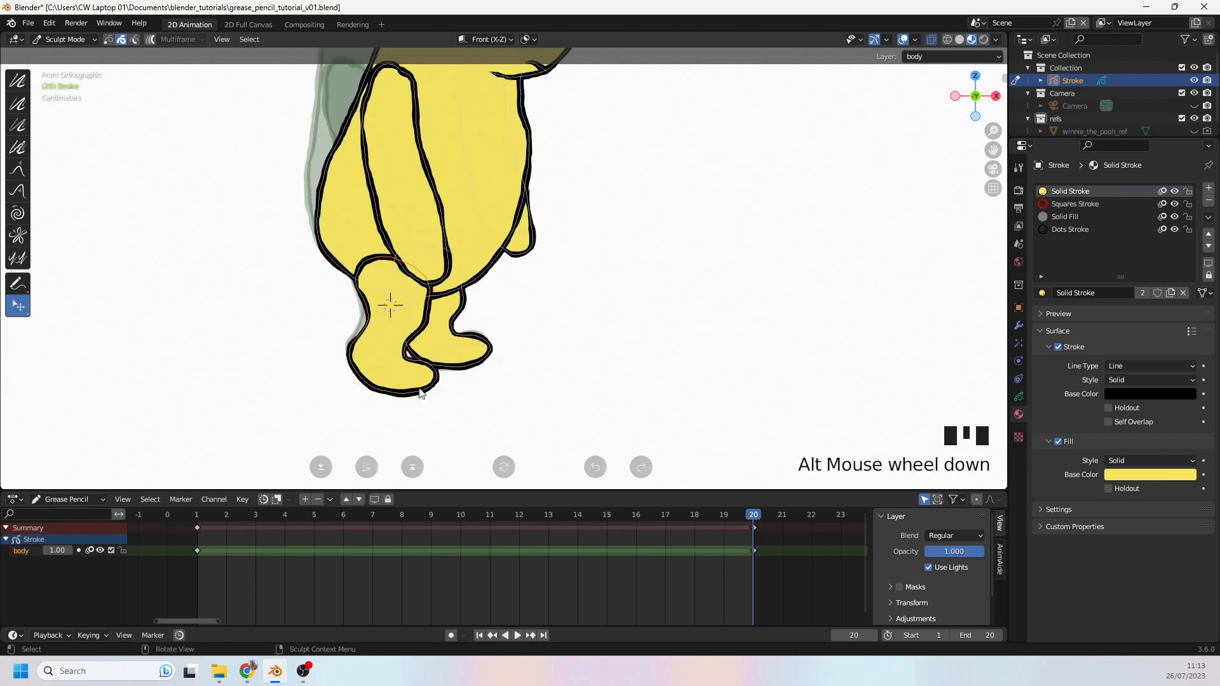
scroll(397, 407, "up", 1, "alt")
scroll(397, 407, "down", 1, "alt")
- Push the near foot's sole slightly upward from heel to toe with the Grab brush
left_click_drag(396, 412, 393, 400)
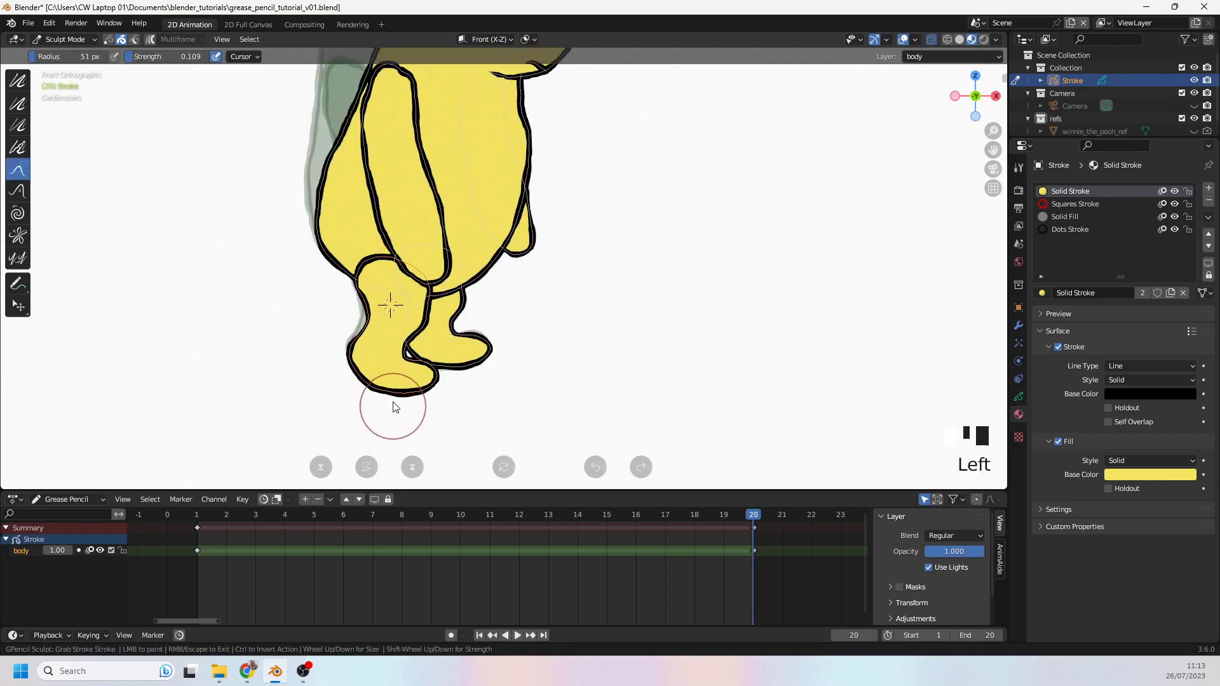
left_click_drag(393, 401, 387, 388)
left_click_drag(386, 393, 384, 385)
left_click_drag(372, 399, 370, 392)
left_click_drag(409, 413, 417, 399)
left_click(405, 402)
left_click(389, 403)
left_click(372, 394)
left_click(355, 381)
left_click(353, 380)
left_click(352, 380)
left_click(407, 395)
left_click(420, 392)
left_click(427, 390)
- Pull the near foot's heel slightly forward with the Grab brush and compare it with the previous frame
scroll(429, 389, "down", 1, "alt")
scroll(430, 388, "up", 1, "alt")
scroll(426, 387, "down", 1, "alt")
left_click(348, 350)
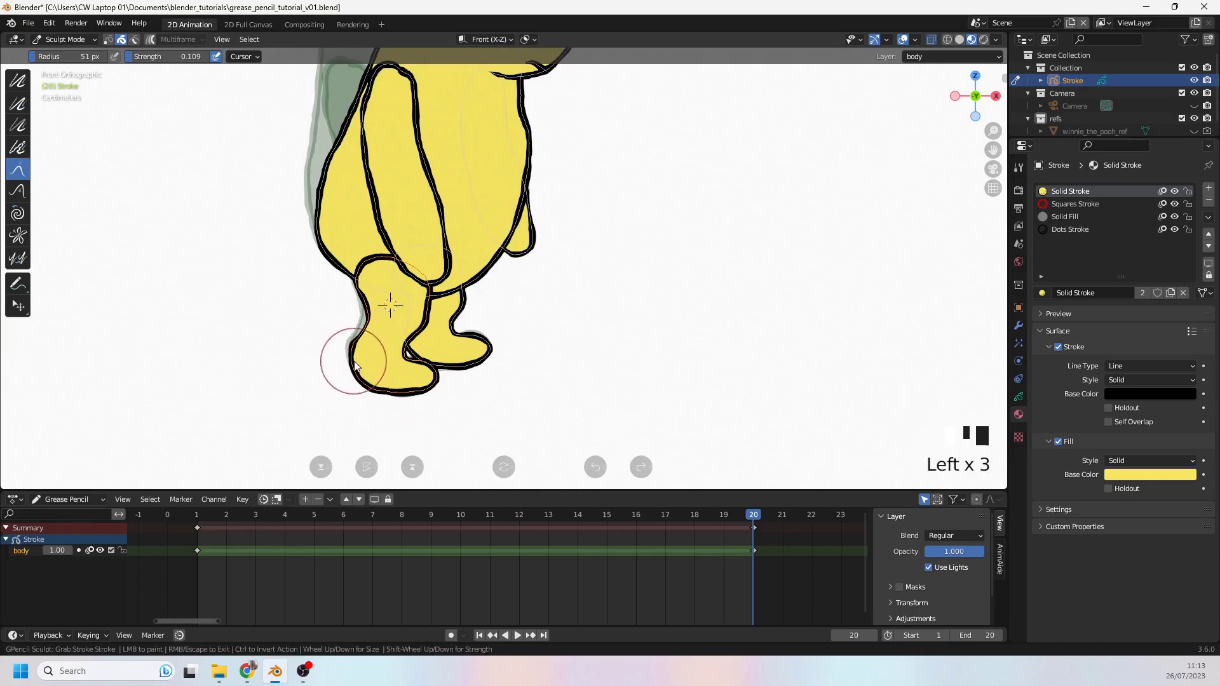
left_click(354, 347, "shift")
scroll(401, 371, "up", 1, "alt")
scroll(403, 372, "down", 1, "alt")
scroll(402, 372, "up", 1, "alt")
scroll(404, 375, "down", 1, "alt")
scroll(405, 375, "up", 2, "alt")
scroll(405, 375, "down", 3, "alt")
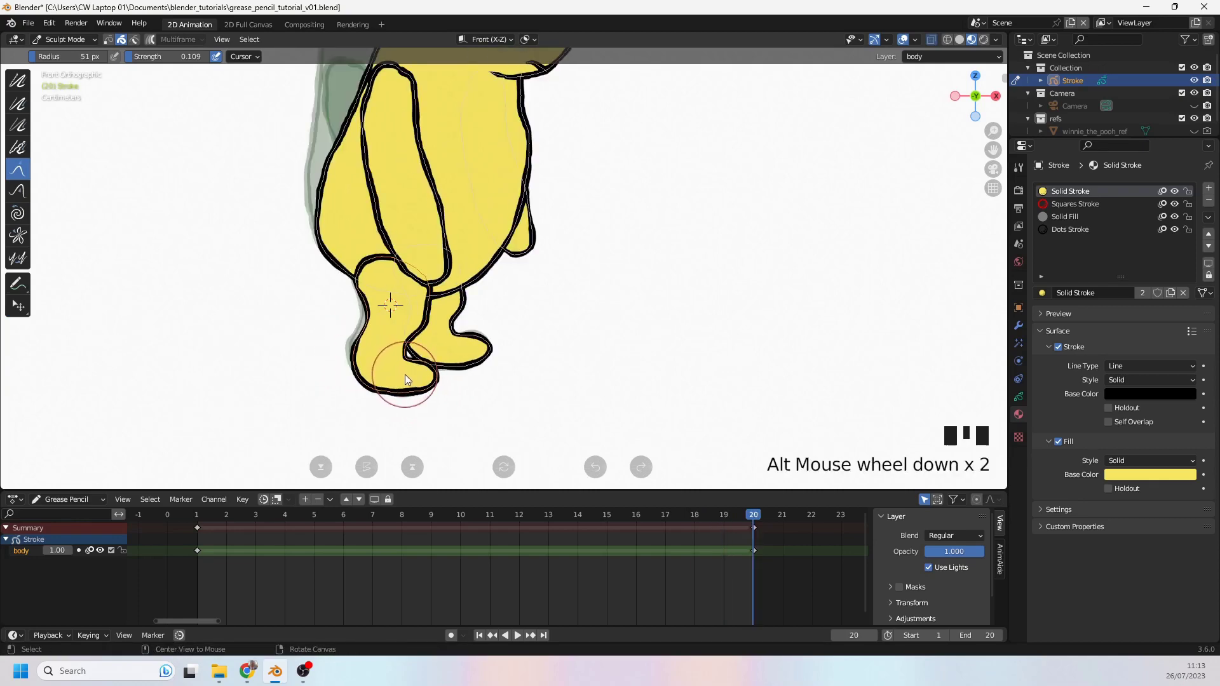
- Flip between adjacent frames to compare the near foot's outline with its earlier pose
scroll(405, 374, "up", 2, "alt")
scroll(406, 375, "down", 1, "alt")
scroll(407, 376, "up", 1, "alt")
scroll(407, 376, "down", 1, "alt")
scroll(407, 375, "up", 1, "alt")
scroll(407, 376, "down", 1, "alt")
scroll(407, 376, "up", 1, "alt")
scroll(406, 375, "down", 1, "alt")
scroll(407, 376, "up", 1, "alt")
scroll(407, 376, "down", 1, "alt")
- Select the far leg's stroke and nudge its heel with the Grab brush
key("g")
key("v")
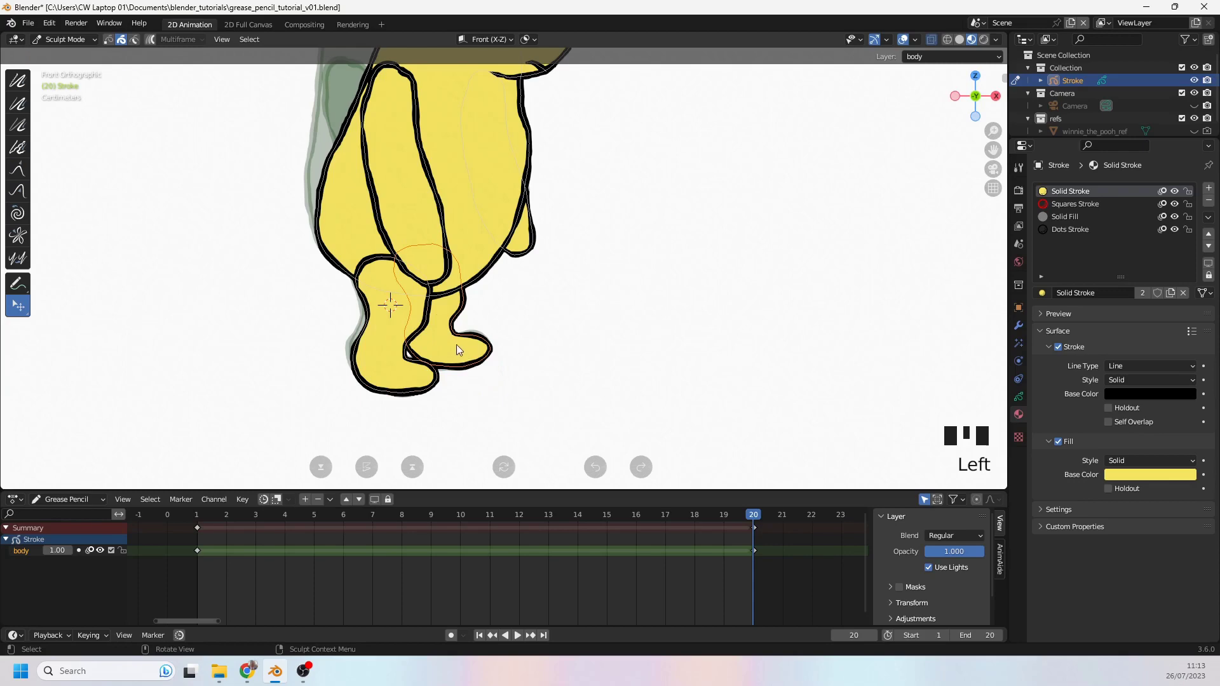
key("g")
mouse_move(419, 340)
left_mouse_down()
mouse_move(403, 343)
mouse_move(414, 347)
left_mouse_up()
mouse_move(412, 346)
left_mouse_down()
mouse_move(399, 324)
mouse_move(413, 328)
mouse_move(410, 343)
left_mouse_up()
scroll(415, 328, "up", 1, "alt")
scroll(417, 327, "down", 1, "alt")
- Adjust the far foot's toe with the Grab brush, checking it against the previous frame
left_click_drag(409, 343, 492, 359)
scroll(419, 353, "up", 1, "alt")
scroll(419, 353, "down", 1, "alt")
scroll(418, 348, "up", 1, "alt")
scroll(414, 348, "down", 1, "alt")
left_click(493, 357)
scroll(497, 368, "up", 1, "alt")
scroll(497, 368, "down", 1, "alt")
scroll(497, 369, "up", 1, "alt")
scroll(497, 368, "down", 1, "alt")
- Flip between adjacent frames to examine how the legs, feet and whole body change between poses
mouse_move(472, 294)
left_mouse_down()
mouse_move(487, 294)
mouse_move(463, 284)
mouse_move(477, 285)
left_mouse_up()
scroll(498, 301, "up", 1, "alt")
scroll(502, 303, "down", 1, "alt")
scroll(485, 289, "up", 1, "alt")
scroll(485, 289, "down", 1, "alt")
scroll(485, 289, "up", 1, "alt")
scroll(491, 299, "down", 1, "alt")
scroll(491, 300, "up", 1, "alt")
scroll(491, 299, "down", 1, "alt")
scroll(491, 300, "up", 1, "alt")
scroll(493, 300, "down", 1, "alt")
scroll(493, 301, "up", 1, "alt")
scroll(493, 299, "down", 1, "alt")
scroll(493, 300, "up", 1, "alt")
scroll(493, 300, "down", 1, "alt")
scroll(493, 300, "up", 1, "alt")
scroll(493, 300, "down", 1, "alt")
scroll(546, 253, "down", 3)
scroll(536, 286, "up", 1, "alt")
scroll(537, 286, "down", 1, "alt")
middle_click_drag(536, 286, 526, 289, "shift")
scroll(523, 291, "up", 1)
scroll(521, 289, "up", 1, "alt")
scroll(518, 285, "down", 1, "alt")
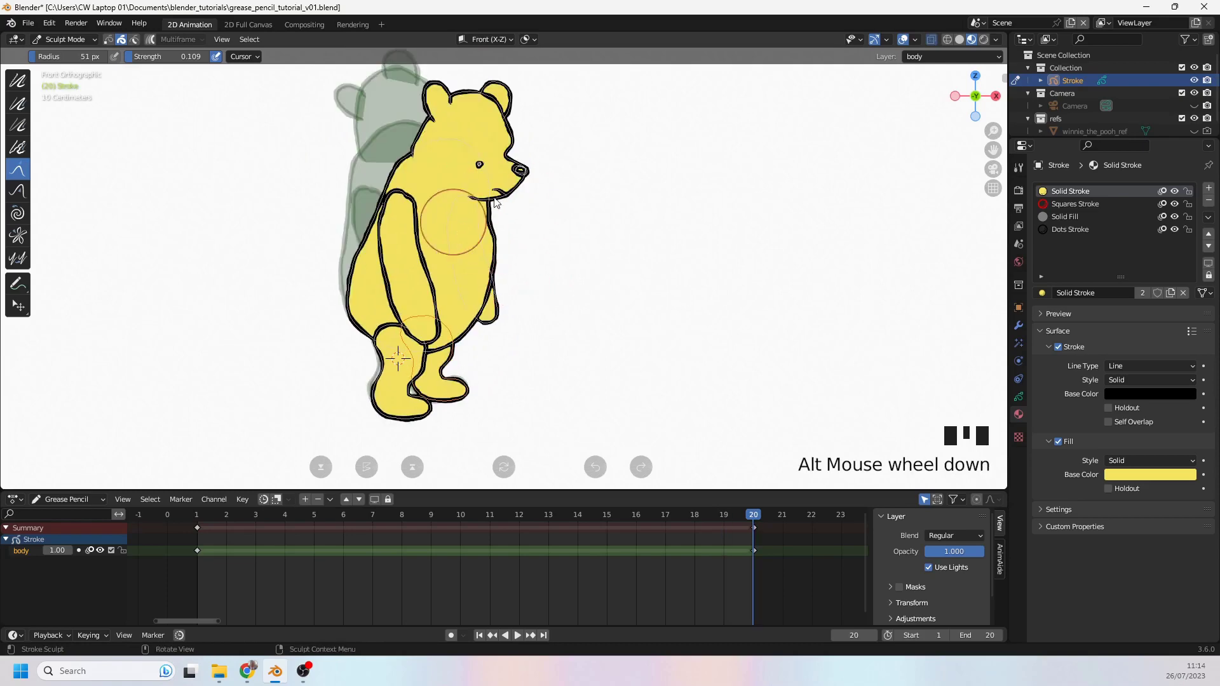
scroll(498, 239, "up", 1, "alt")
scroll(471, 240, "down", 1, "alt")
- Select the body, head, ears, eye, nose and mouth strokes together and return to the Grab brush
middle_click_drag(491, 230, 448, 247, "shift")
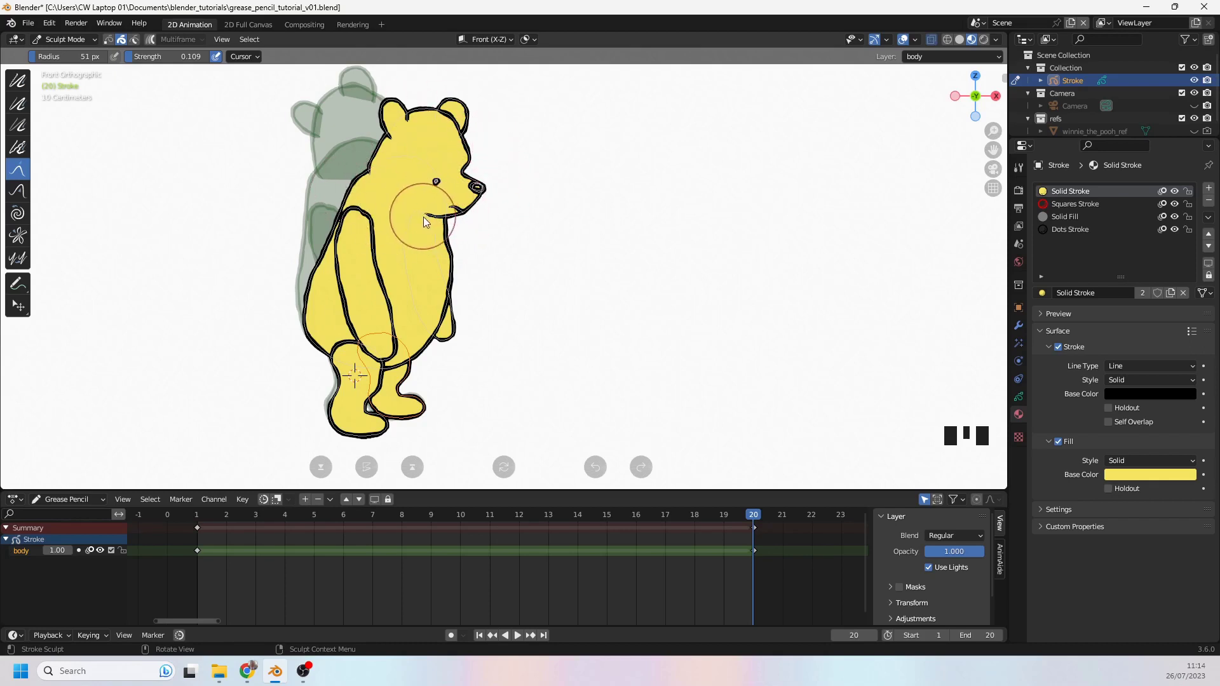
key("v")
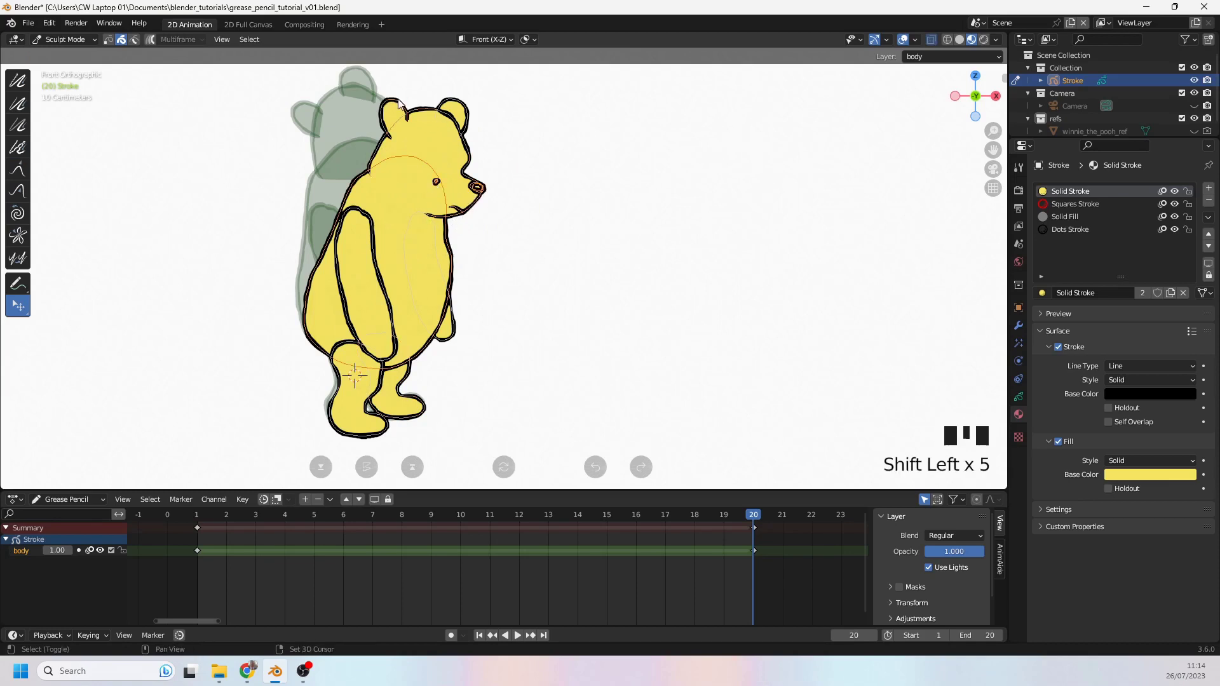
key("g")
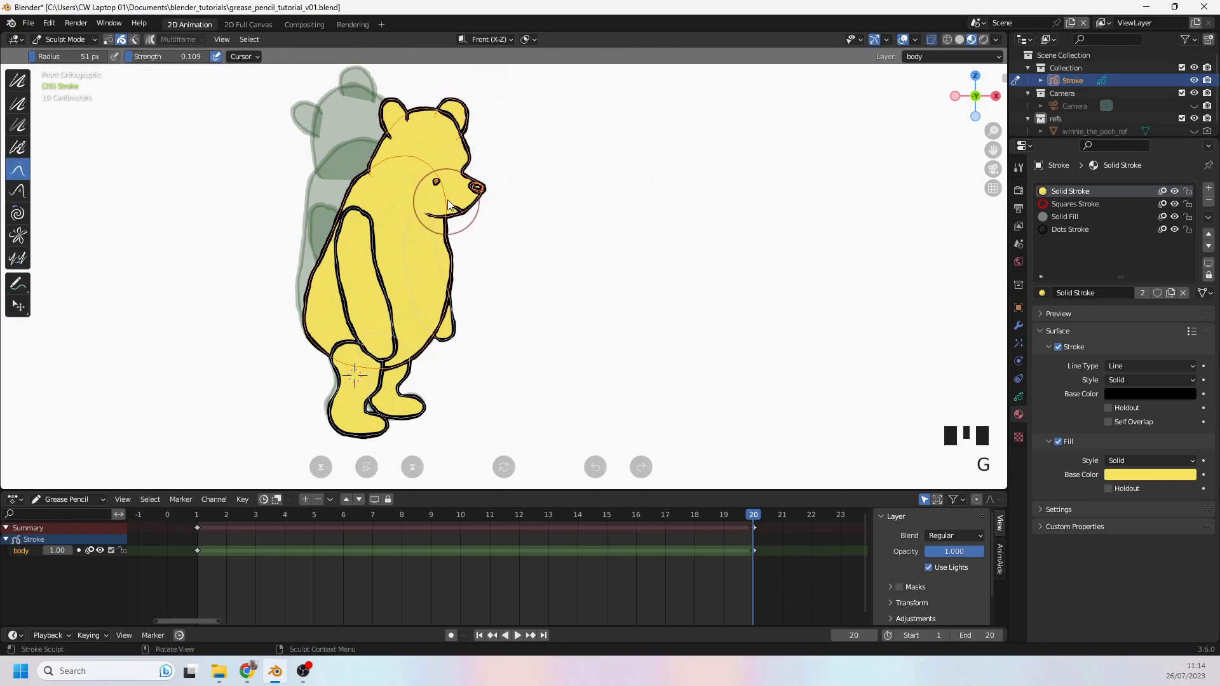
- Enlarge the Grab brush radius to 456 px and try to pull the selected body and head forward
key("f")
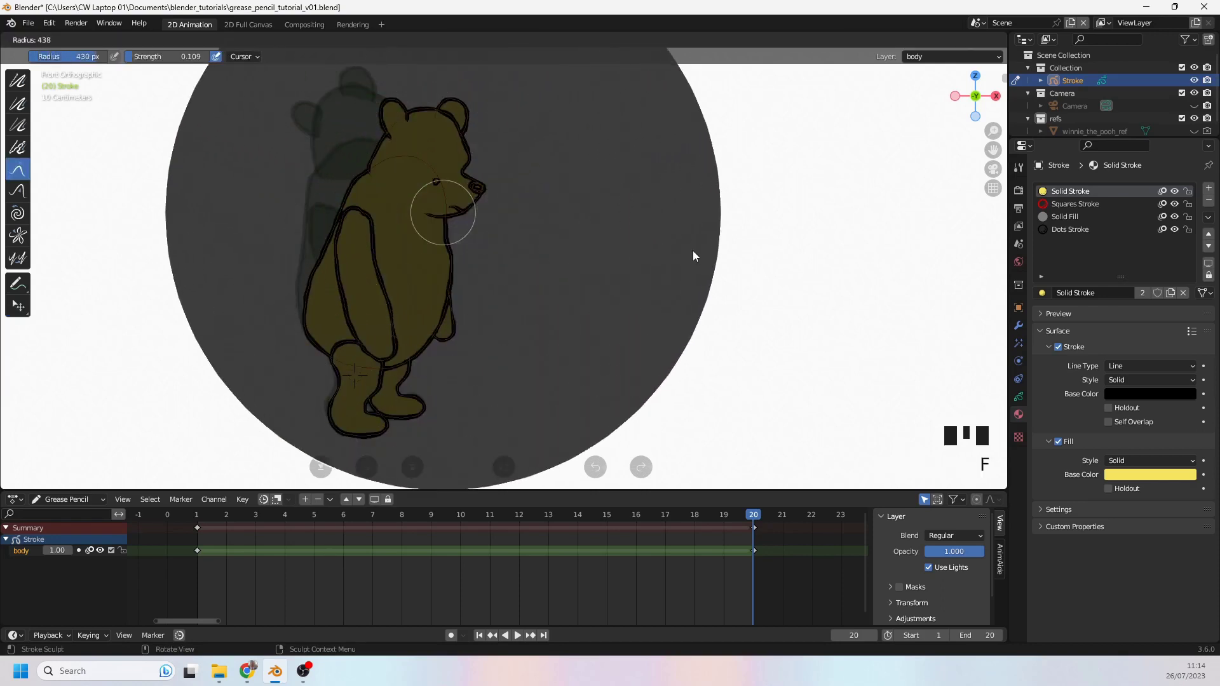
left_click(700, 252)
scroll(652, 239, "down", 2)
mouse_move(490, 210)
left_mouse_down()
mouse_move(456, 181)
mouse_move(496, 259)
mouse_move(445, 155)
mouse_move(444, 191)
left_mouse_up()
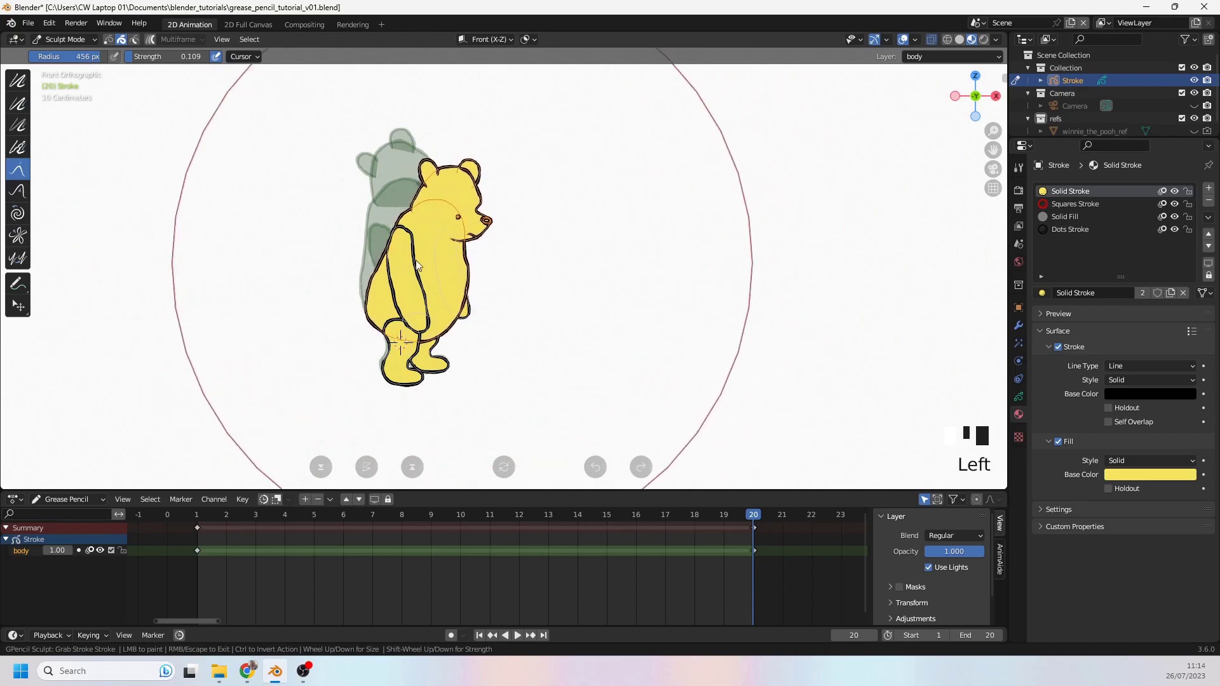
key("ctrl+z")
scroll(440, 251, "up", 2)
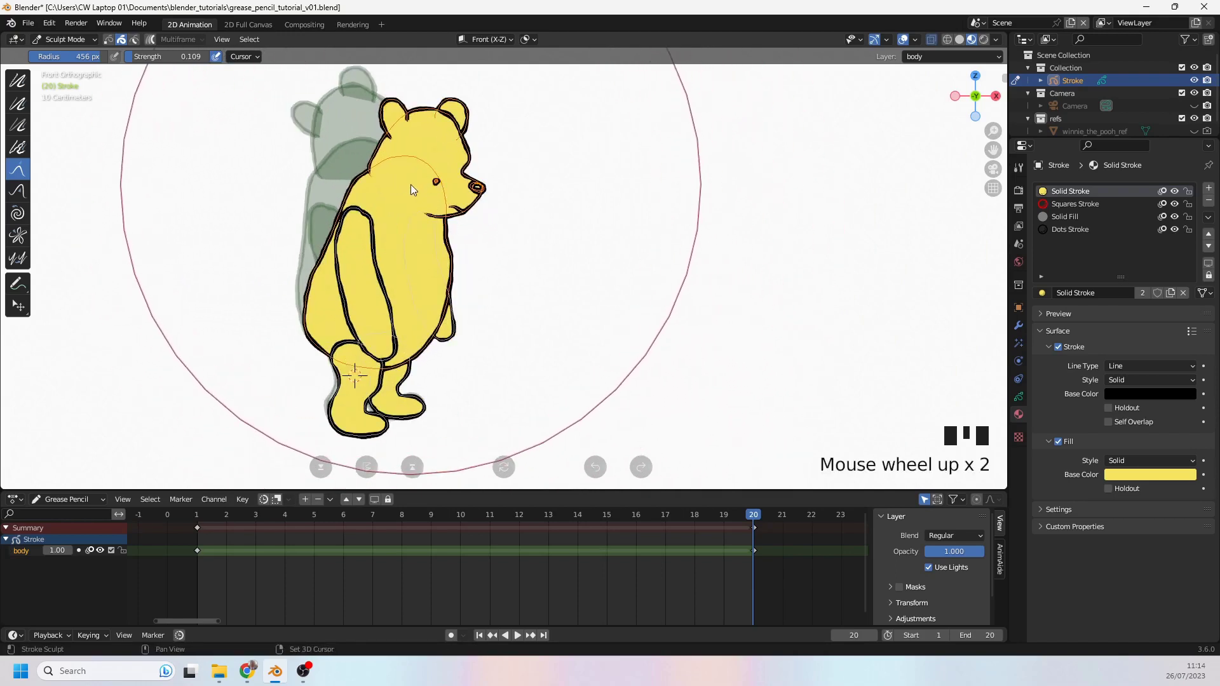
- Raise the Grab brush strength to 0.424 and try to bend the head and torso forward and down
key("shift+f")
left_click(444, 193)
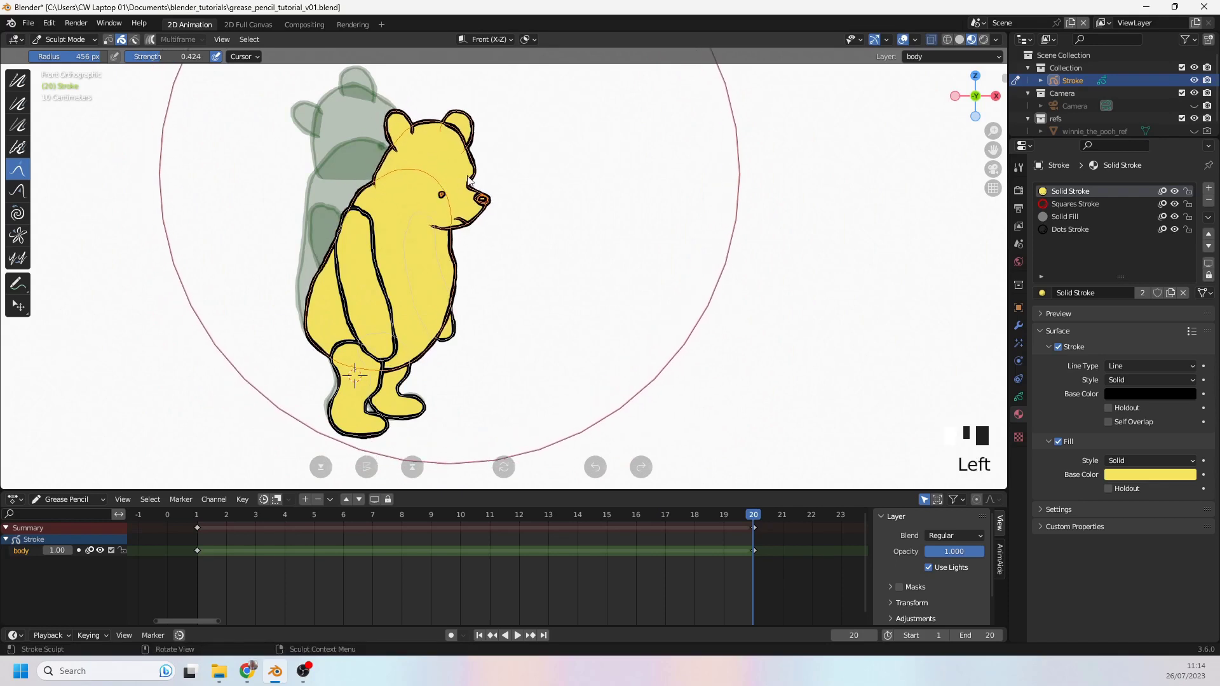
key("ctrl+z")
left_click_drag(462, 109, 486, 152)
left_click_drag(477, 150, 484, 174)
key("ctrl+z")
key("ctrl+z")
middle_click_drag(478, 151, 453, 159, "shift")
mouse_move(452, 159)
left_mouse_down()
mouse_move(462, 224)
mouse_move(442, 199)
mouse_move(426, 216)
left_mouse_up()
key("ctrl+z")
key("ctrl+z")
mouse_move(441, 300)
left_mouse_down()
mouse_move(398, 281)
mouse_move(436, 311)
left_mouse_up()
key("ctrl+z")
key("ctrl+z")
- Reduce the Grab brush radius to 202 px and try to reshape the head, chest and lower body into a forward lean
key("f")
left_click(273, 270)
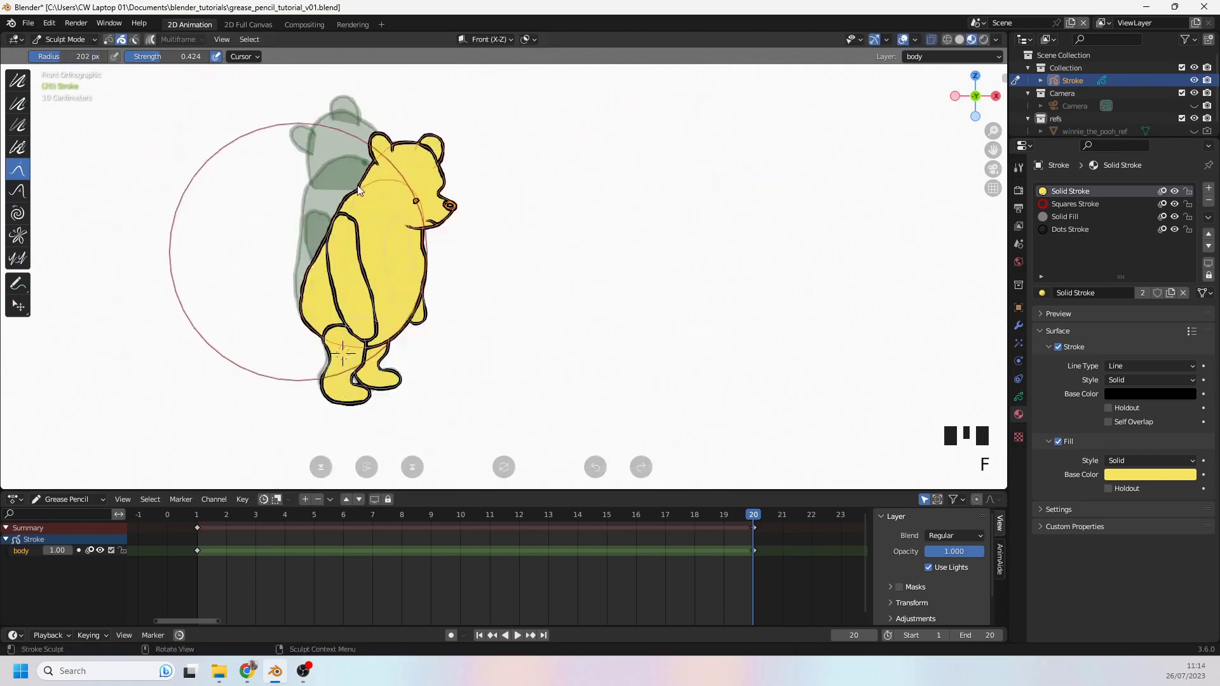
left_click_drag(404, 166, 417, 188)
left_click_drag(432, 230, 428, 262)
mouse_move(430, 254)
left_mouse_down()
mouse_move(428, 287)
mouse_move(421, 269)
left_mouse_up()
mouse_move(363, 321)
left_mouse_down()
mouse_move(372, 326)
mouse_move(341, 341)
mouse_move(368, 337)
left_mouse_up()
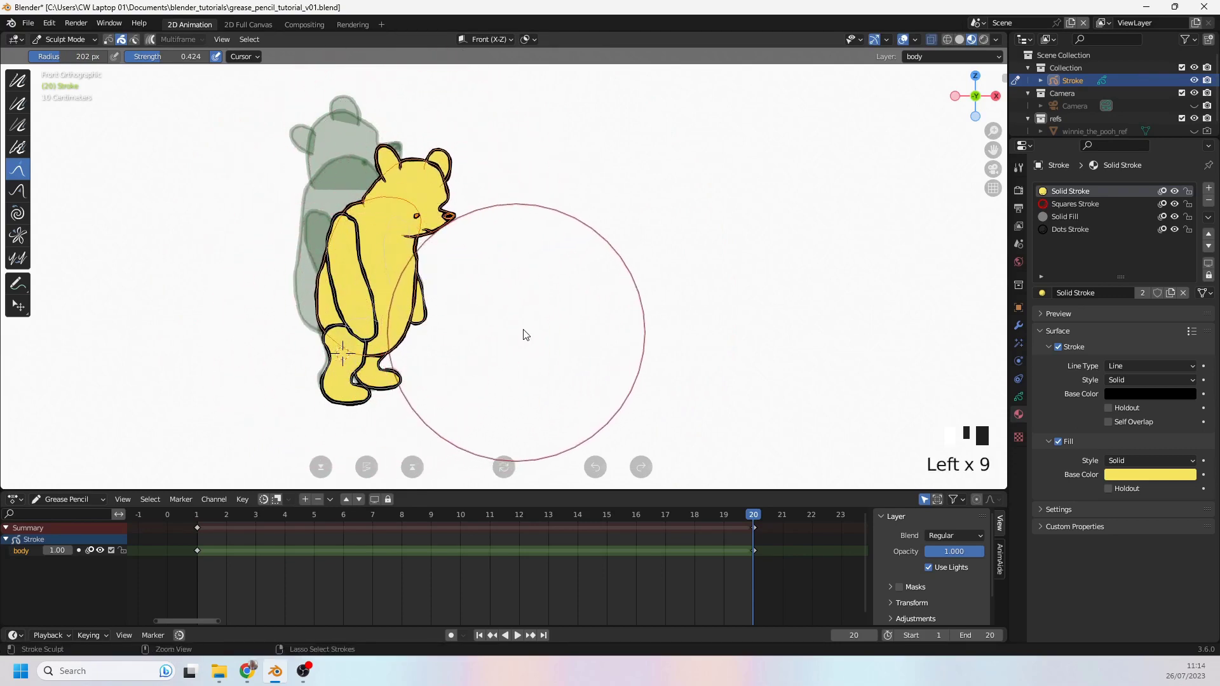
key("ctrl+z")
key("ctrl+z")
key("ctrl+z")
key("ctrl+z")
key("ctrl+z")
key("ctrl+z")
key("ctrl+z")
key("ctrl+z")
key("ctrl+z")
key("ctrl+z")
key("ctrl+z")
key("ctrl+z")
key("ctrl+z")
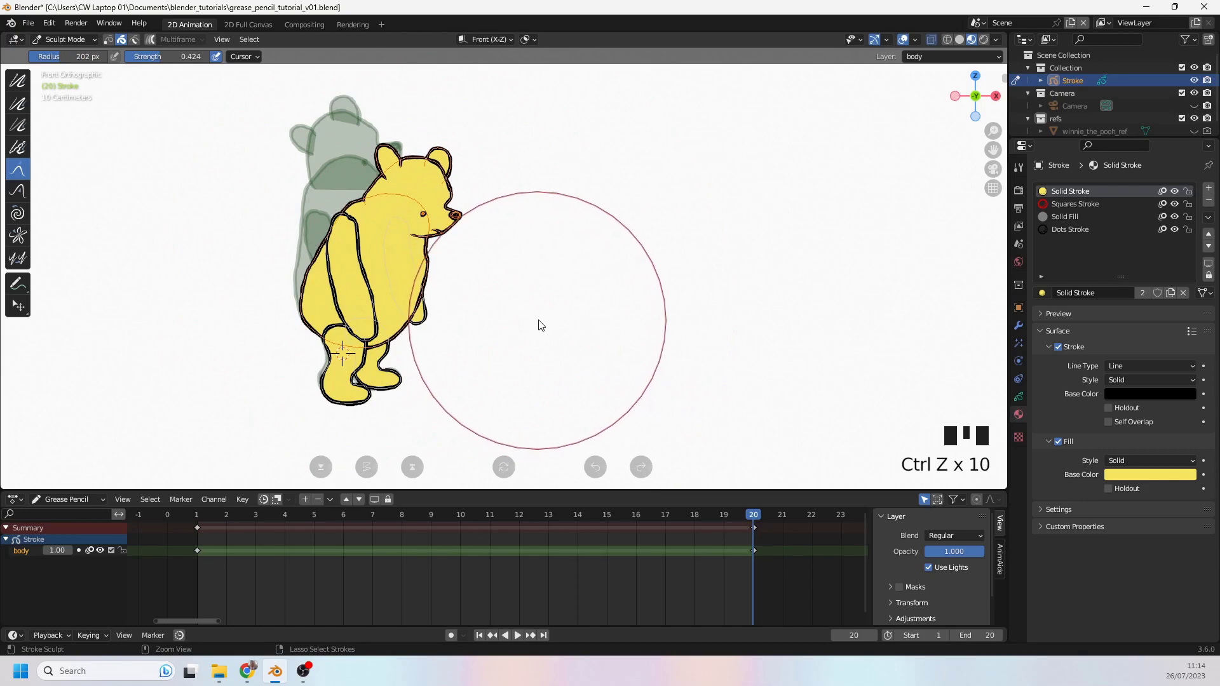
key("ctrl+z")
- Switch the Grease Pencil drawing to Edit Mode with point selection
scroll(521, 286, "up", 2)
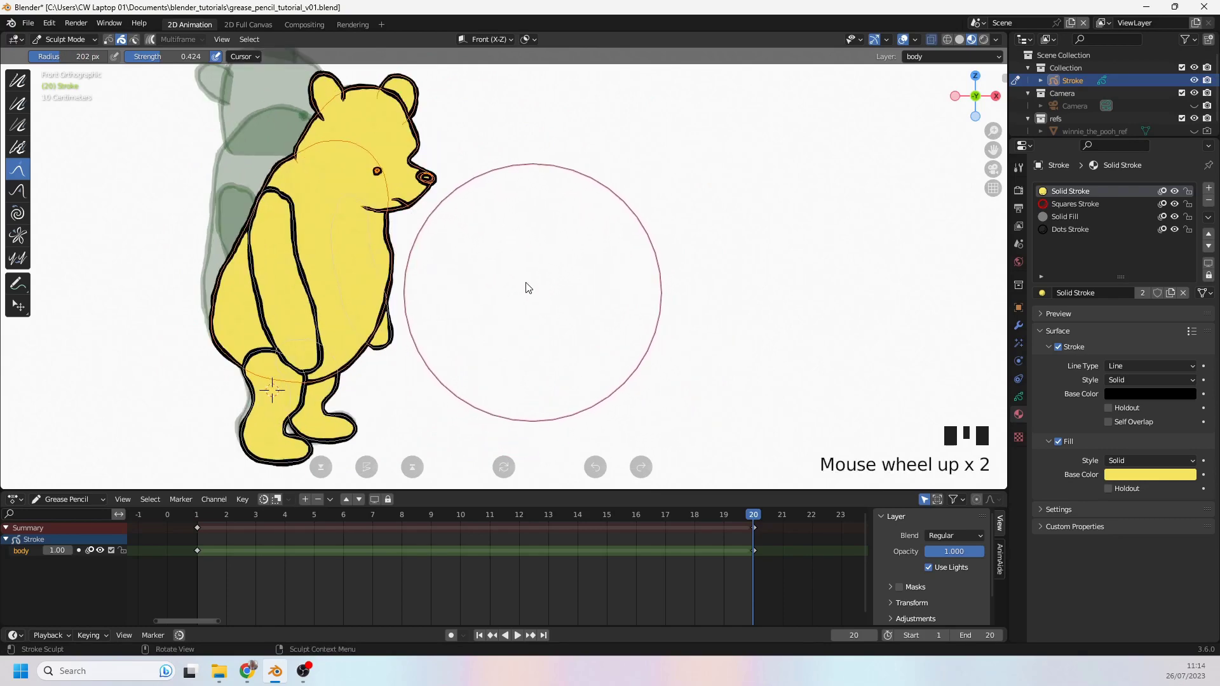
middle_click_drag(512, 275, 441, 218, "shift")
left_click(108, 39)
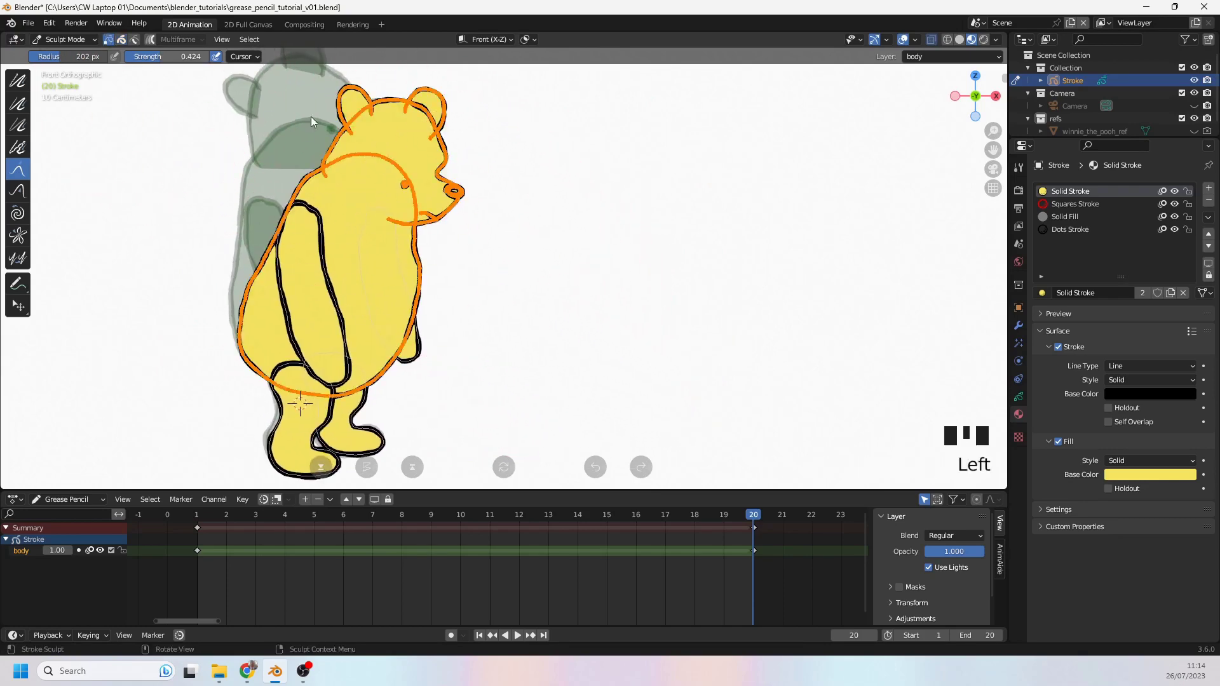
scroll(351, 145, "down", 1)
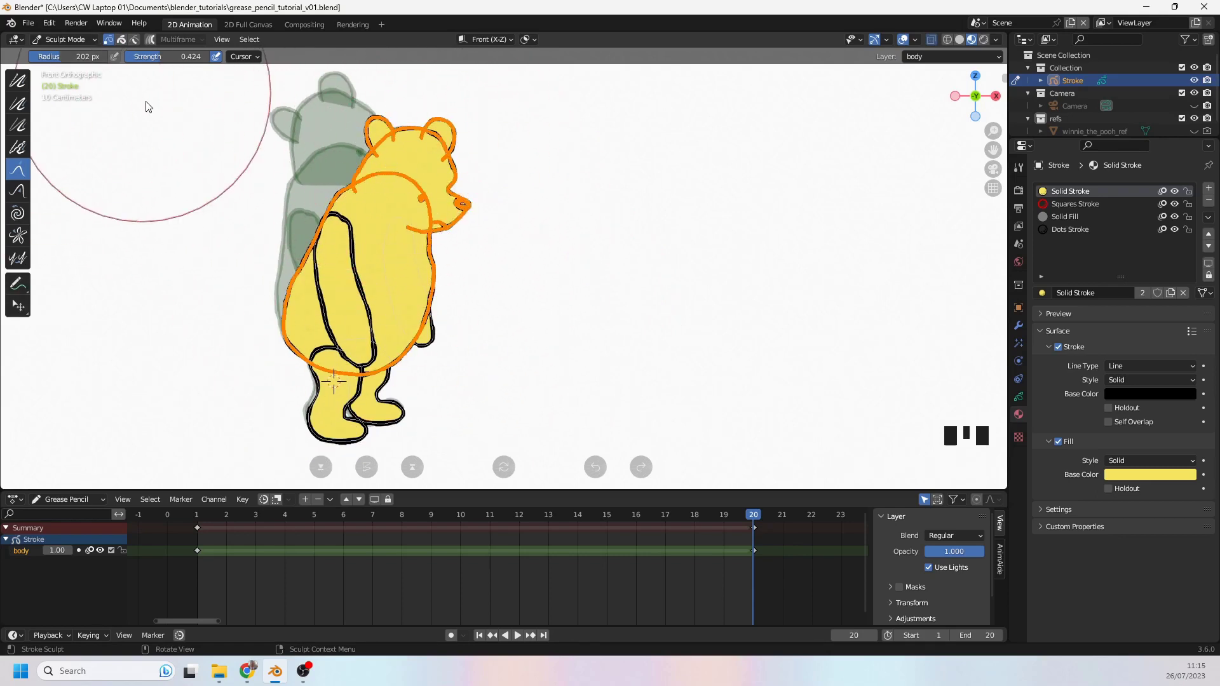
key("Tab")
left_click_drag(14, 84, 63, 137)
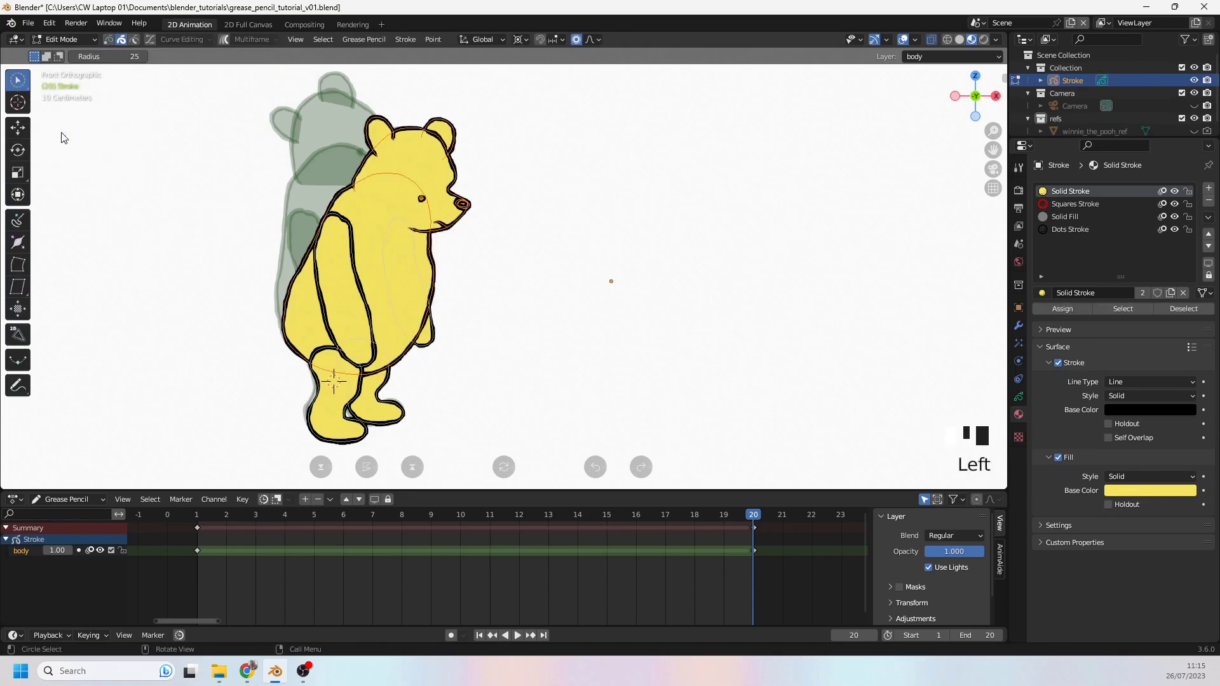
left_click(108, 39)
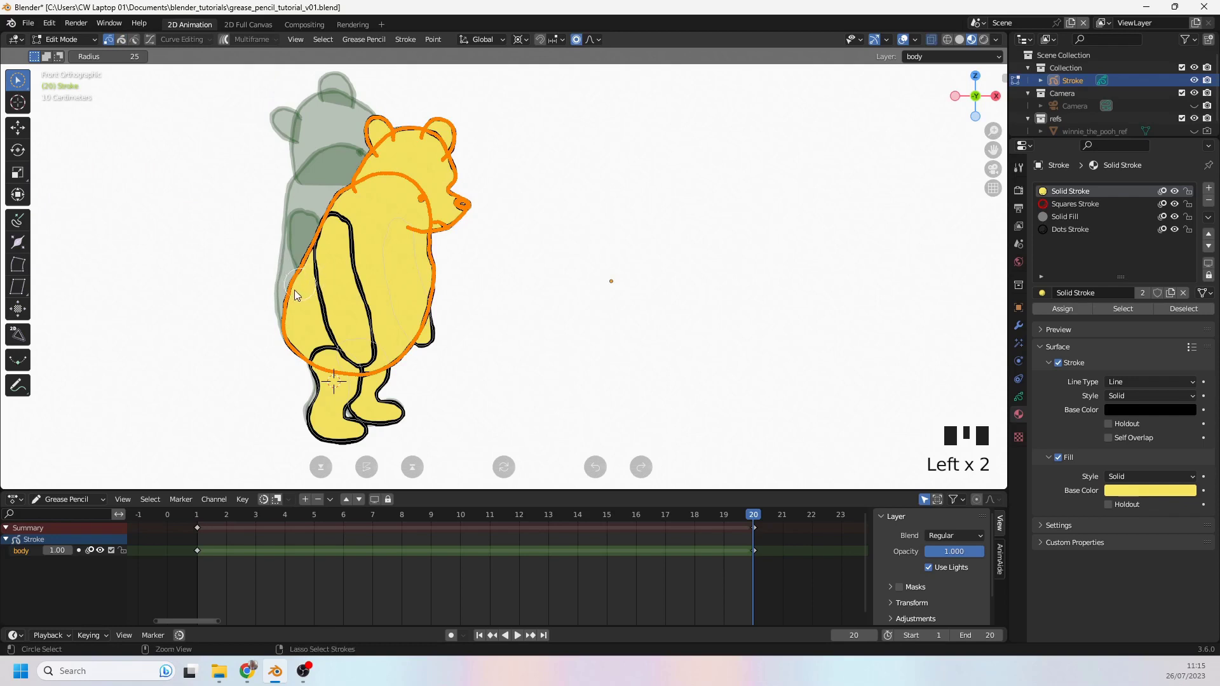
- Deselect the lower back, bottom and belly points of the body stroke, and place the 3D cursor mid-torso as the pivot
left_click_drag(292, 297, 294, 288, "ctrl")
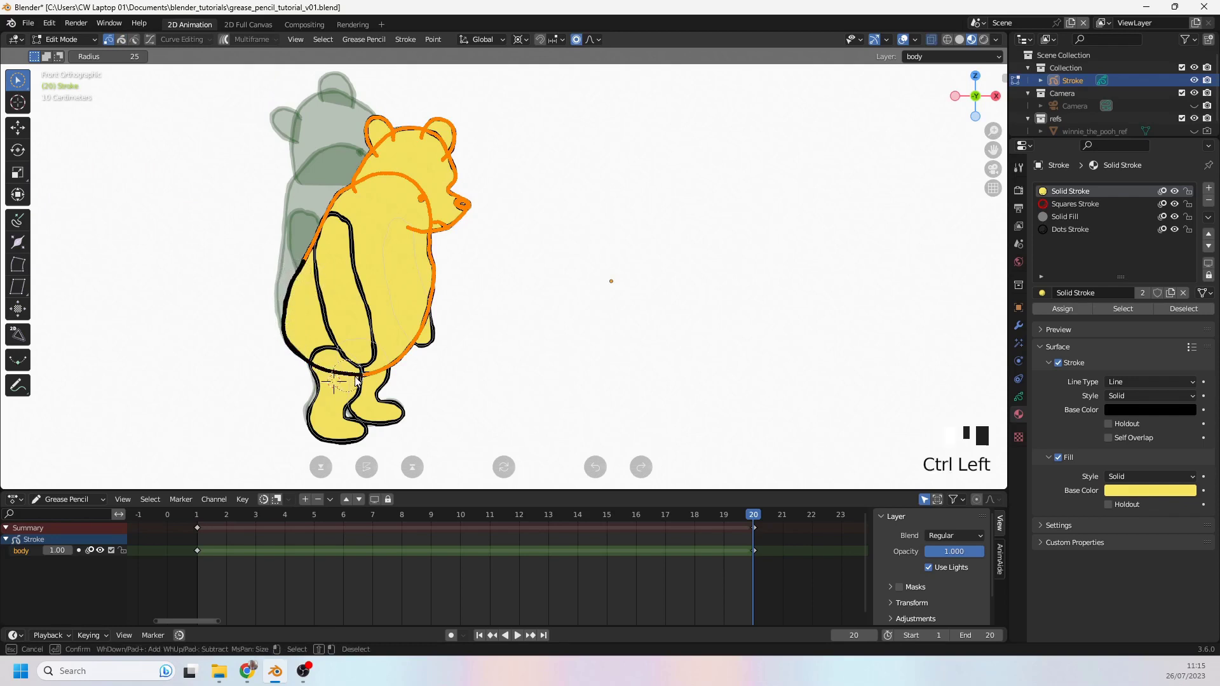
left_click_drag(416, 330, 396, 350, "ctrl")
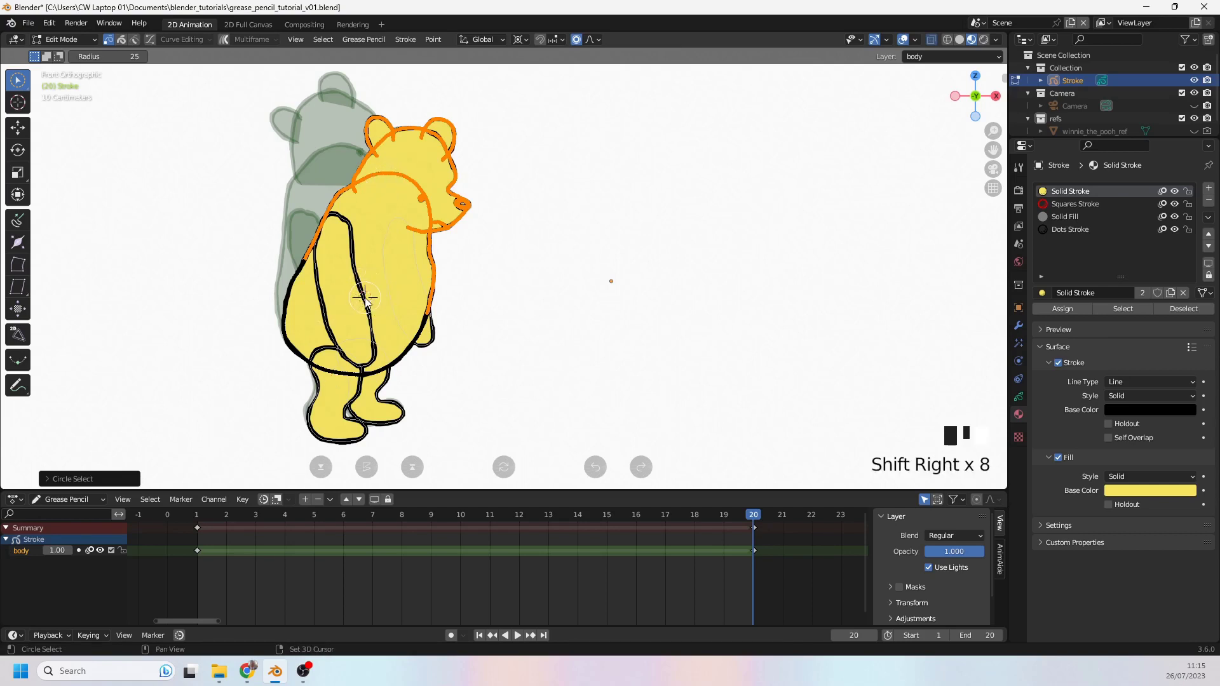
key("r")
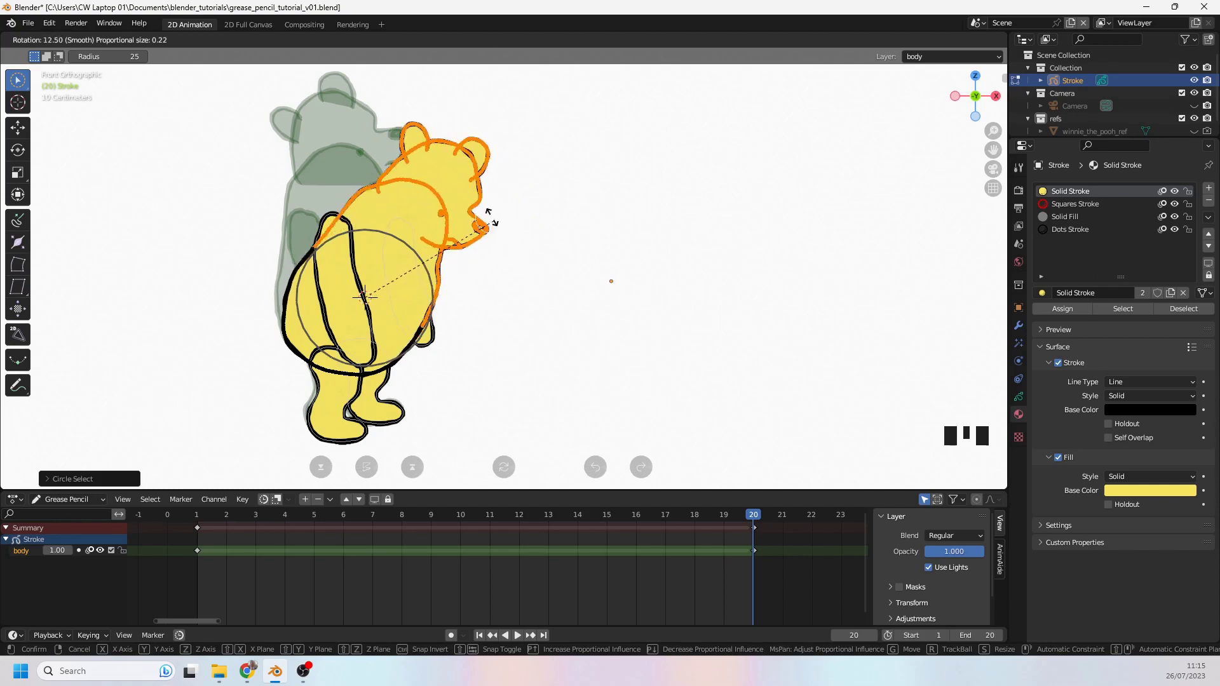
right_click(459, 280)
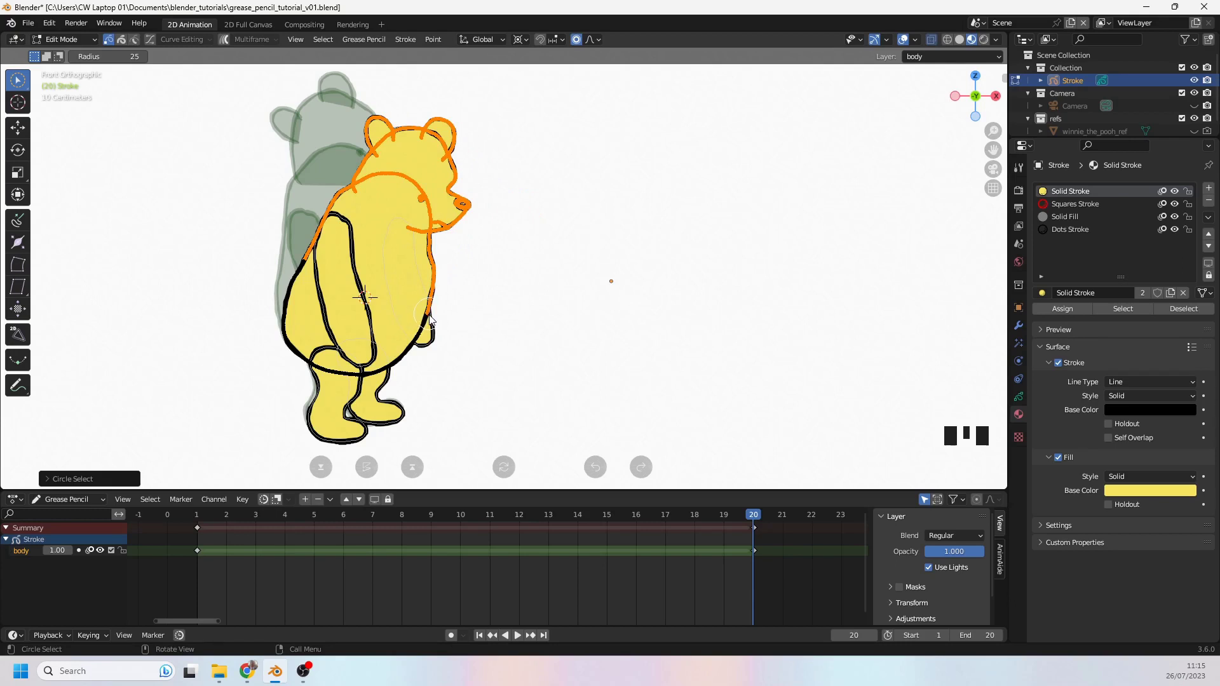
left_click_drag(429, 323, 442, 308, "ctrl")
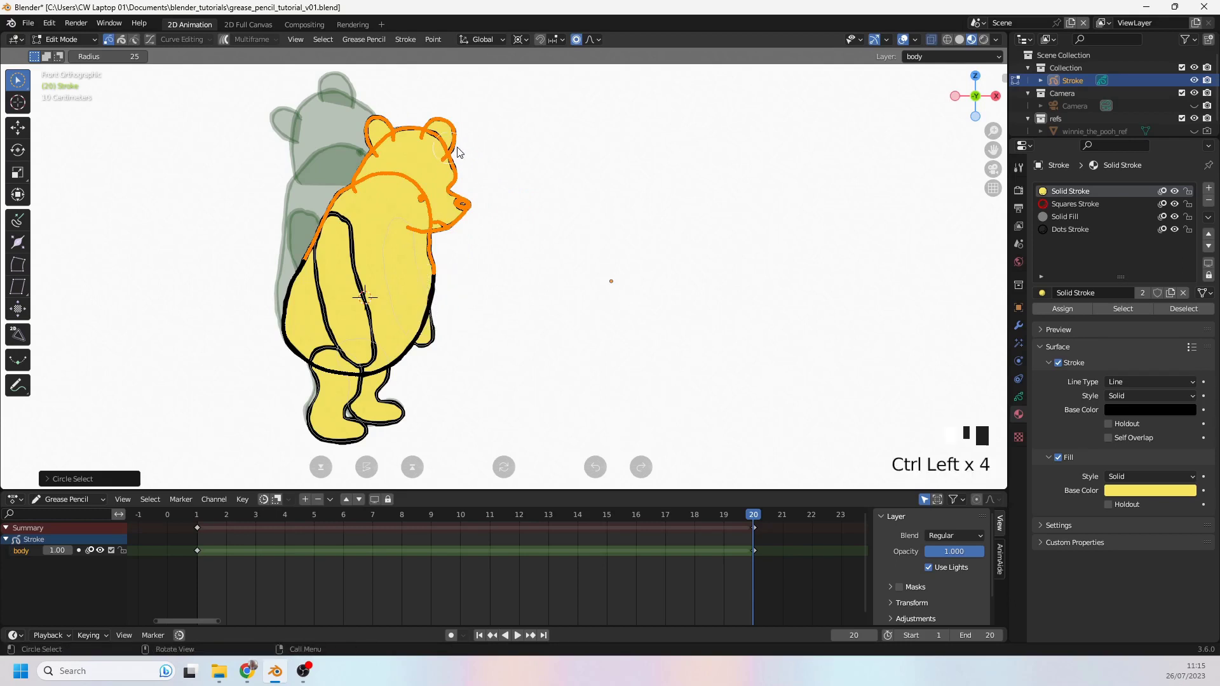
- Rotate the upper body and head forward about 56 degrees with proportional editing at a size of 0.29
key("r")
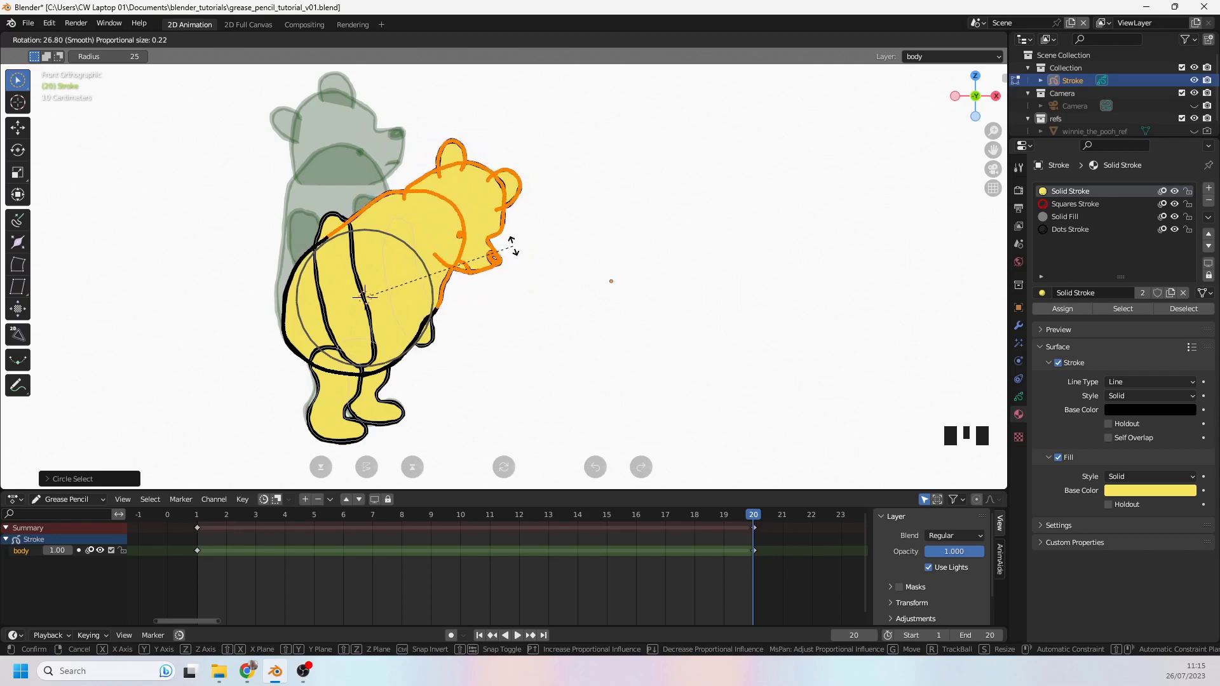
scroll(511, 243, "down", 8)
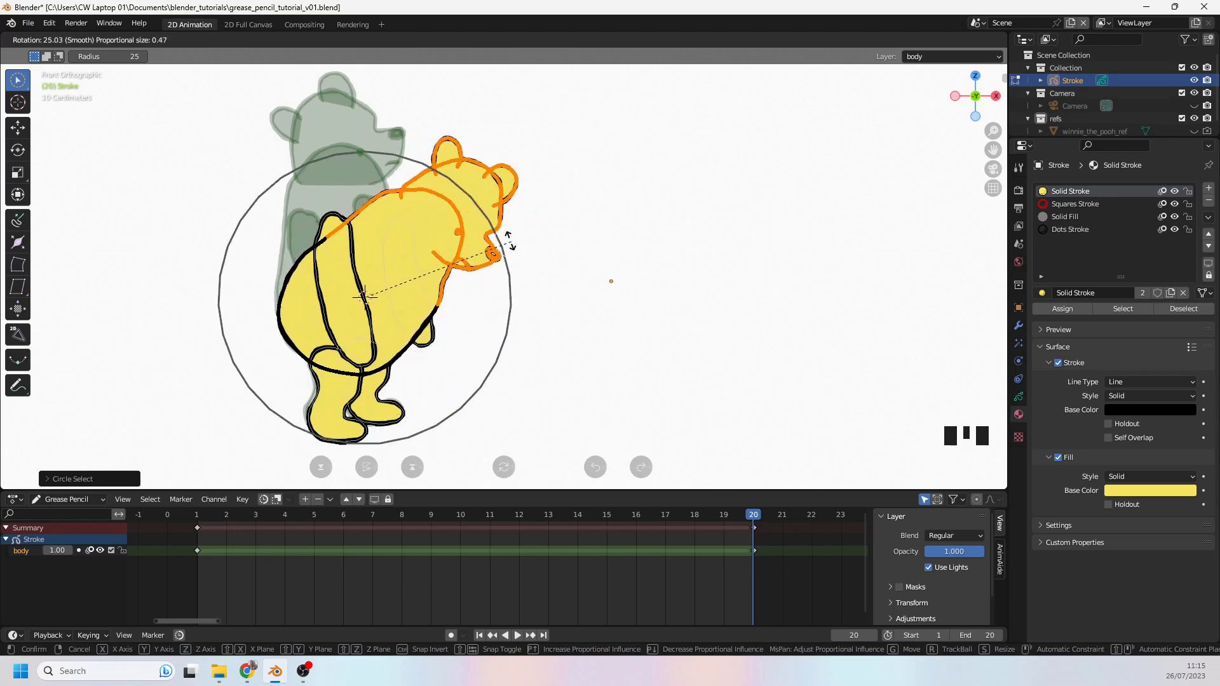
scroll(501, 284, "up", 7)
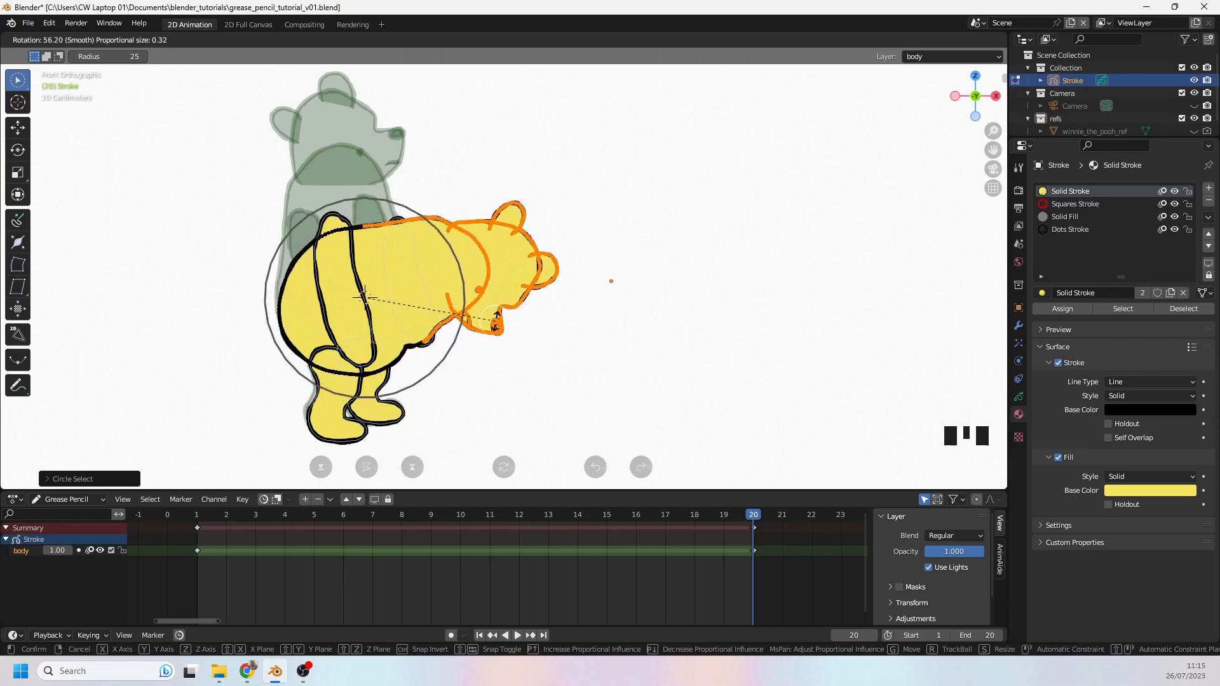
scroll(497, 314, "up", 1)
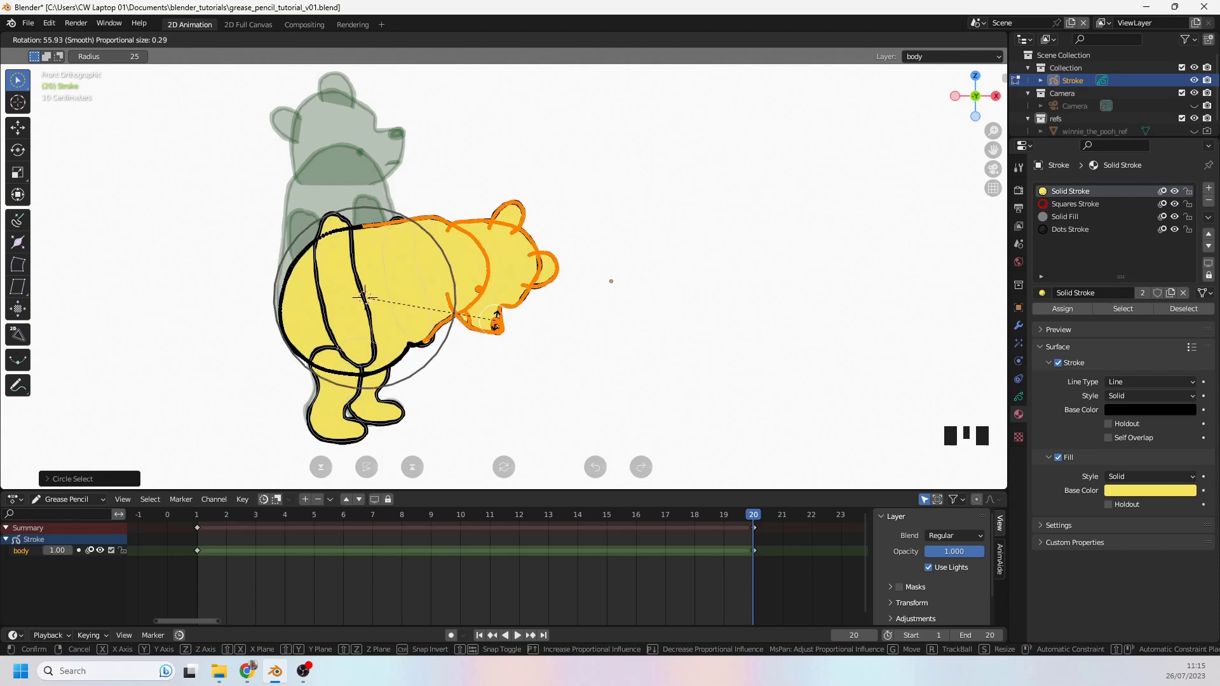
left_click(497, 326)
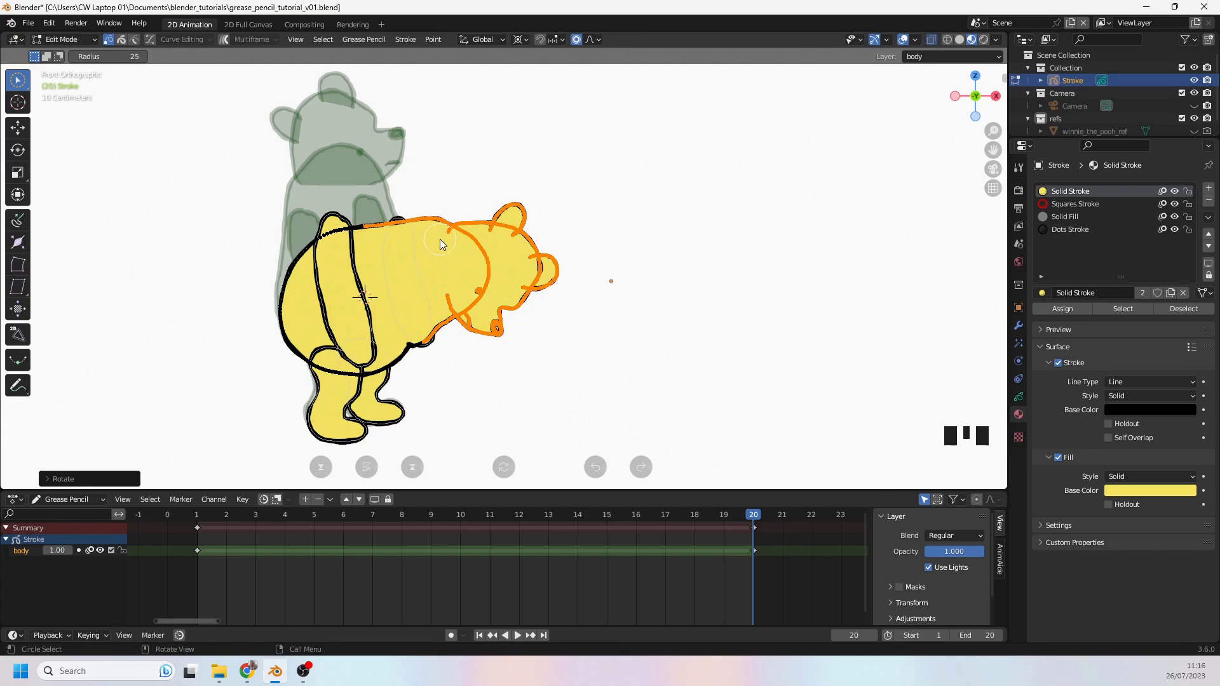
- Select the entire body stroke with the head and rotate it all back to a gentler forward lean
key("l")
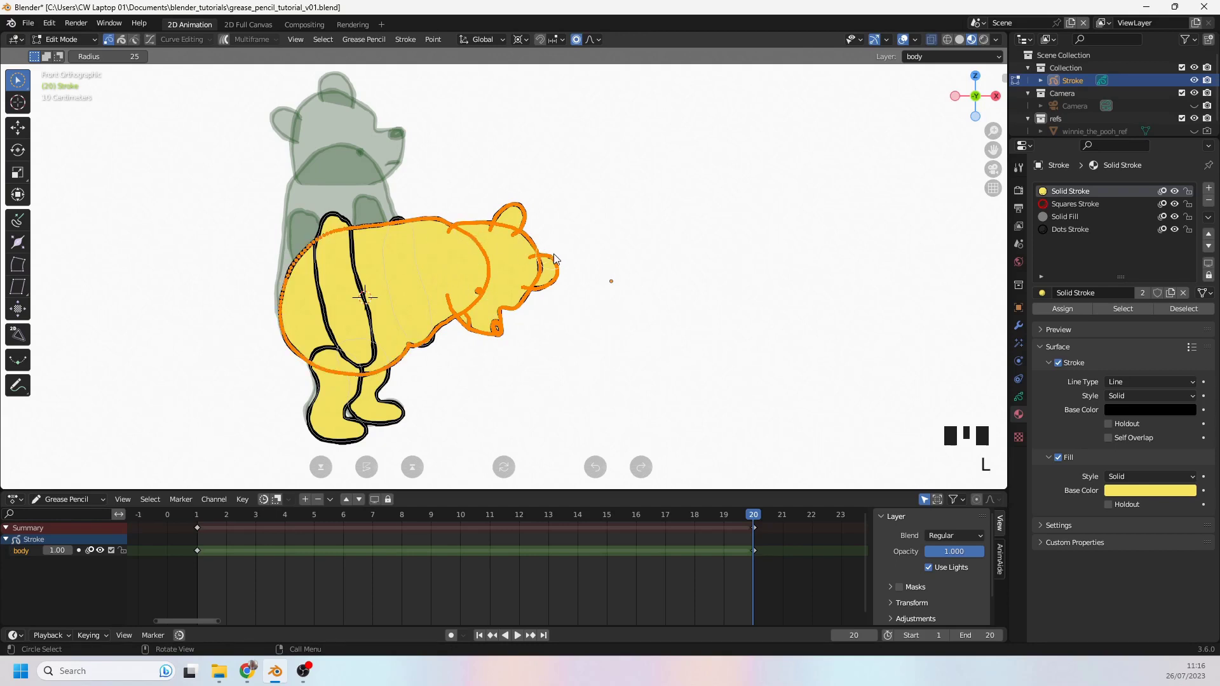
key("r")
left_click(472, 169)
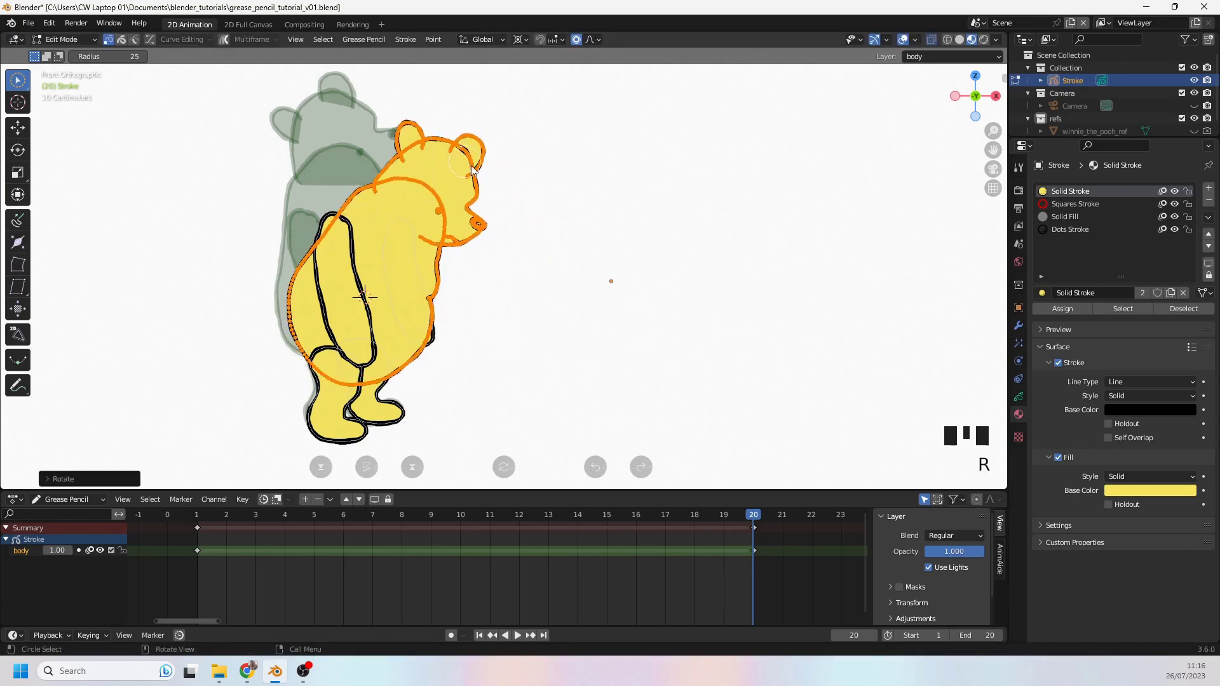
scroll(472, 169, "down", 2, "alt")
scroll(477, 177, "up", 1, "alt")
scroll(482, 193, "down", 1, "alt")
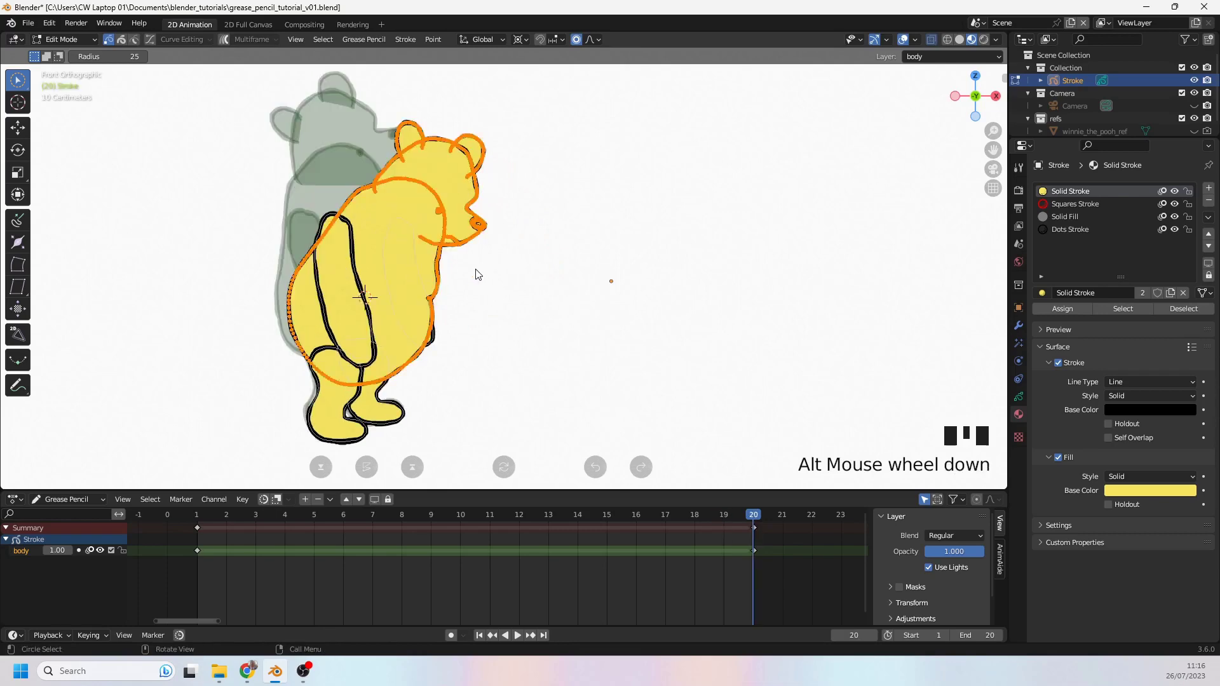
- Move the whole body and head slightly up and back over the legs, comparing the pose with the previous frame
key("g")
left_click(462, 254)
scroll(461, 255, "up", 1, "alt")
scroll(462, 255, "down", 1, "alt")
scroll(464, 259, "up", 1, "alt")
scroll(463, 259, "down", 1, "alt")
scroll(464, 260, "up", 1, "alt")
scroll(464, 260, "down", 1, "alt")
scroll(465, 261, "up", 1, "alt")
scroll(465, 261, "down", 1, "alt")
scroll(464, 260, "up", 1, "alt")
scroll(463, 262, "down", 1, "alt")
- Return to Sculpt Mode and set the Grab brush radius to 128 px
left_click(68, 41)
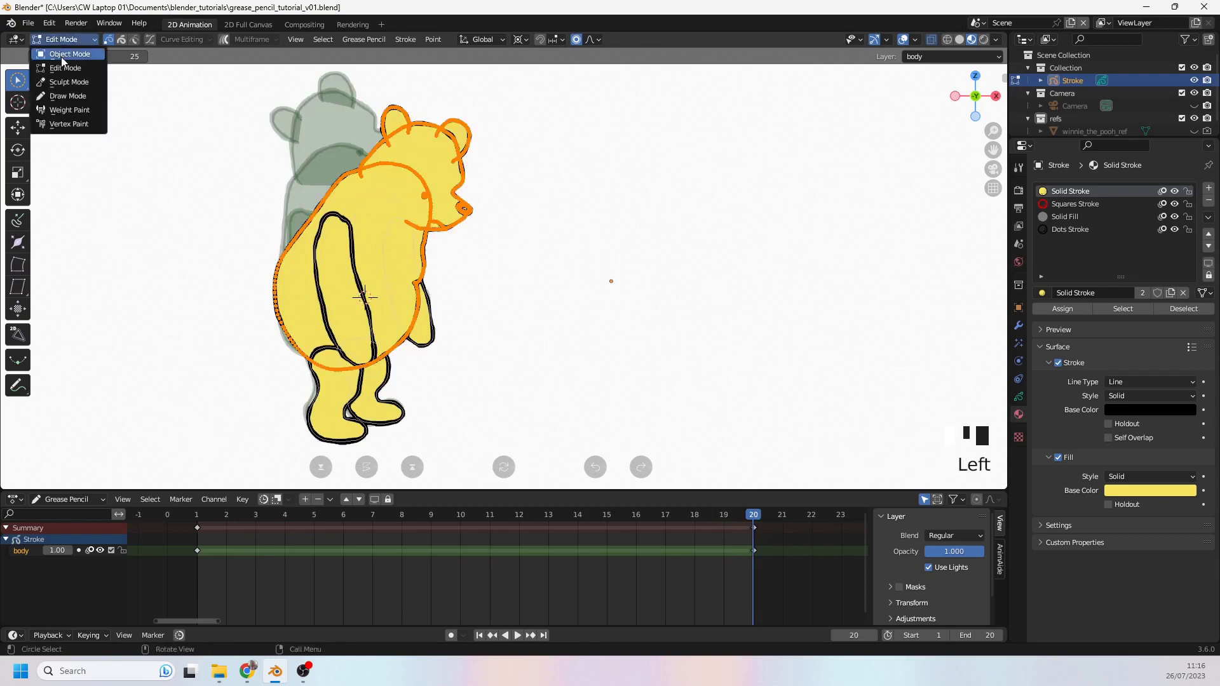
left_click(62, 75)
left_click_drag(229, 159, 248, 171)
left_click_drag(198, 253, 219, 267)
mouse_move(207, 270)
left_mouse_down()
mouse_move(230, 271)
mouse_move(254, 337)
mouse_move(272, 322)
left_mouse_up()
scroll(233, 270, "down", 1, "alt")
key("f")
left_click(240, 314)
- Compare the leaning pose with the previous frame and set the Grab brush strength to 0.273
scroll(239, 314, "up", 1, "alt")
scroll(240, 314, "down", 1, "alt")
scroll(239, 314, "up", 2, "alt")
scroll(239, 314, "down", 1, "alt")
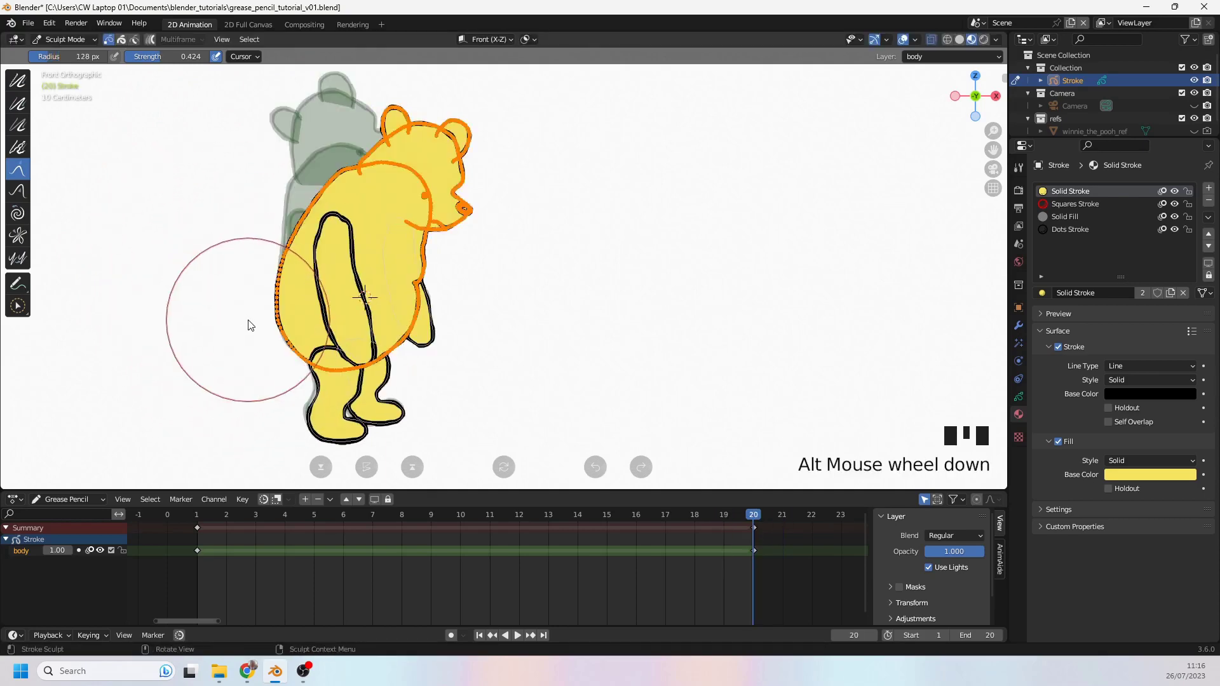
key("shift+f")
left_click(235, 318)
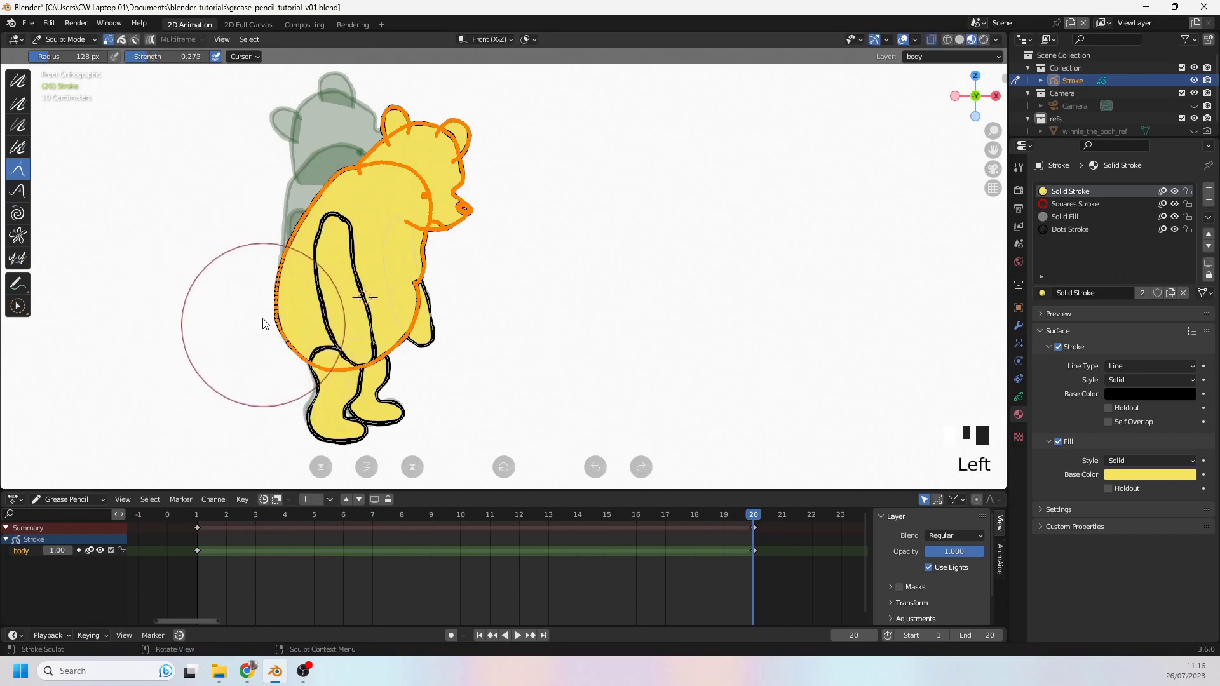
- Round out the bear's hunched upper back and touch up the head contour with the Grab brush
scroll(267, 267, "up", 1, "alt")
scroll(267, 267, "down", 1, "alt")
left_click_drag(349, 191, 365, 169)
left_click_drag(351, 168, 364, 132)
left_click(386, 125)
left_click(429, 184)
left_click(483, 200)
left_click(468, 245)
- Flip between frame 20 and the preceding frame to examine how the leaning pose follows the upright one
scroll(472, 256, "up", 1, "alt")
scroll(476, 263, "down", 1, "alt")
scroll(479, 270, "up", 1, "alt")
scroll(502, 275, "down", 1, "alt")
scroll(520, 284, "down", 3)
scroll(508, 289, "up", 3)
scroll(501, 280, "up", 1, "alt")
scroll(500, 280, "down", 1, "alt")
scroll(502, 283, "up", 1, "alt")
scroll(504, 284, "down", 1, "alt")
scroll(503, 283, "up", 1, "alt")
scroll(502, 284, "down", 1, "alt")
- Switch to Edit Mode and move the head strokes down and slightly forward on frame 20
left_click(108, 39)
left_click(64, 39)
left_click(63, 66)
left_click(122, 39)
left_click(322, 214, "ctrl")
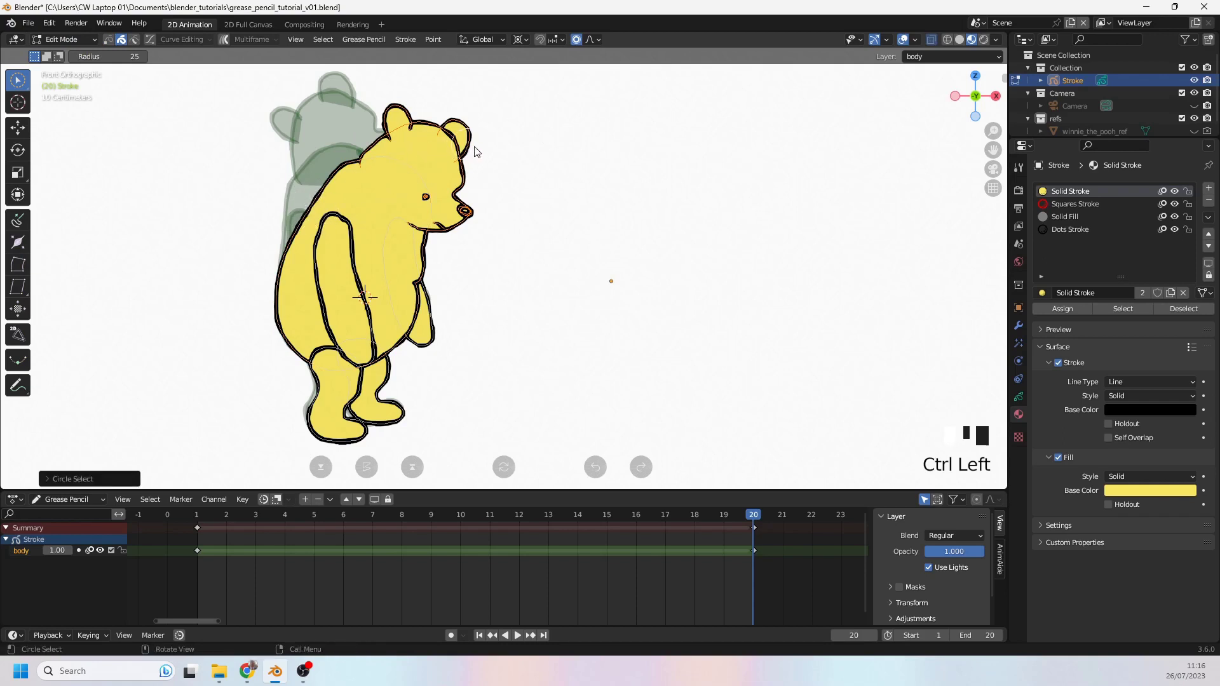
scroll(486, 157, "up", 1, "alt")
scroll(485, 155, "down", 1, "alt")
key("g")
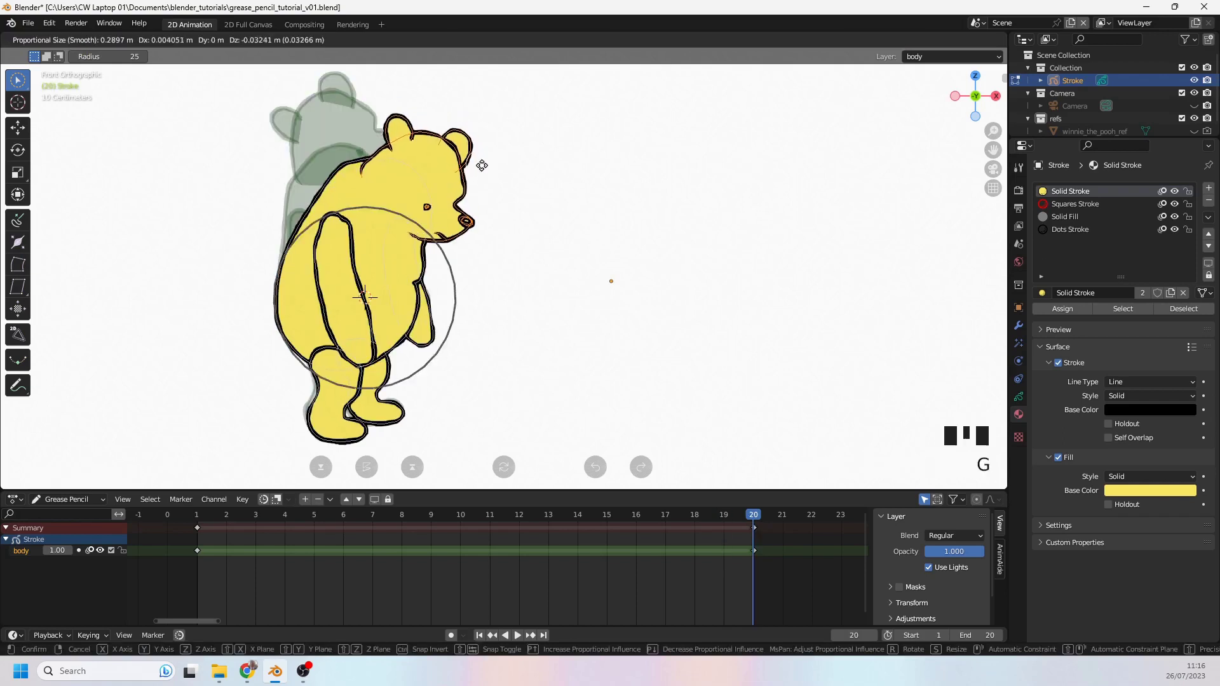
left_click(490, 176)
scroll(493, 176, "up", 1, "alt")
scroll(494, 176, "down", 1, "alt")
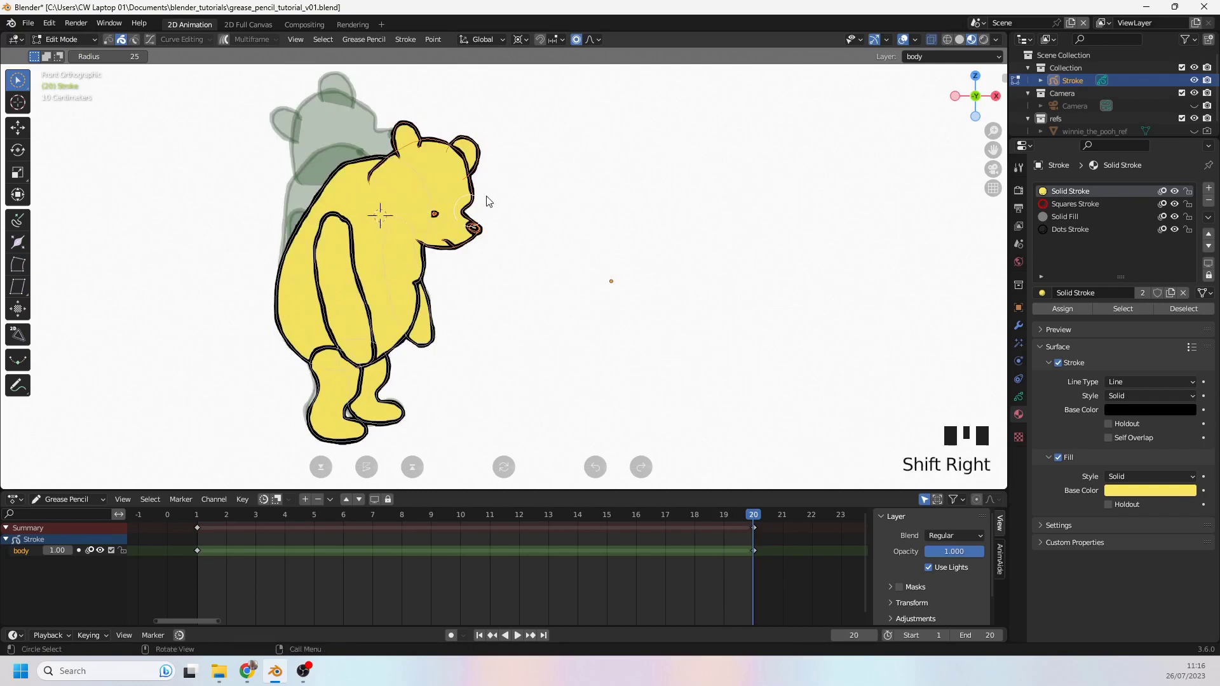
- Rotate the head slightly forward around the 3D cursor at the shoulder, and shift it up and forward
key("r")
left_click(567, 213)
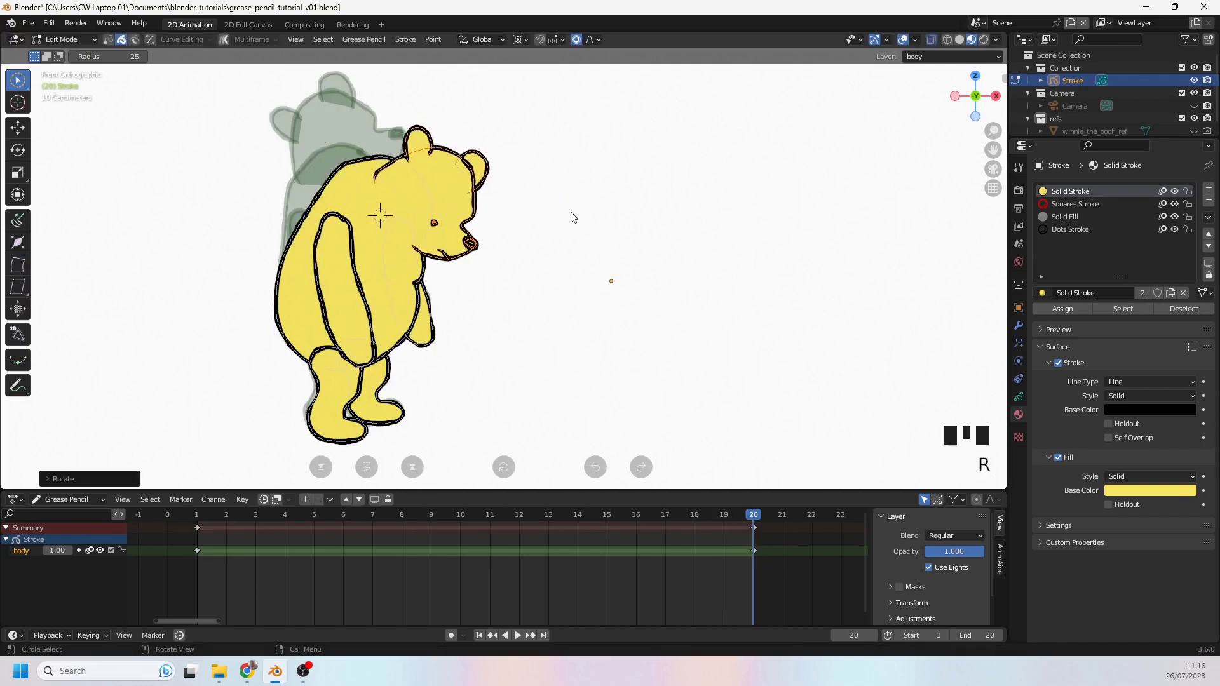
key("g")
left_click(563, 207)
- Compare frames 19 and 20 repeatedly to examine the head position, arms and legs in the lean
scroll(564, 210, "up", 1, "alt")
scroll(563, 212, "down", 1, "alt")
scroll(563, 216, "up", 1, "alt")
scroll(564, 216, "down", 1, "alt")
scroll(564, 216, "up", 1, "alt")
scroll(563, 216, "down", 1, "alt")
scroll(564, 220, "up", 1, "alt")
scroll(564, 221, "down", 1, "alt")
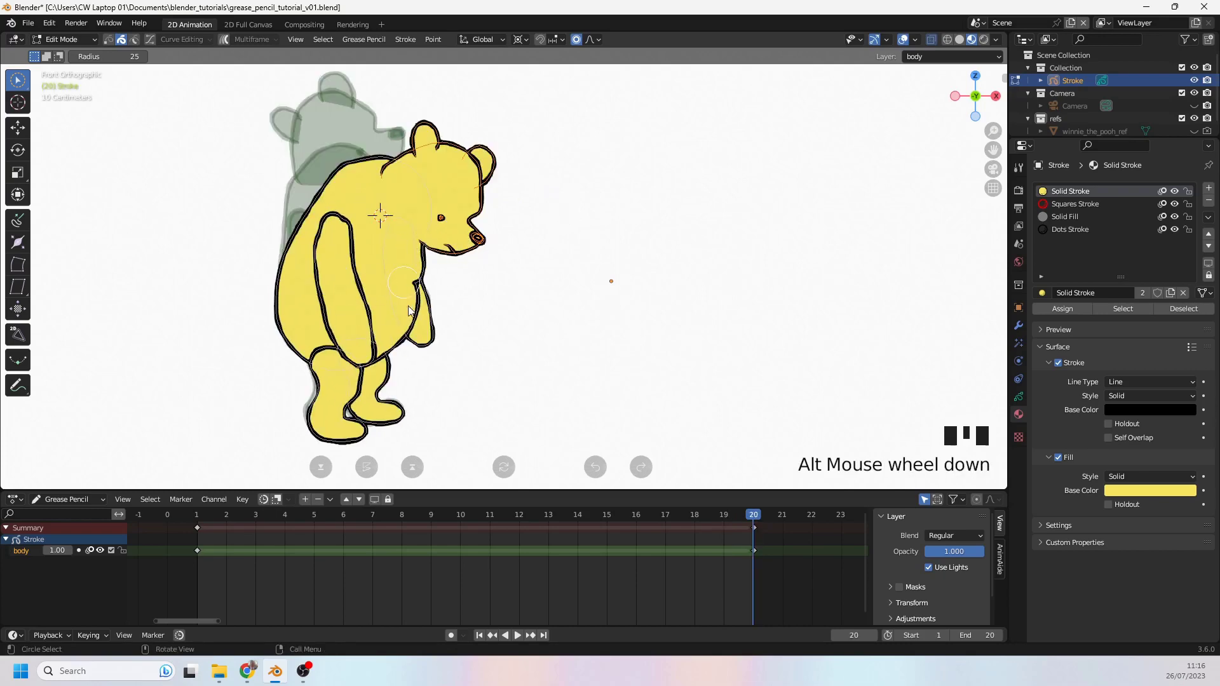
scroll(483, 318, "down", 2)
scroll(463, 297, "up", 3)
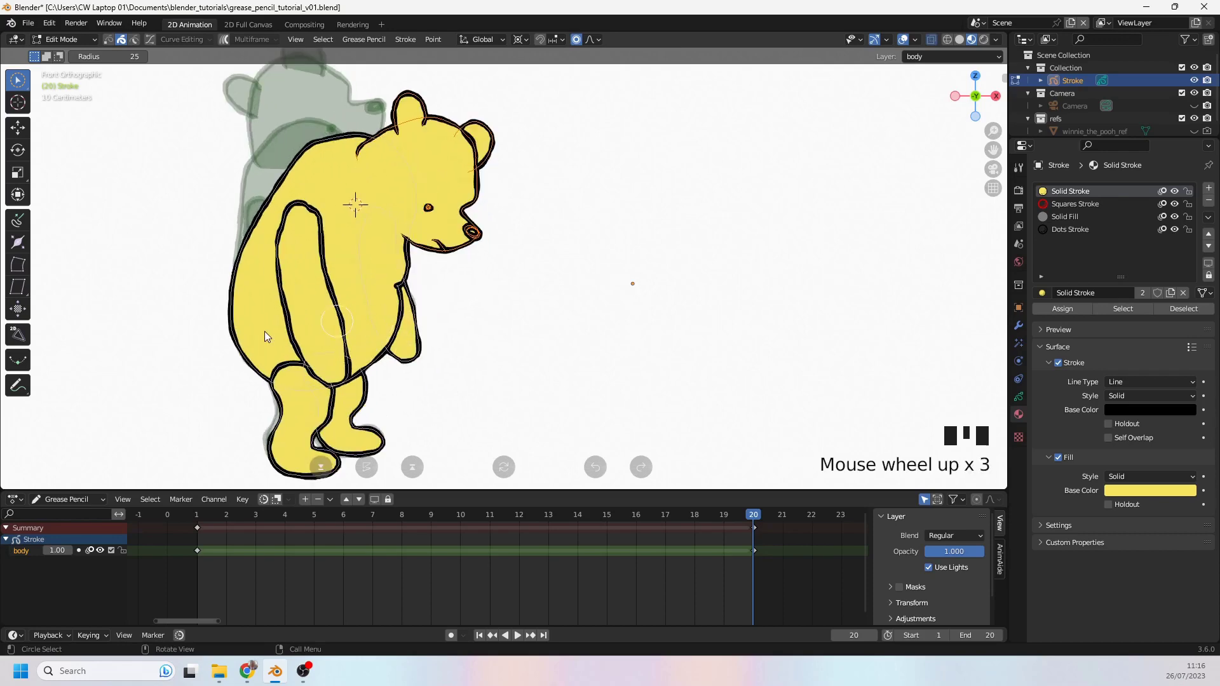
scroll(346, 323, "up", 1, "alt")
scroll(347, 327, "down", 1, "alt")
scroll(381, 311, "up", 1, "alt")
scroll(383, 312, "down", 1, "alt")
scroll(311, 289, "up", 1, "alt")
scroll(327, 296, "down", 1, "alt")
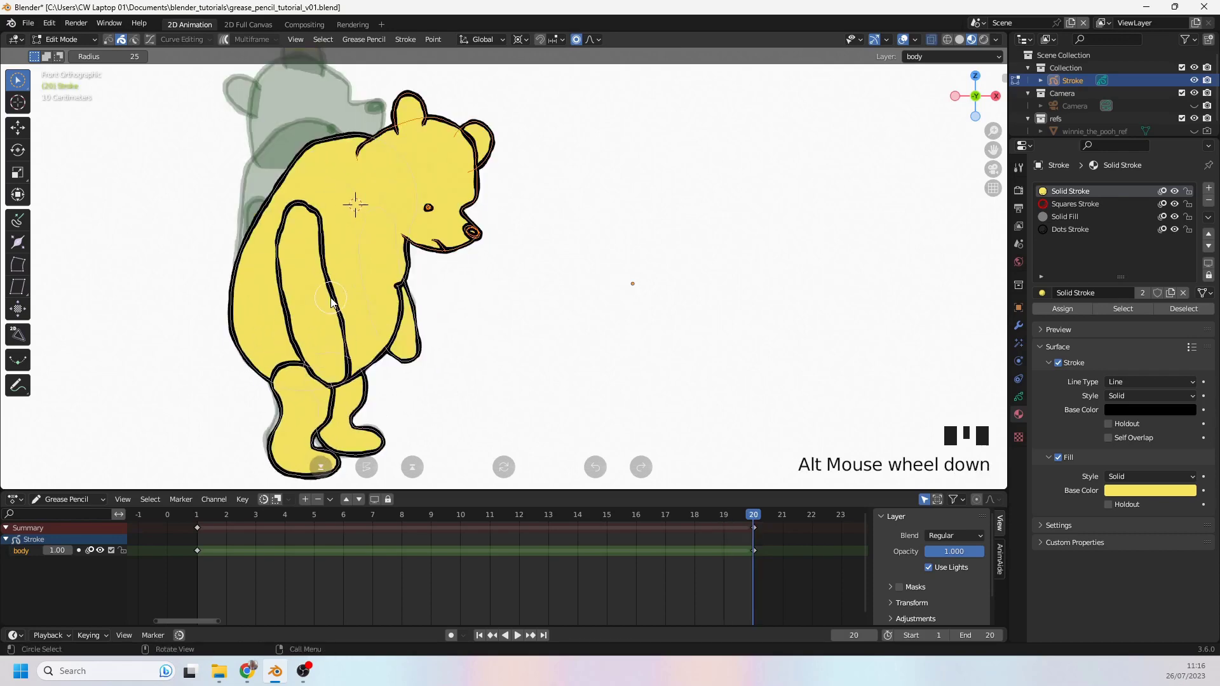
scroll(345, 339, "down", 1)
scroll(390, 389, "up", 1, "alt")
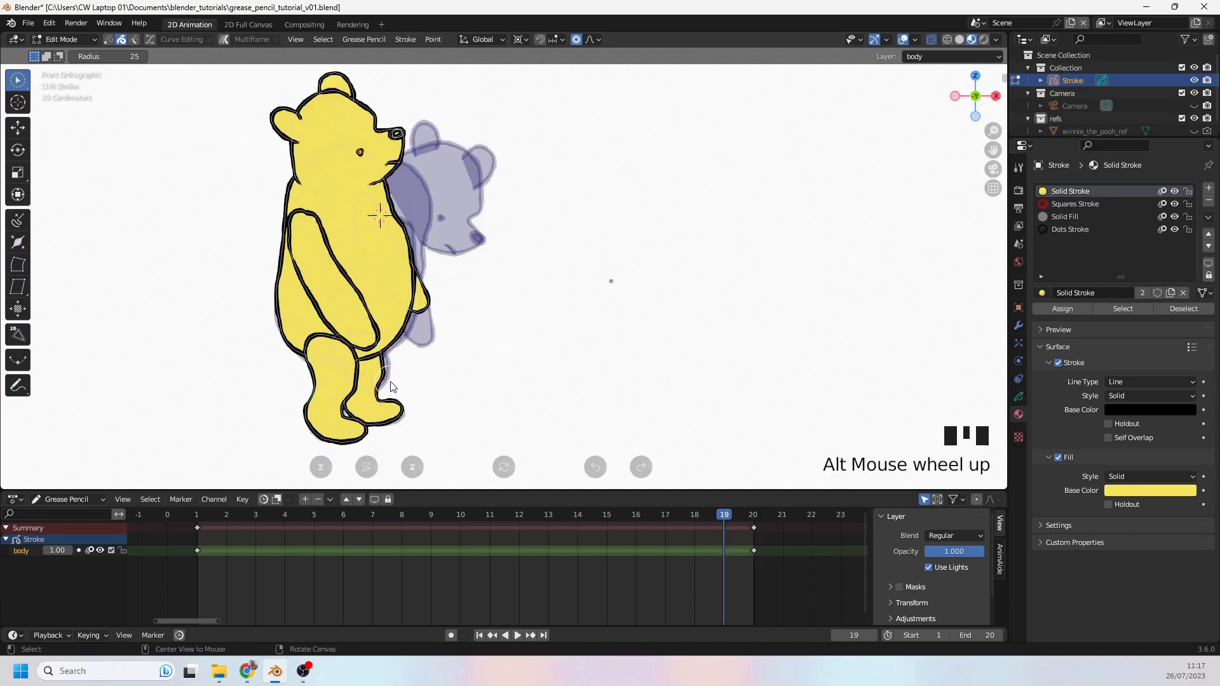
scroll(391, 378, "down", 1, "alt")
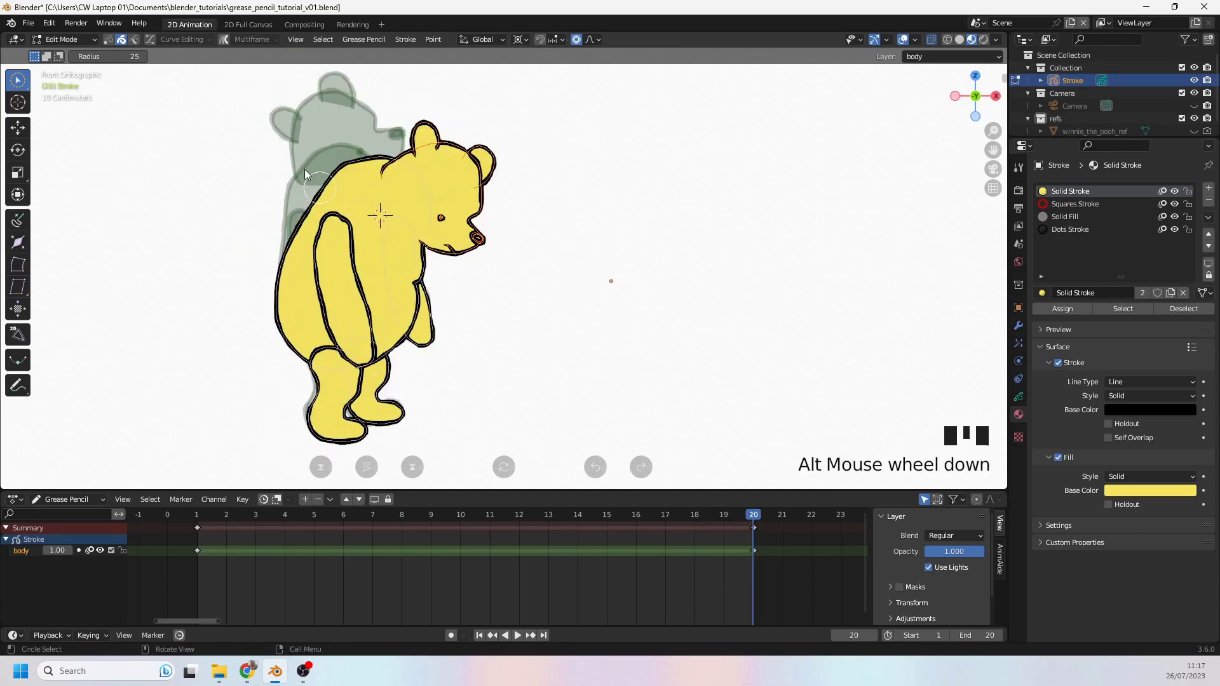
- Select the body and both arms along with the head, and move them all slightly backward over the legs
left_click(354, 163)
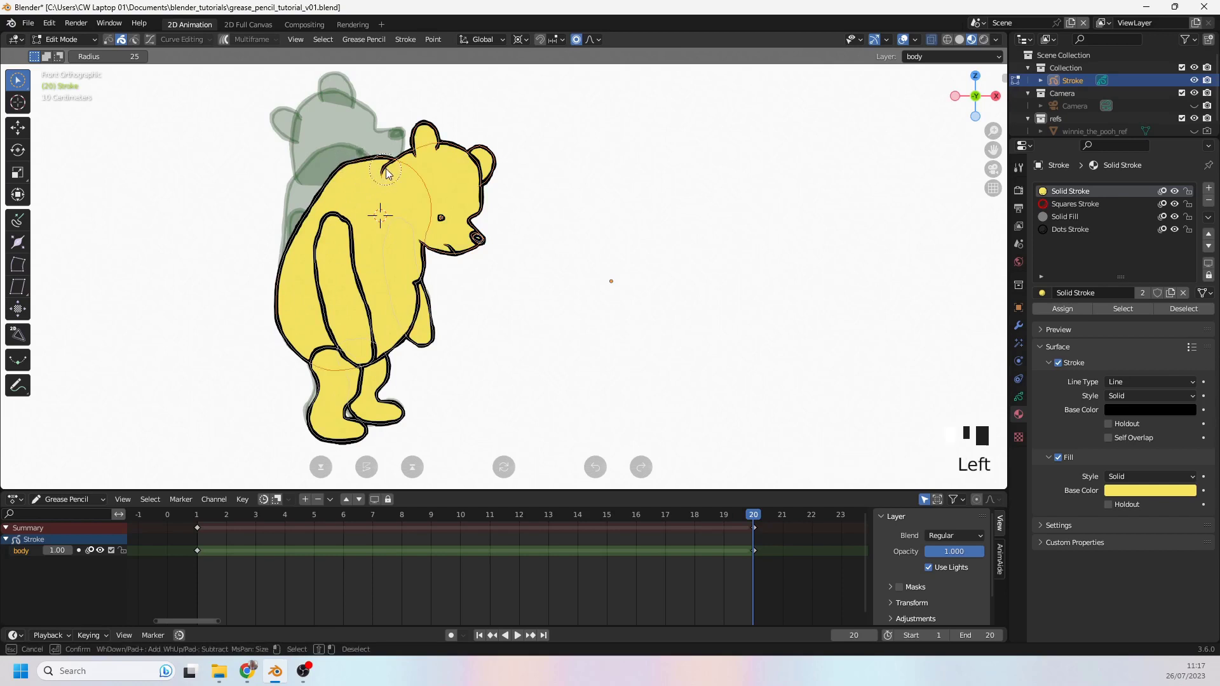
key("ctrl+z")
left_click(351, 171, "shift")
left_click(333, 229, "shift")
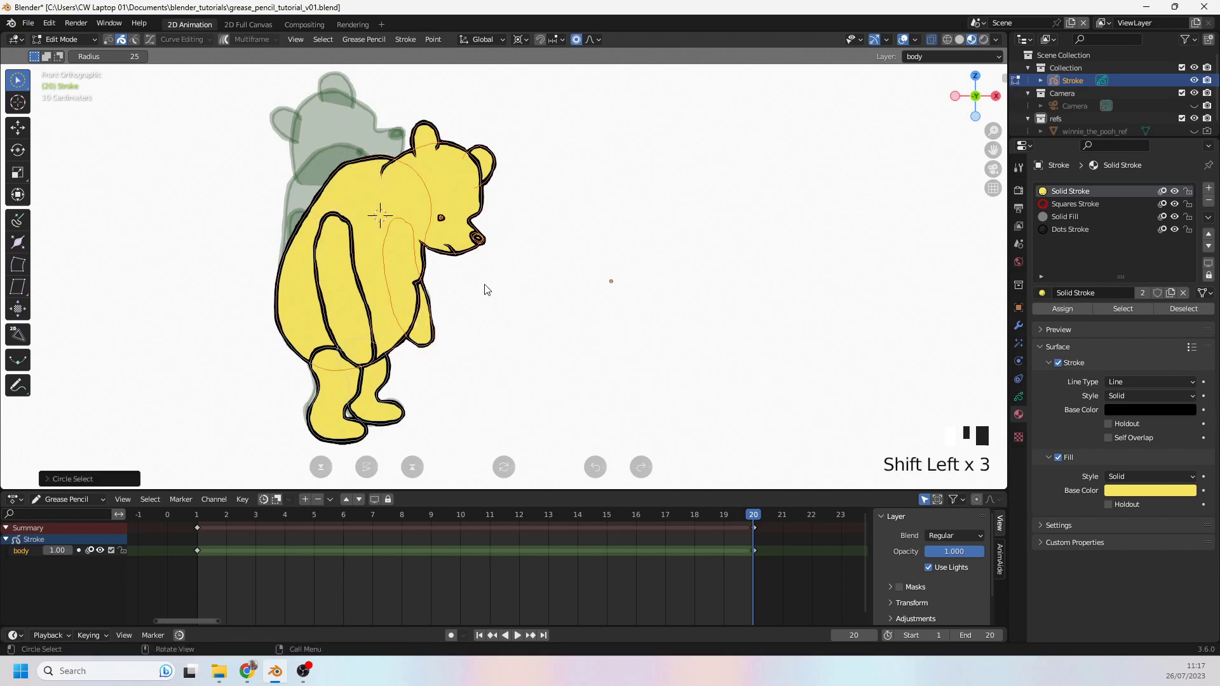
key("g")
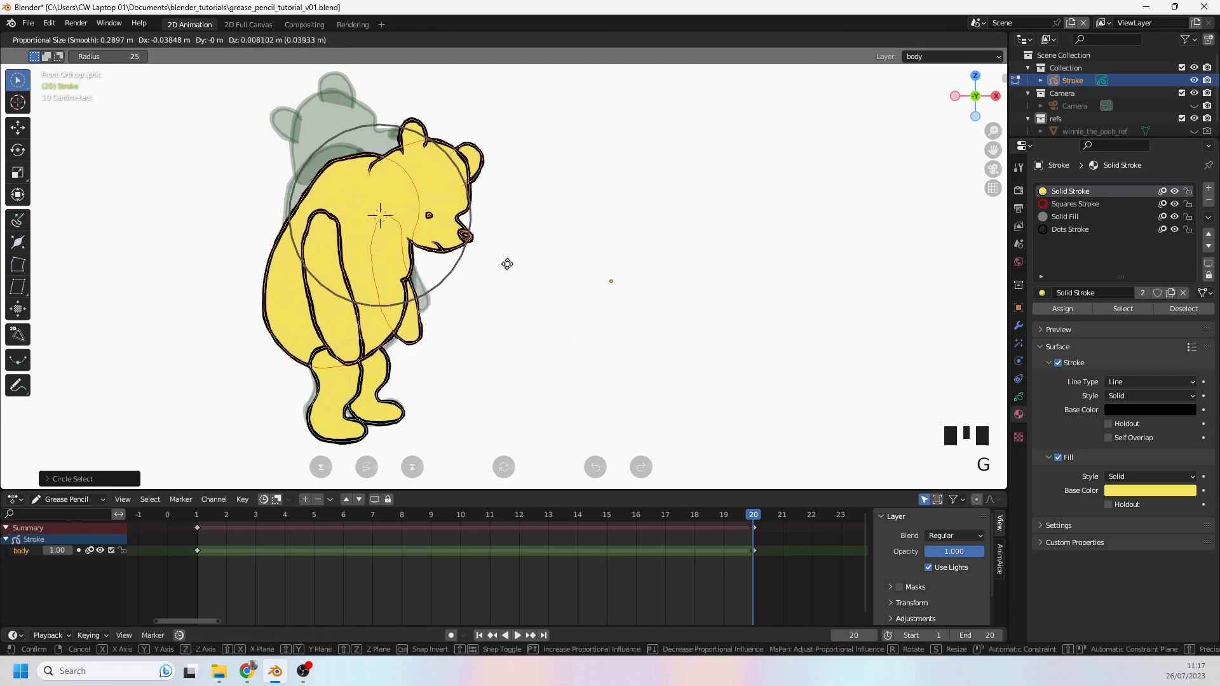
left_click(507, 273)
scroll(507, 274, "up", 1, "alt")
scroll(507, 274, "down", 1, "alt")
scroll(508, 273, "up", 1, "alt")
scroll(508, 275, "down", 1, "alt")
scroll(508, 270, "up", 1, "alt")
scroll(507, 270, "down", 1, "alt")
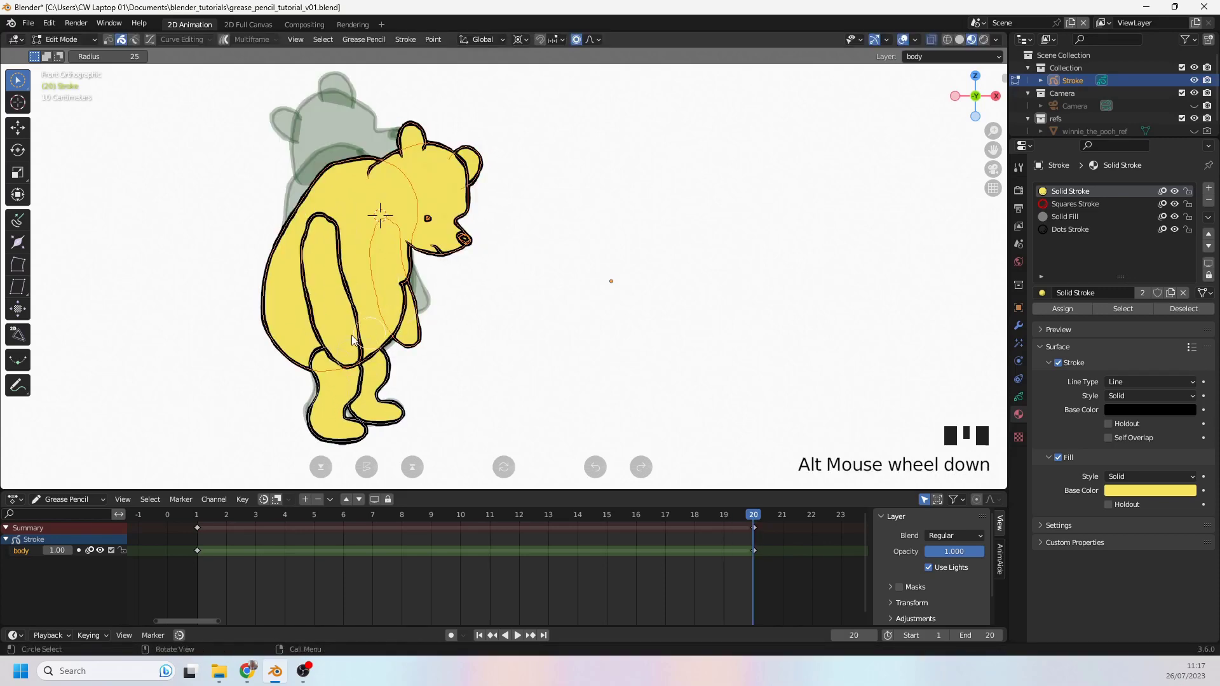
- Rotate the selected upper body a little further forward around the 3D cursor at the hip
key("r")
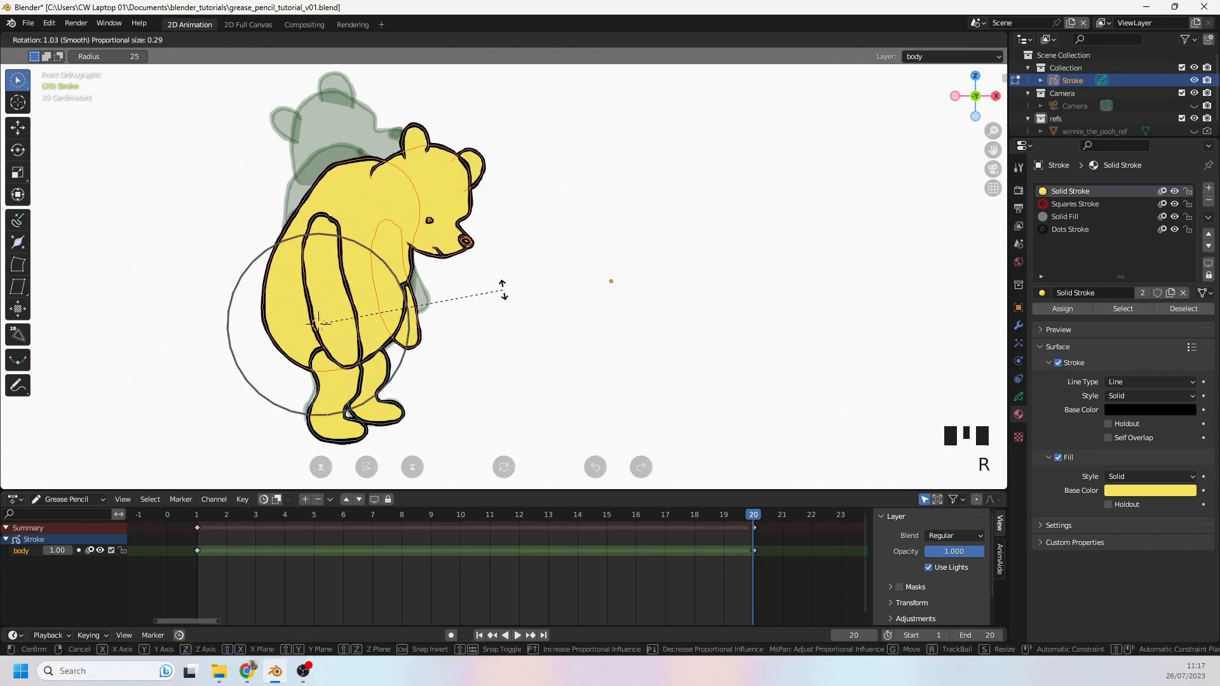
left_click(508, 305)
scroll(509, 305, "up", 1, "alt")
scroll(509, 306, "down", 1, "alt")
scroll(507, 307, "up", 1, "alt")
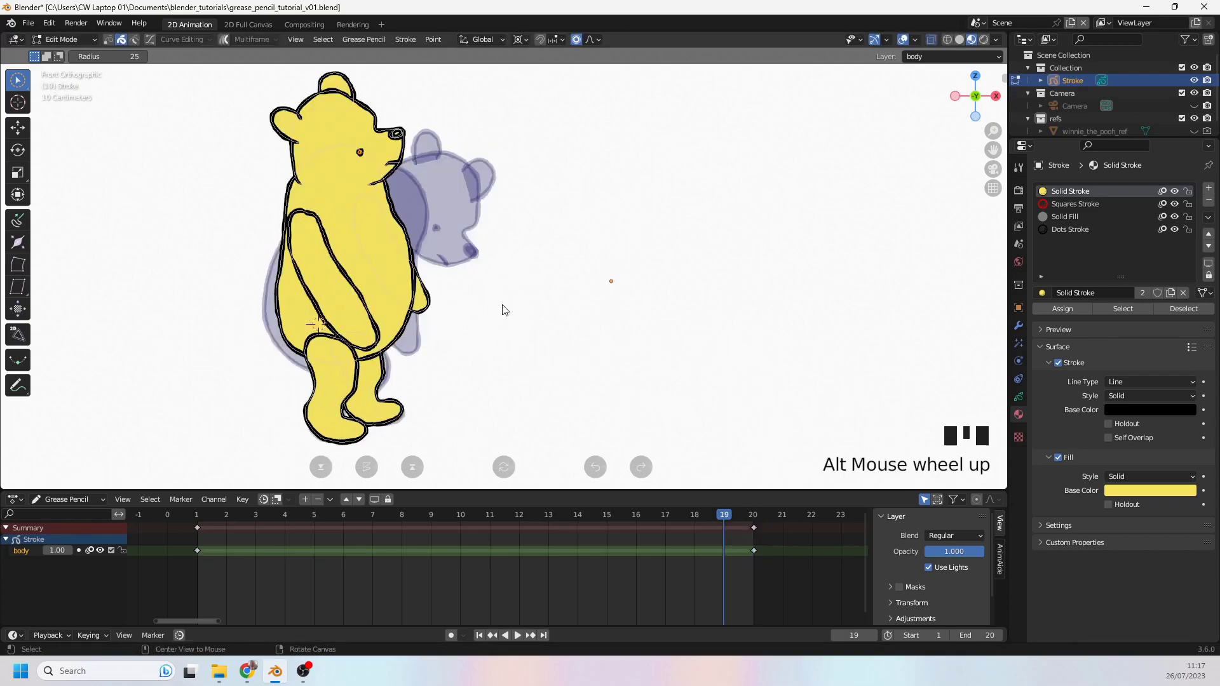
scroll(502, 308, "down", 1, "alt")
scroll(498, 313, "up", 1, "alt")
scroll(482, 318, "down", 1, "alt")
scroll(457, 328, "up", 1, "alt")
scroll(442, 331, "down", 1, "alt")
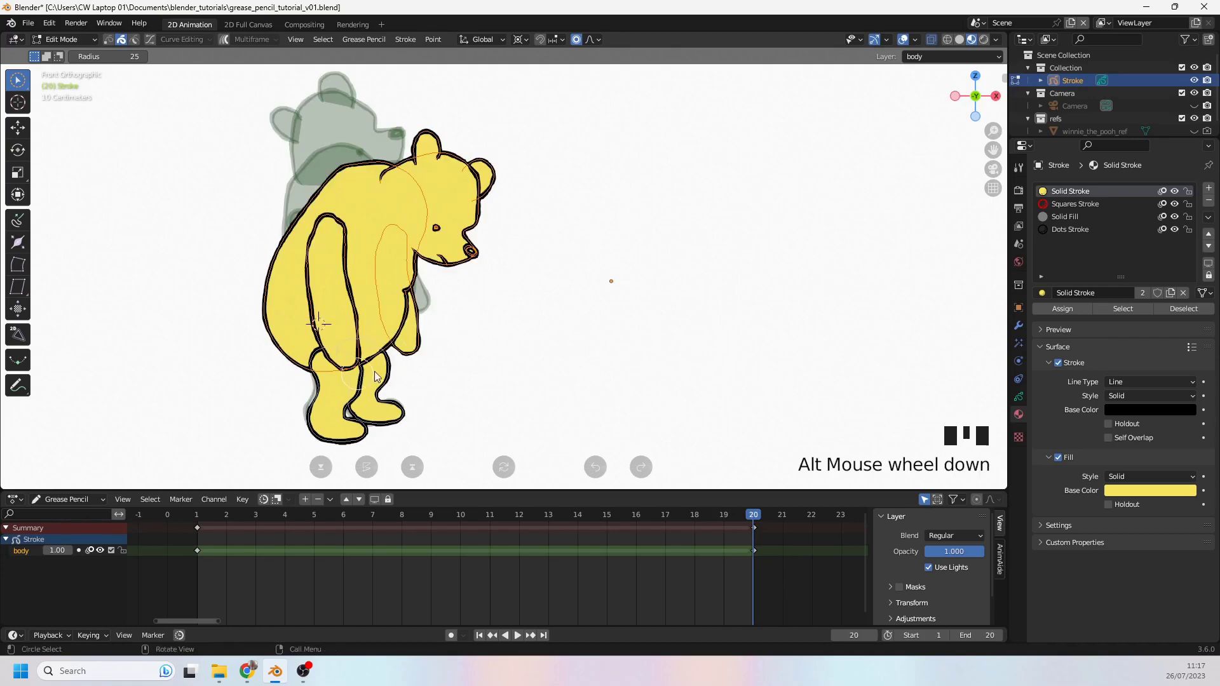
- Select the legs, return to Sculpt Mode, and pull the near thigh backward under the hips with the Grab brush
left_click(323, 394)
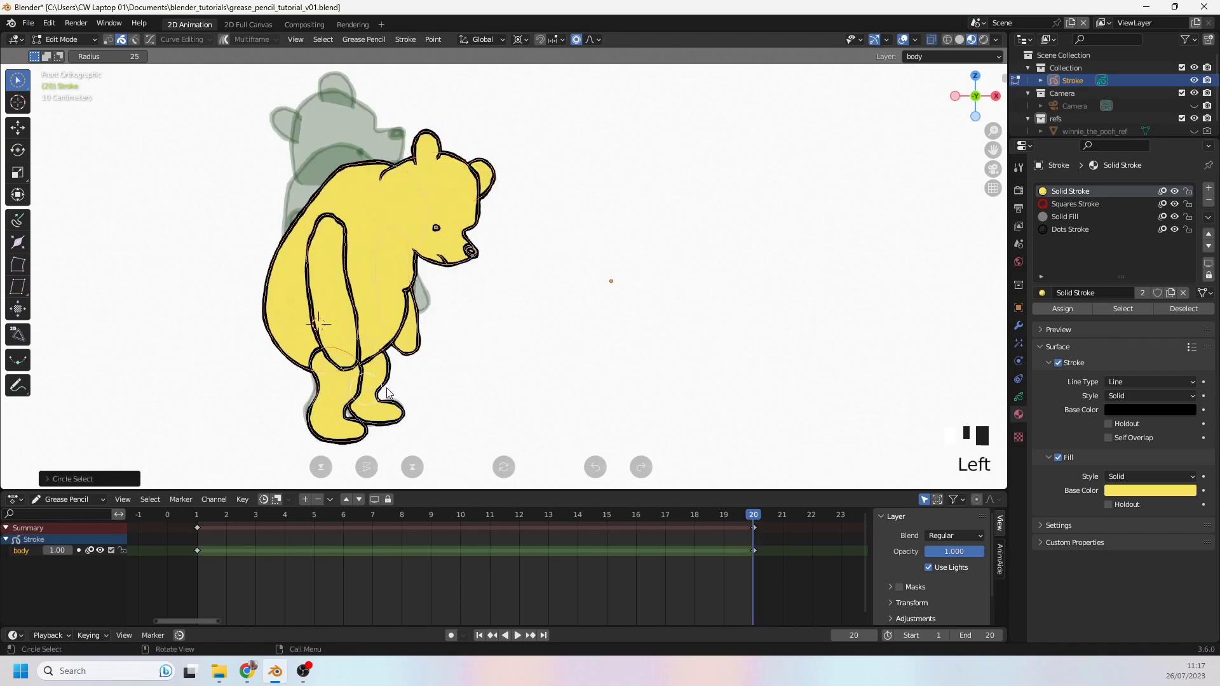
left_click(373, 366, "shift")
left_click(82, 39)
left_click(70, 82)
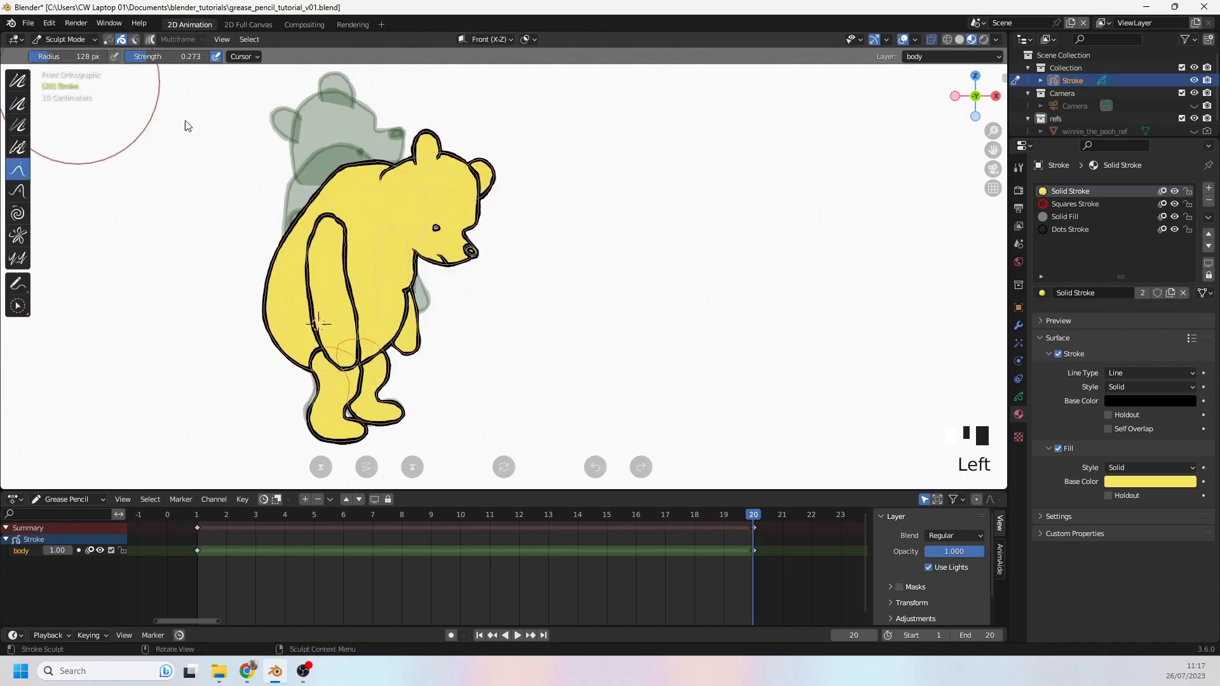
scroll(359, 165, "up", 1, "alt")
scroll(342, 313, "down", 1, "alt")
left_click_drag(334, 331, 279, 349)
left_click_drag(280, 353, 261, 362)
left_click_drag(264, 361, 327, 356)
left_click_drag(327, 356, 372, 390)
- Compare frame 20 with the previous frame to examine how the legs shift under the body
scroll(384, 404, "down", 4, "alt")
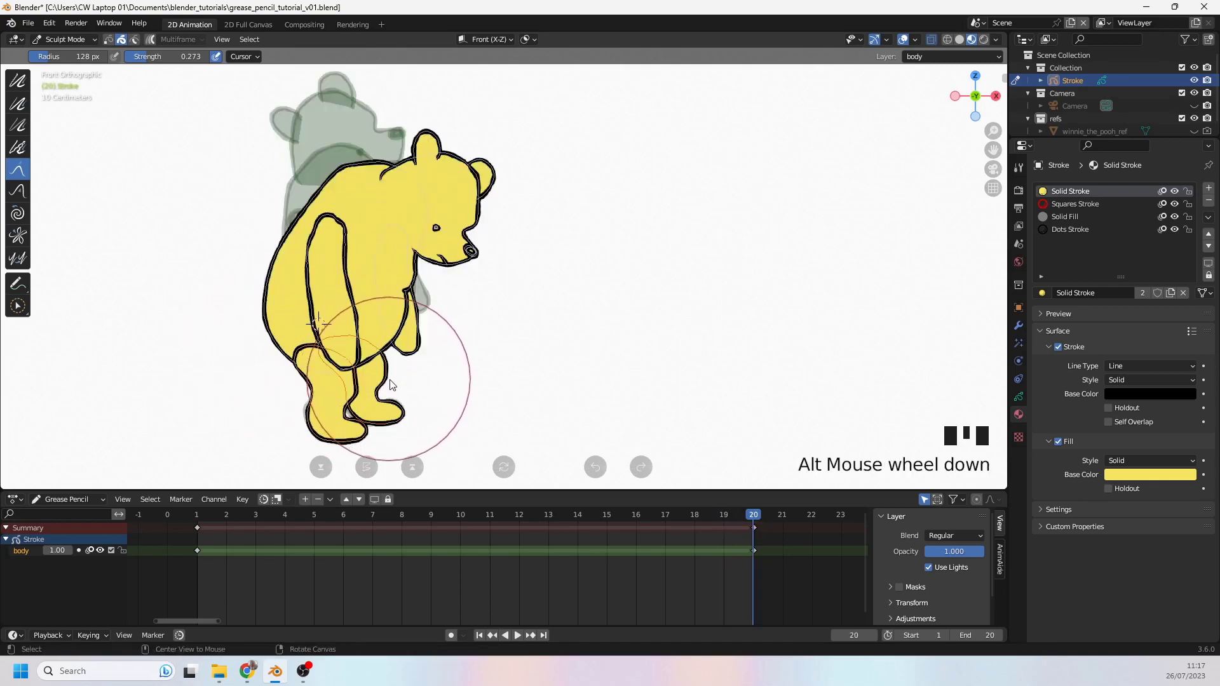
scroll(551, 323, "up", 1, "alt")
scroll(553, 324, "down", 1, "alt")
scroll(551, 324, "up", 1, "alt")
scroll(540, 327, "down", 1, "alt")
scroll(531, 331, "up", 1, "alt")
scroll(520, 336, "down", 1, "alt")
scroll(511, 340, "up", 1, "alt")
scroll(483, 359, "down", 1, "alt")
scroll(394, 394, "up", 3)
- Select only the near leg, set the Grab brush radius to 46 px, and nudge the leg's front edge forward
middle_click_drag(390, 397, 466, 331, "shift")
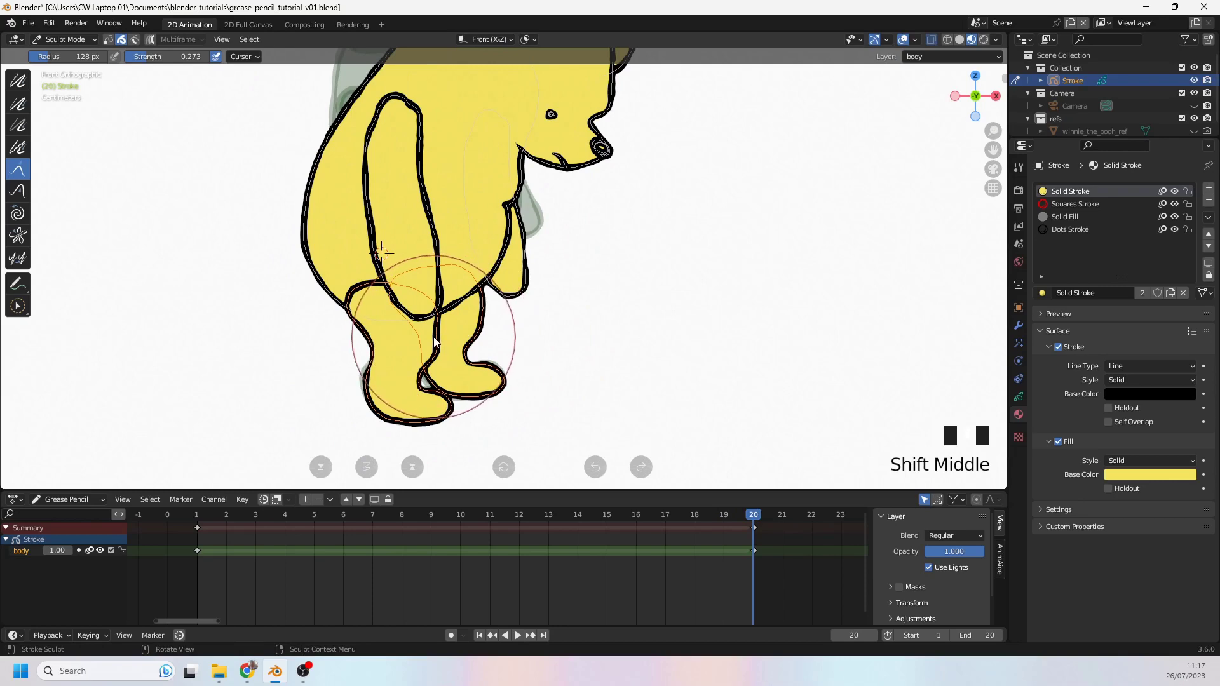
key("v")
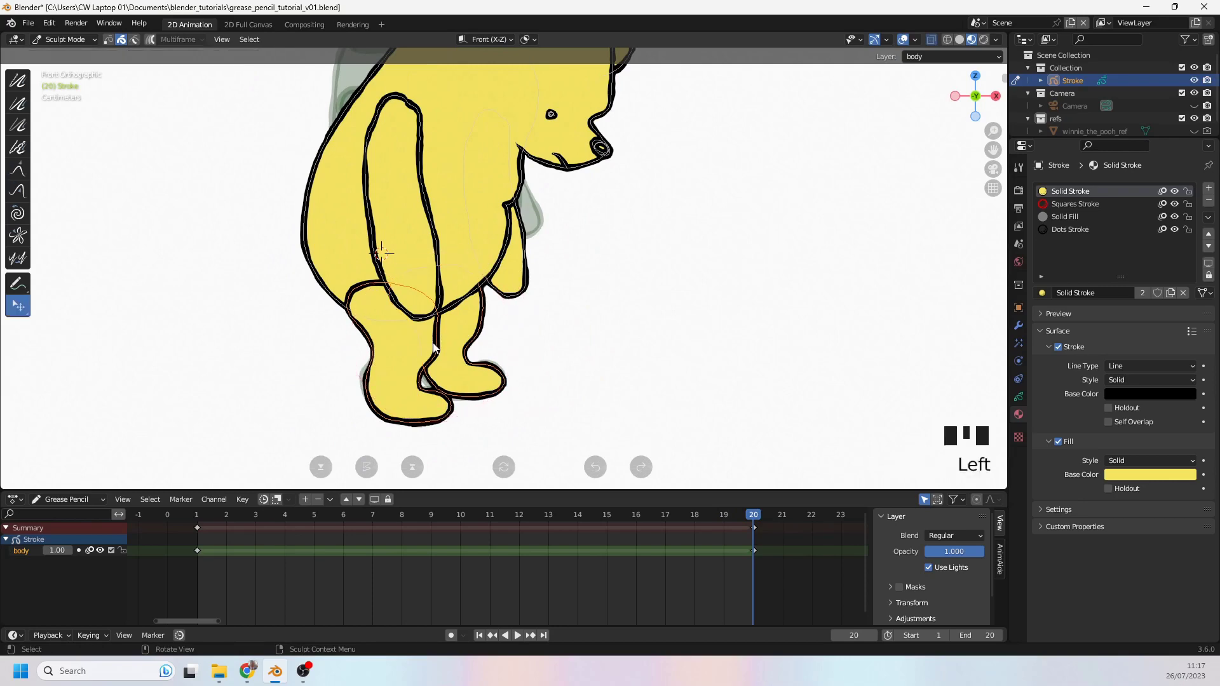
key("g")
scroll(453, 343, "up", 1, "alt")
scroll(451, 344, "down", 4, "alt")
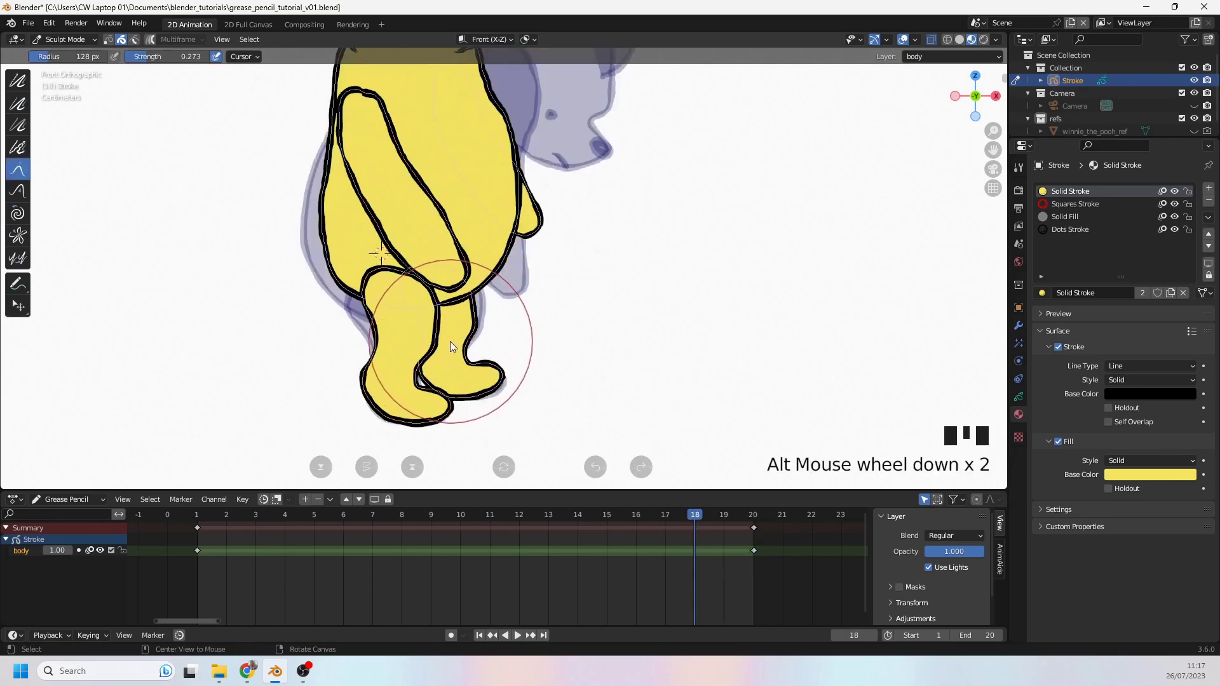
key("f")
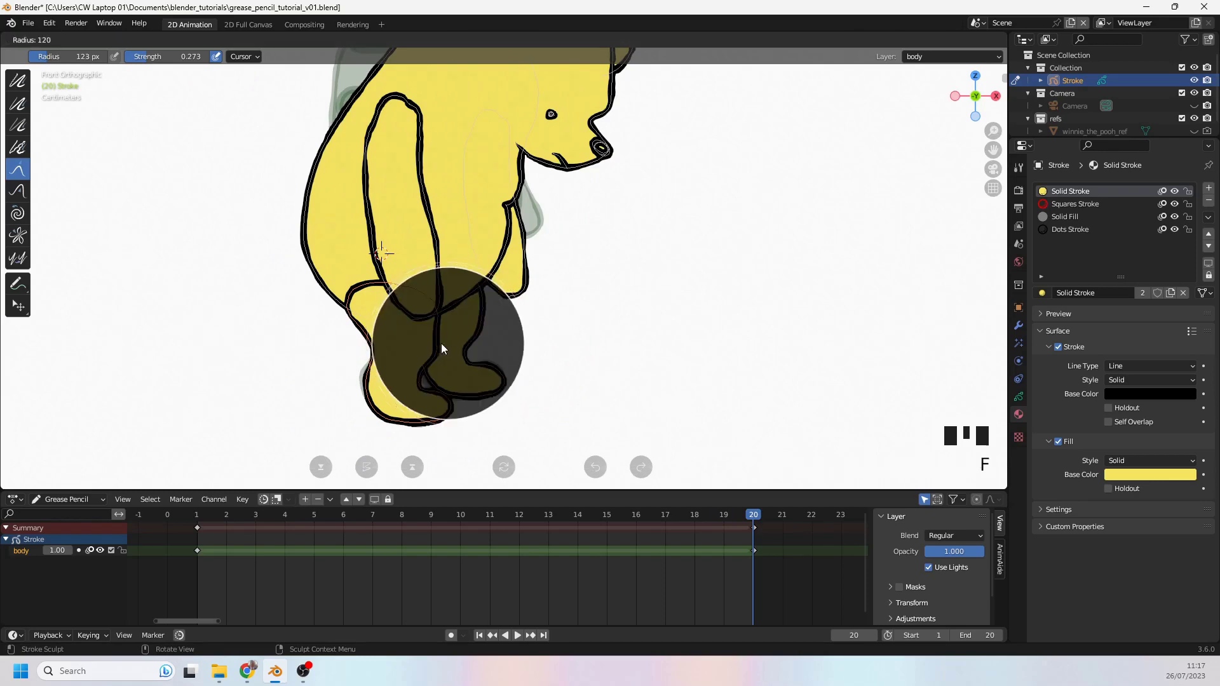
double_click(441, 335)
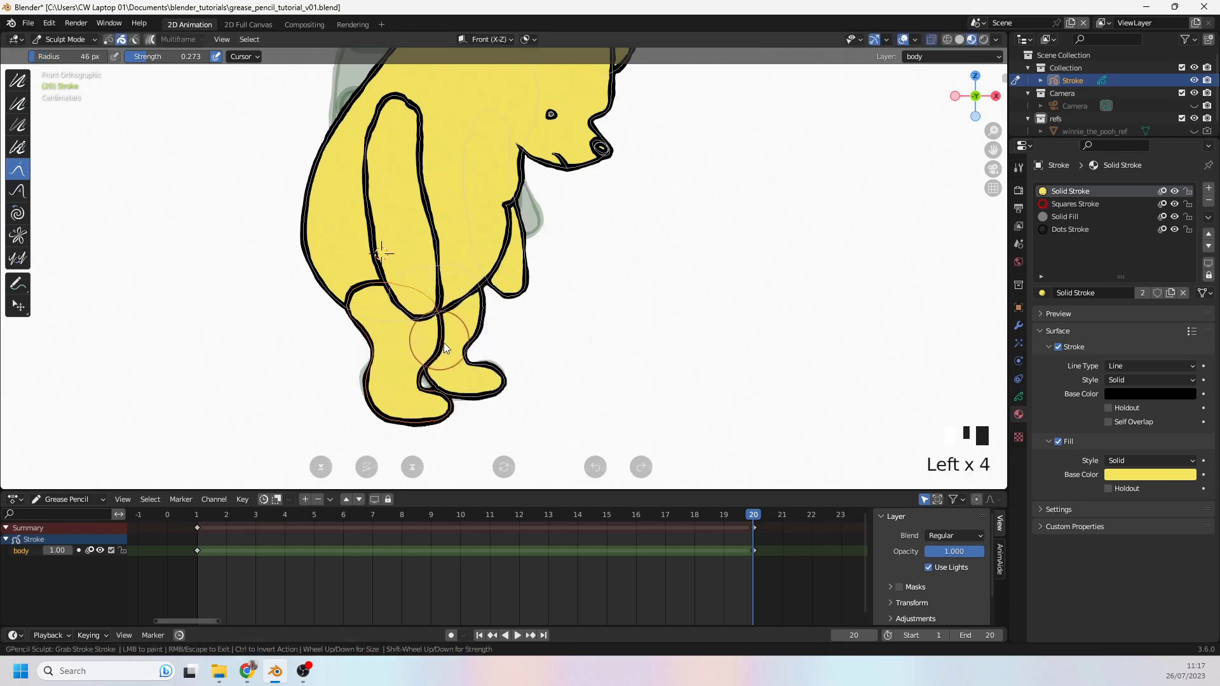
left_click(445, 348)
scroll(447, 317, "up", 1, "alt")
scroll(537, 305, "down", 1, "alt")
scroll(543, 304, "down", 2)
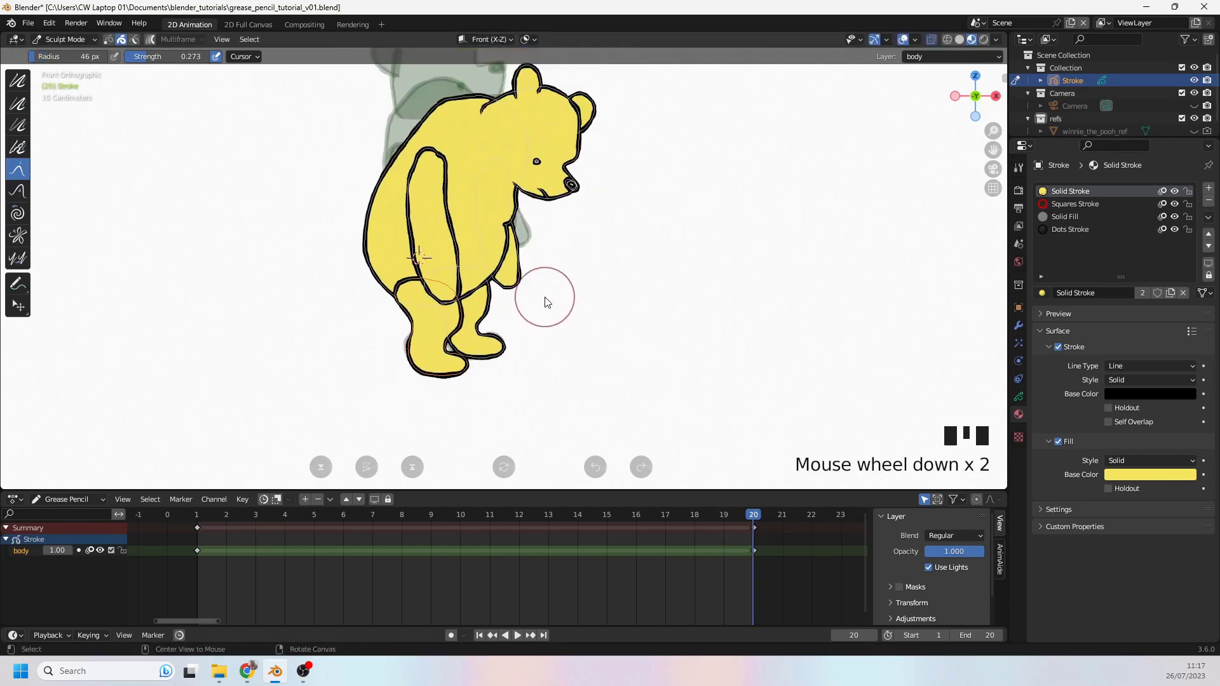
scroll(545, 300, "down", 1, "alt")
scroll(545, 299, "up", 1, "alt")
scroll(533, 282, "down", 1, "alt")
- Refine the top of the near thigh with small Grab brush strokes where it meets the hip
middle_click_drag(477, 254, 493, 296, "shift")
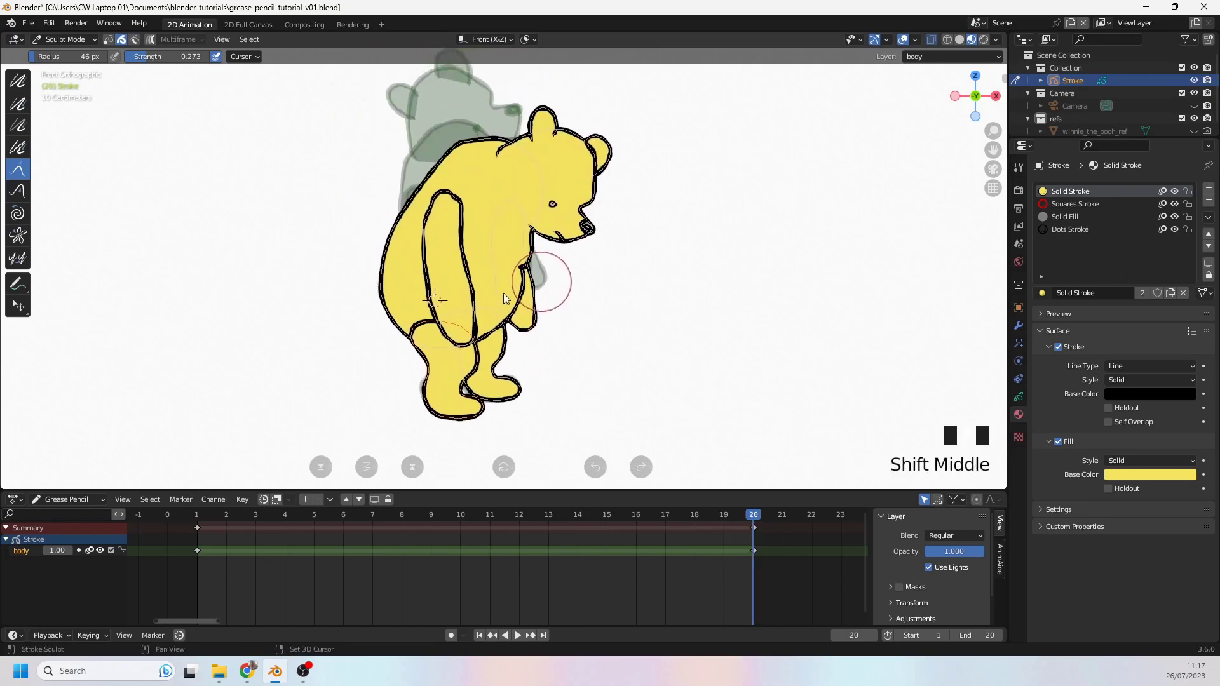
left_click_drag(438, 329, 434, 319)
left_click_drag(429, 324, 431, 318)
left_click(453, 321)
left_click(451, 316)
left_click(445, 324, "shift")
left_click(439, 329, "shift")
- Compare frame 20 with the previous frame to examine the reshaped thigh and overall lean
scroll(448, 342, "up", 1, "alt")
scroll(448, 341, "down", 1, "alt")
scroll(444, 350, "up", 1, "alt")
scroll(426, 394, "down", 1, "alt")
scroll(430, 406, "up", 1, "alt")
scroll(429, 406, "down", 1, "alt")
scroll(429, 406, "up", 1, "alt")
scroll(430, 406, "down", 1, "alt")
middle_click_drag(553, 282, 561, 325, "shift")
scroll(540, 321, "down", 1, "alt")
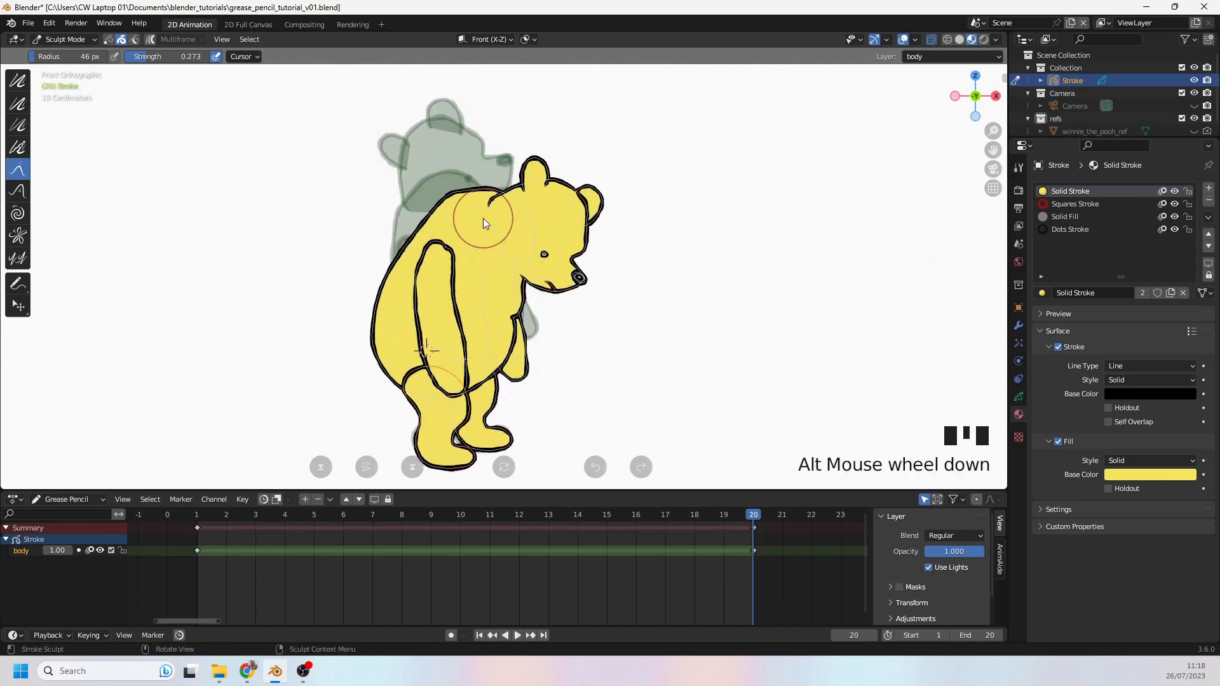
- Select the body stroke and set the Grab brush radius to 102 px and strength to 0.048
key("w")
left_click(464, 194)
key("g")
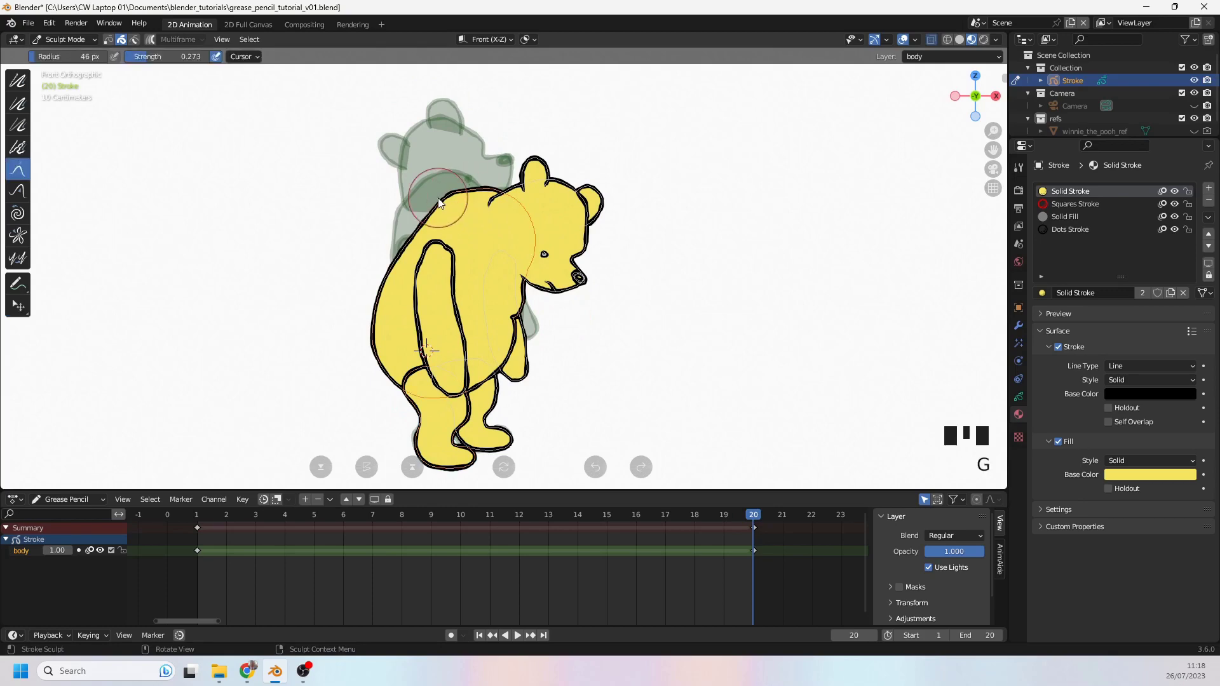
key("f")
left_click(480, 214)
key("shift+g")
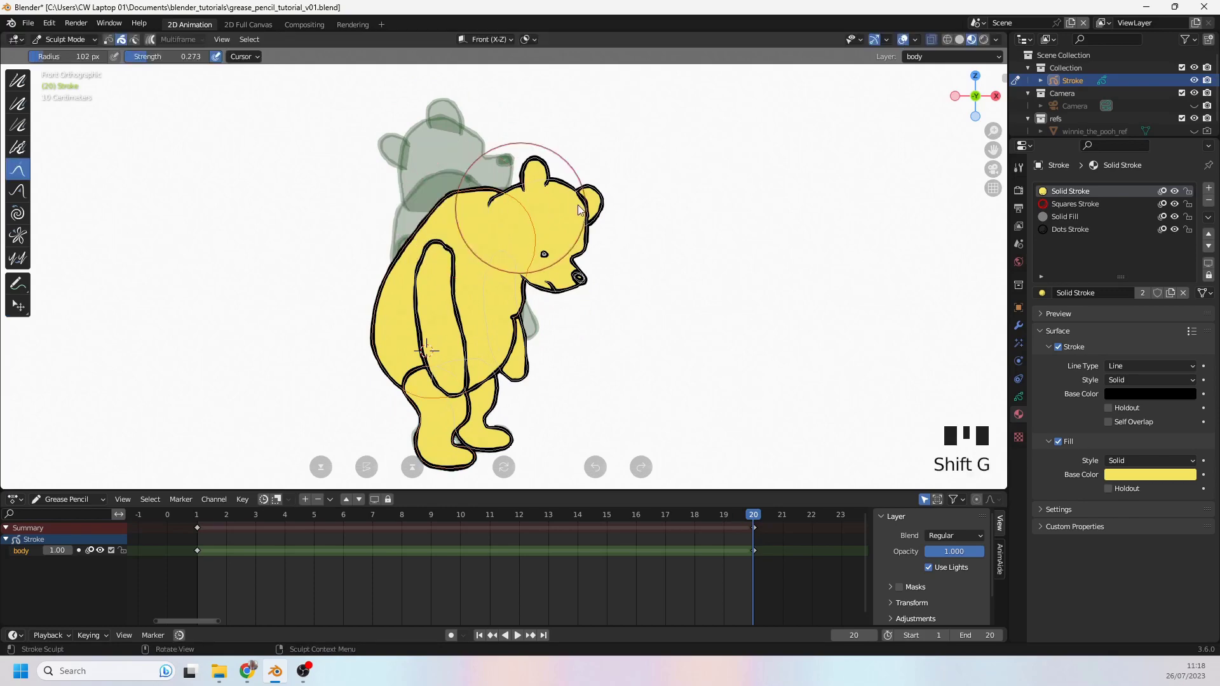
key("shift+f")
left_click(462, 192)
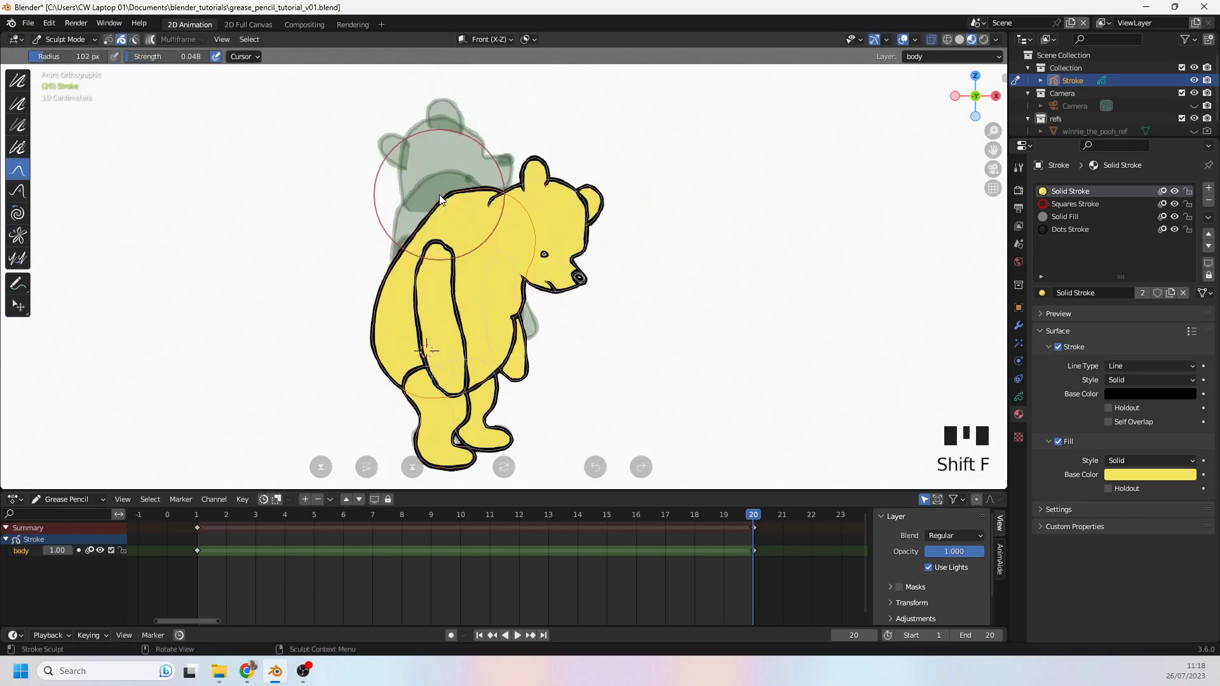
- Smooth the corner of the upper back into an even curve toward the neck with gentle Grab brush strokes
left_click(468, 193)
left_click(467, 196)
left_click(466, 200)
scroll(475, 212, "up", 1, "alt")
scroll(476, 212, "down", 1, "alt")
left_click(459, 200)
left_click_drag(460, 200, 450, 202)
mouse_move(450, 198)
left_mouse_down()
mouse_move(444, 181)
mouse_move(459, 194)
left_mouse_up()
left_click_drag(458, 194, 472, 209, "shift")
mouse_move(471, 208)
left_mouse_down("shift")
mouse_move(488, 210)
mouse_move(471, 198)
left_mouse_up("shift")
left_click_drag(471, 198, 485, 208)
left_click(488, 205)
- Compare frame 20 with the previous frame to examine the smoothed back curve
scroll(512, 201, "down", 1, "alt")
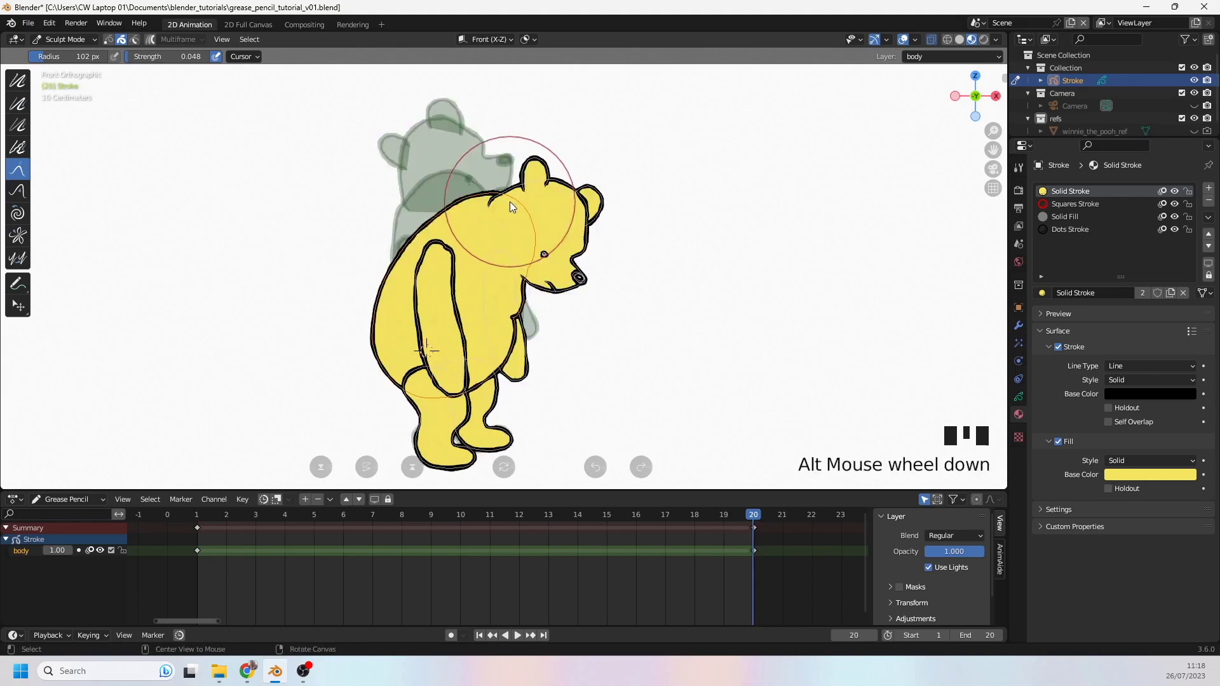
scroll(618, 210, "down", 1)
scroll(637, 231, "up", 1, "alt")
scroll(640, 238, "down", 1, "alt")
scroll(643, 241, "up", 1, "alt")
scroll(650, 253, "down", 1, "alt")
scroll(655, 260, "up", 1, "alt")
scroll(657, 261, "down", 1, "alt")
scroll(646, 285, "up", 2)
- Select the far ear in Edit Mode on frame 20 and rotate it clockwise around a 3D cursor placed beside its base
middle_click_drag(646, 286, 569, 311, "shift")
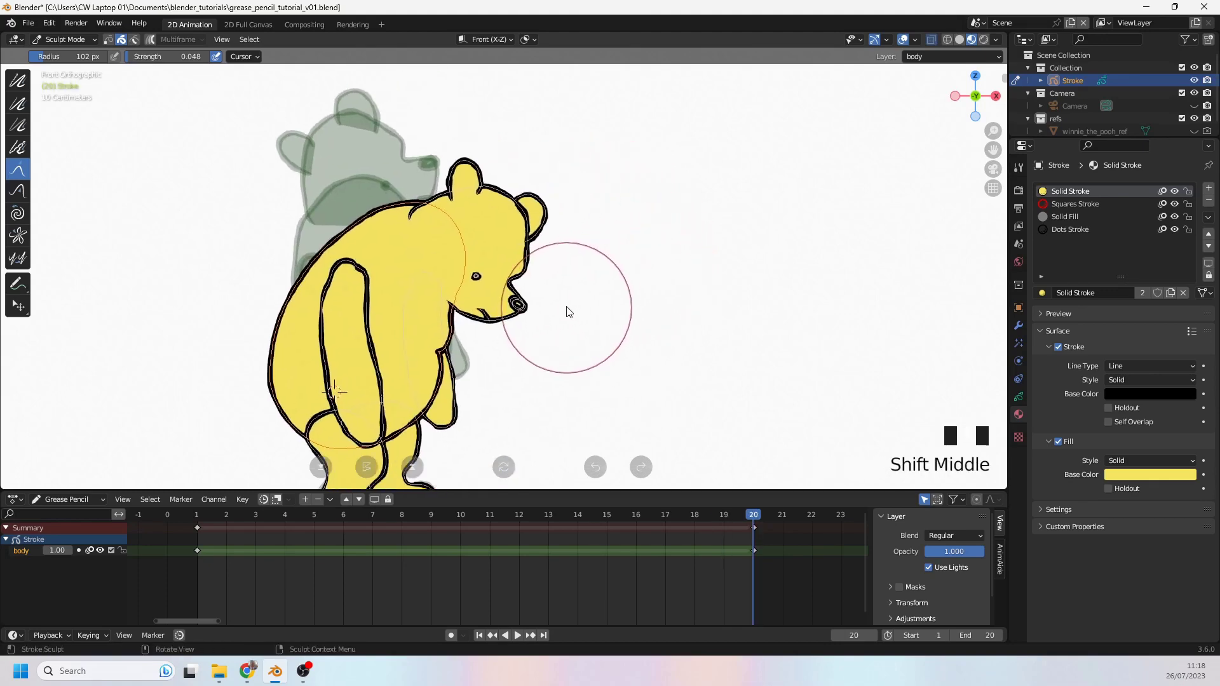
scroll(577, 267, "up", 1)
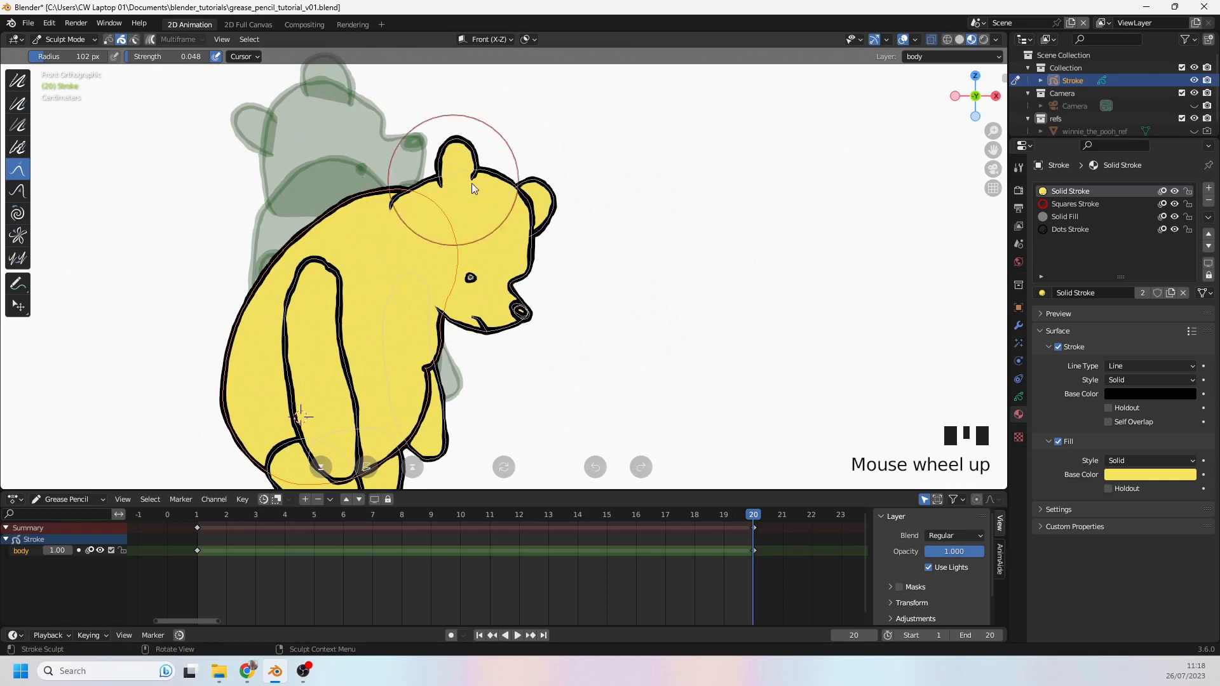
key("v")
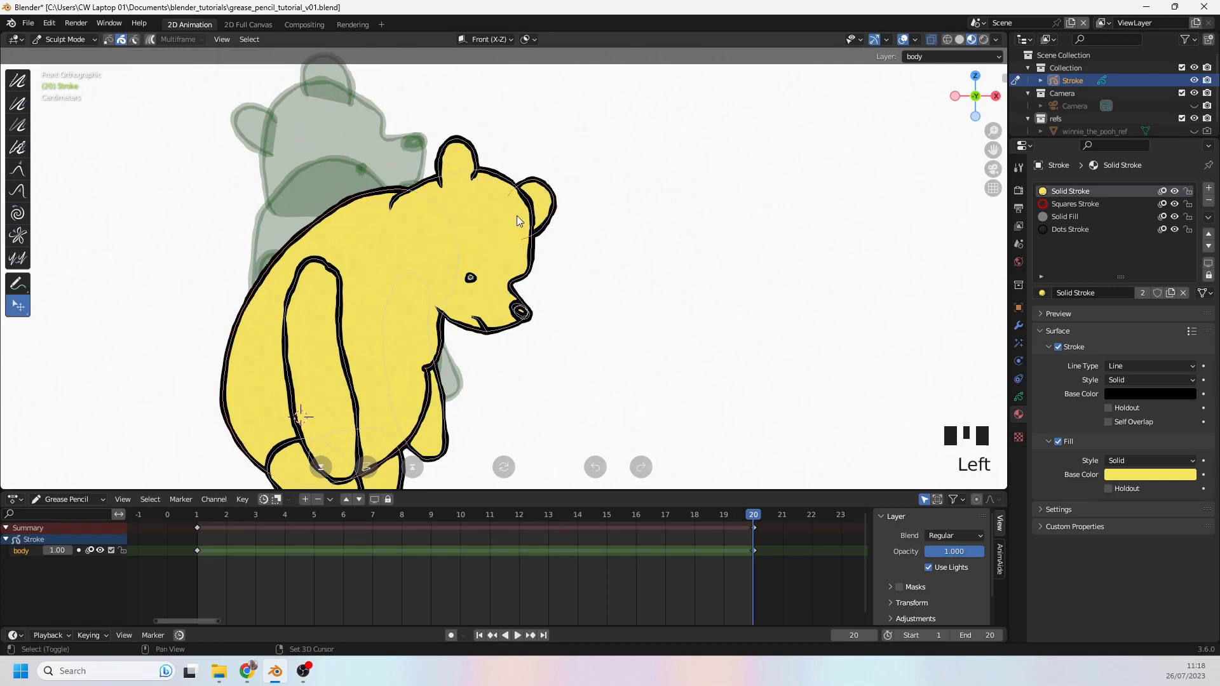
right_click(516, 215, "shift")
key("Tab")
key("r")
left_click(608, 278)
scroll(609, 278, "up", 1, "alt")
scroll(609, 278, "down", 1, "alt")
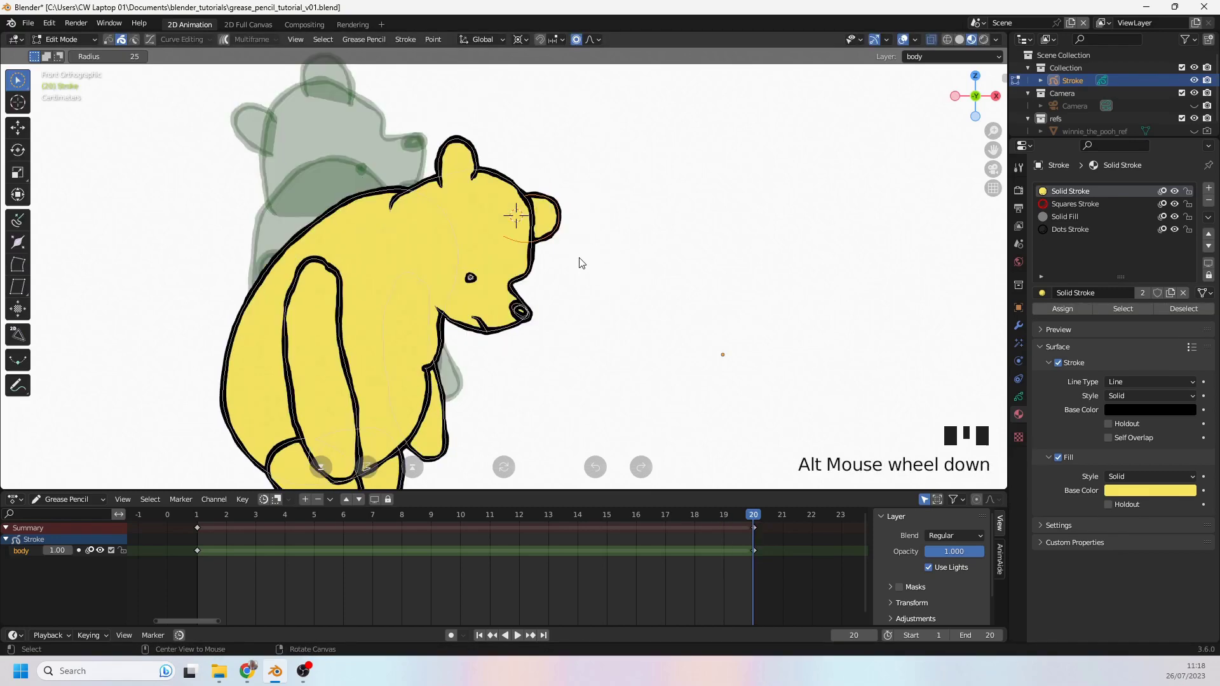
- Rotate the near ear clockwise around a 3D cursor placed at its base, following the forward tilt of the head
left_click_drag(464, 148, 480, 188)
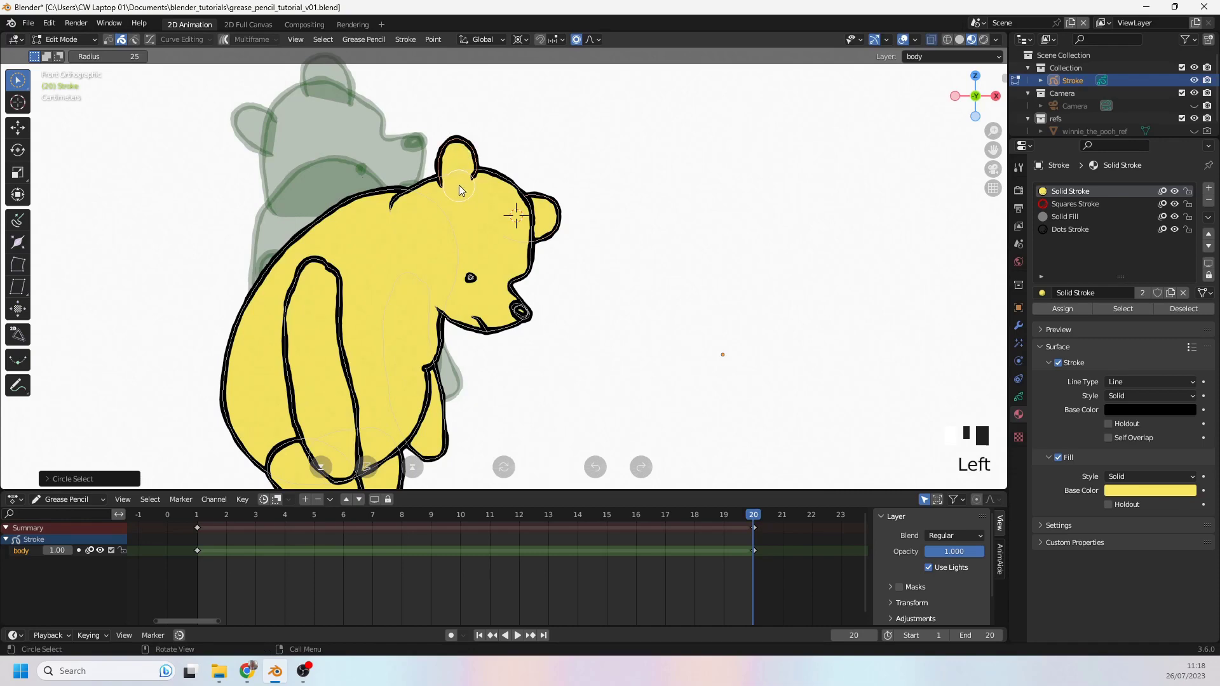
key("r")
left_click(624, 201)
scroll(624, 205, "down", 1)
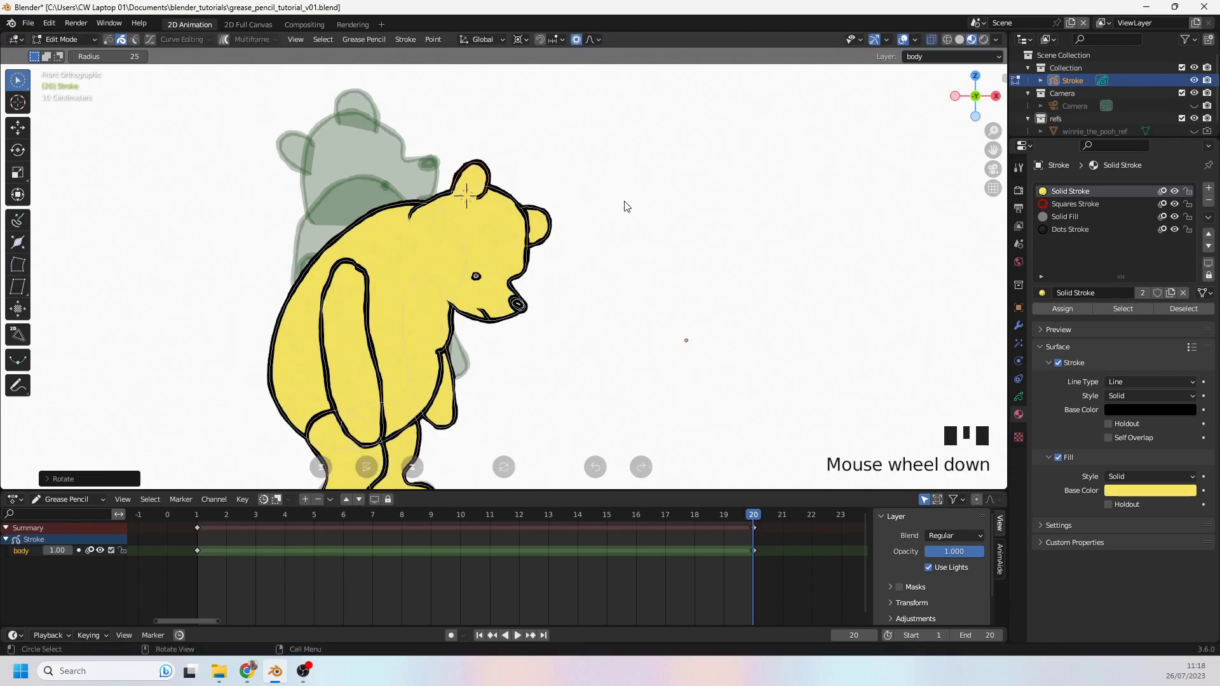
scroll(597, 209, "up", 1, "alt")
scroll(597, 208, "down", 1, "alt")
scroll(598, 207, "up", 1, "alt")
scroll(597, 211, "down", 1, "alt")
- Nudge the rotated near ear into place on the head and check it against the previous frame
key("g")
left_click(575, 214)
scroll(574, 215, "down", 1)
scroll(572, 212, "down", 1, "alt")
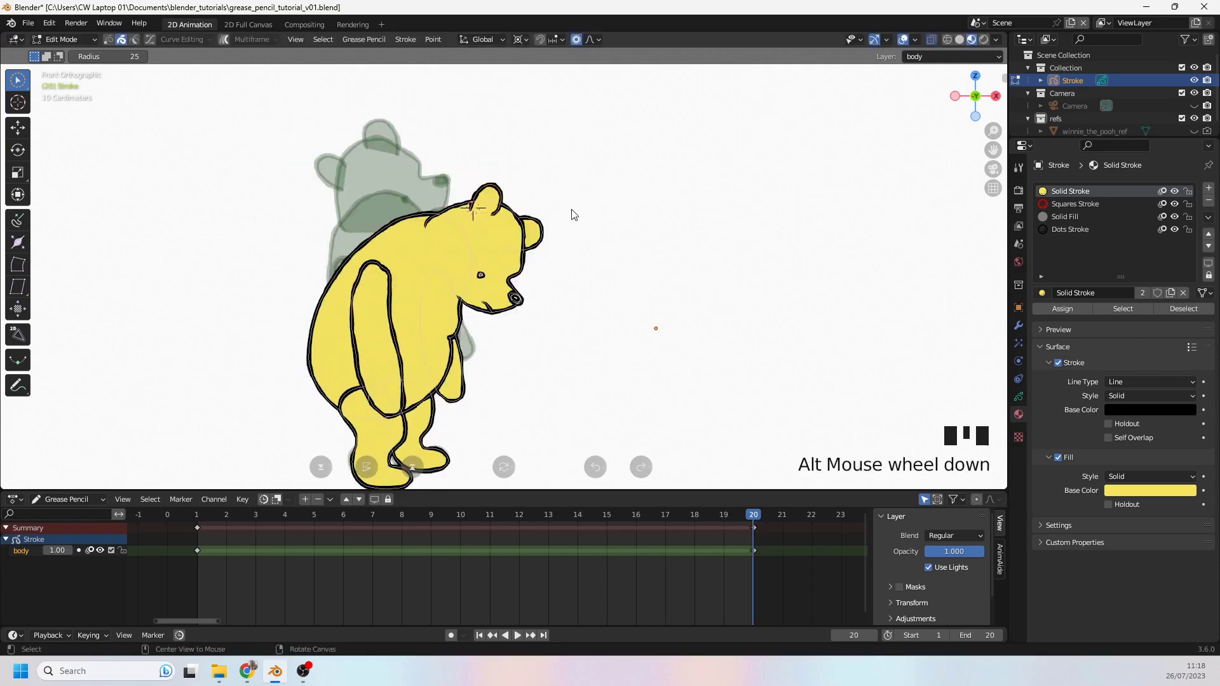
scroll(572, 212, "up", 1, "alt")
scroll(569, 213, "down", 1, "alt")
- Try to reposition the eye on the lowered head in frame 20
middle_click_drag(537, 273, 527, 206, "shift")
scroll(531, 210, "up", 1)
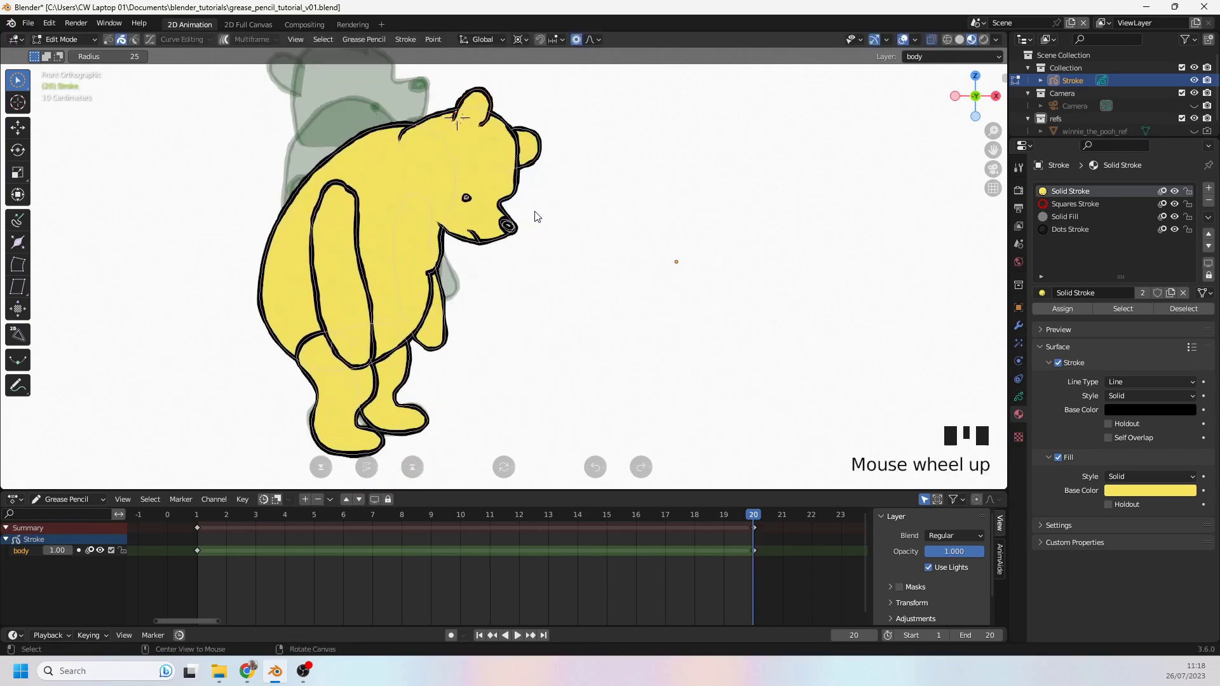
scroll(534, 214, "up", 1, "alt")
scroll(534, 217, "down", 1, "alt")
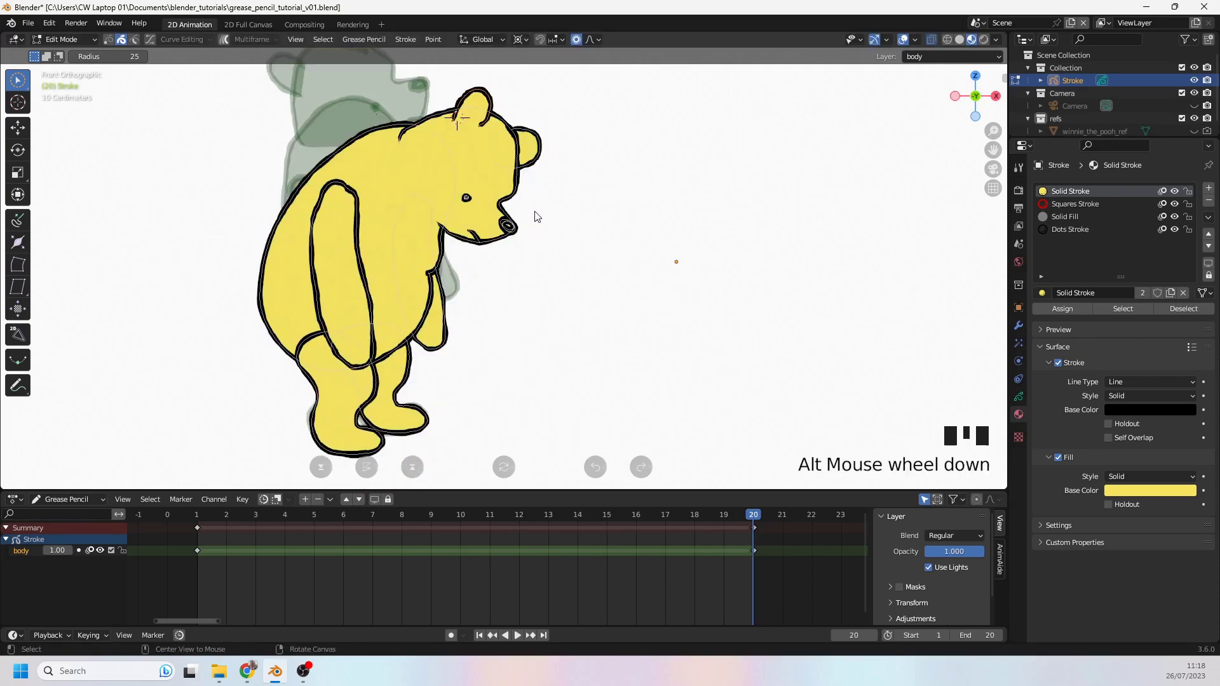
key("g")
left_click(467, 203)
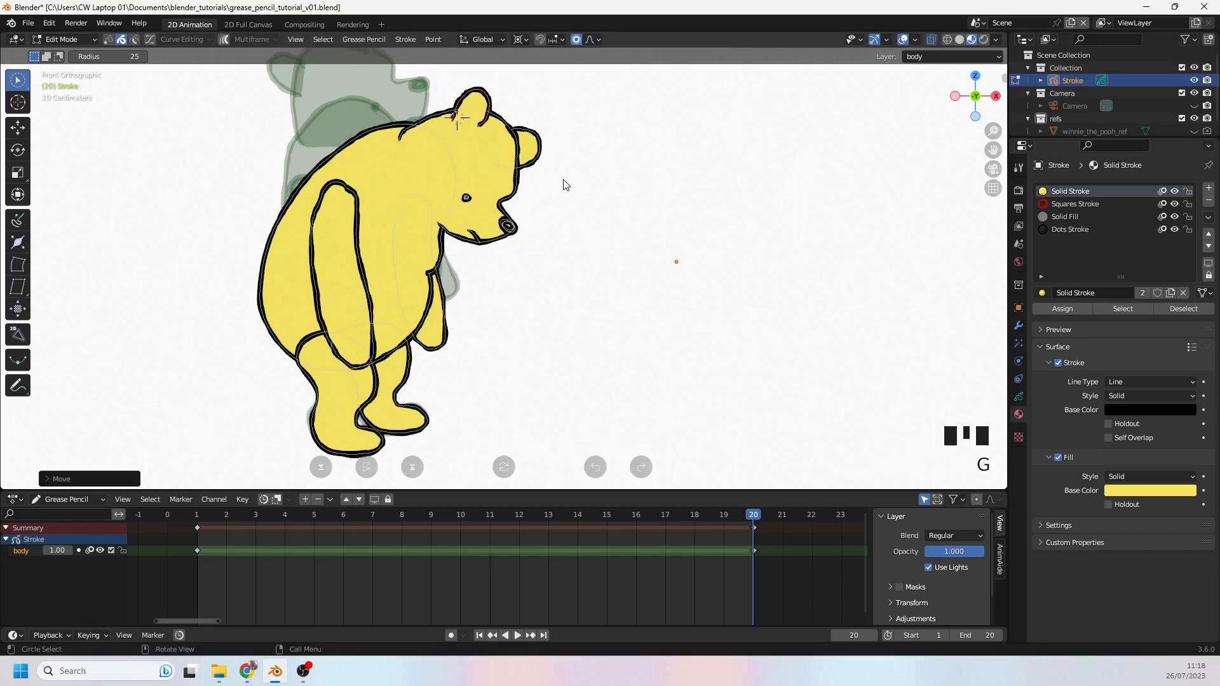
scroll(563, 184, "up", 1, "alt")
scroll(572, 194, "down", 2, "alt")
scroll(564, 200, "down", 2)
key("ctrl+z")
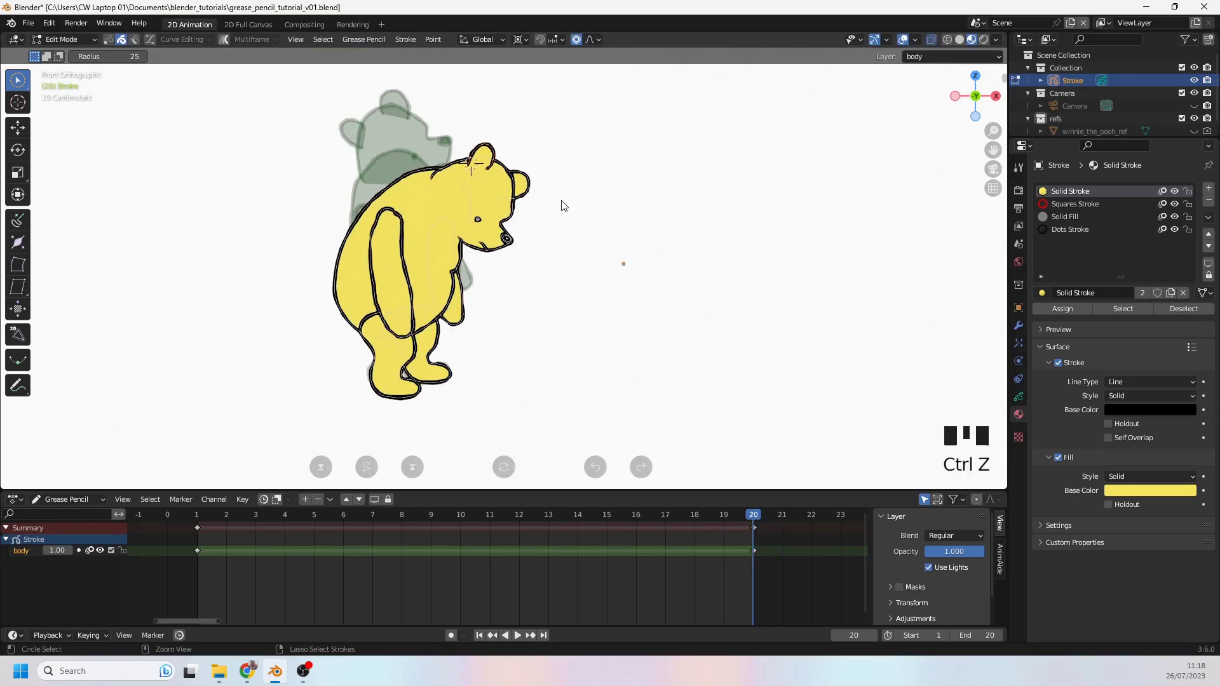
- Select the eye and move it about 0.02 m toward the snout and 0.008 m down
scroll(560, 206, "up", 2)
scroll(558, 206, "down", 1, "alt")
scroll(547, 209, "up", 1, "alt")
scroll(547, 210, "down", 1, "alt")
left_click(474, 206)
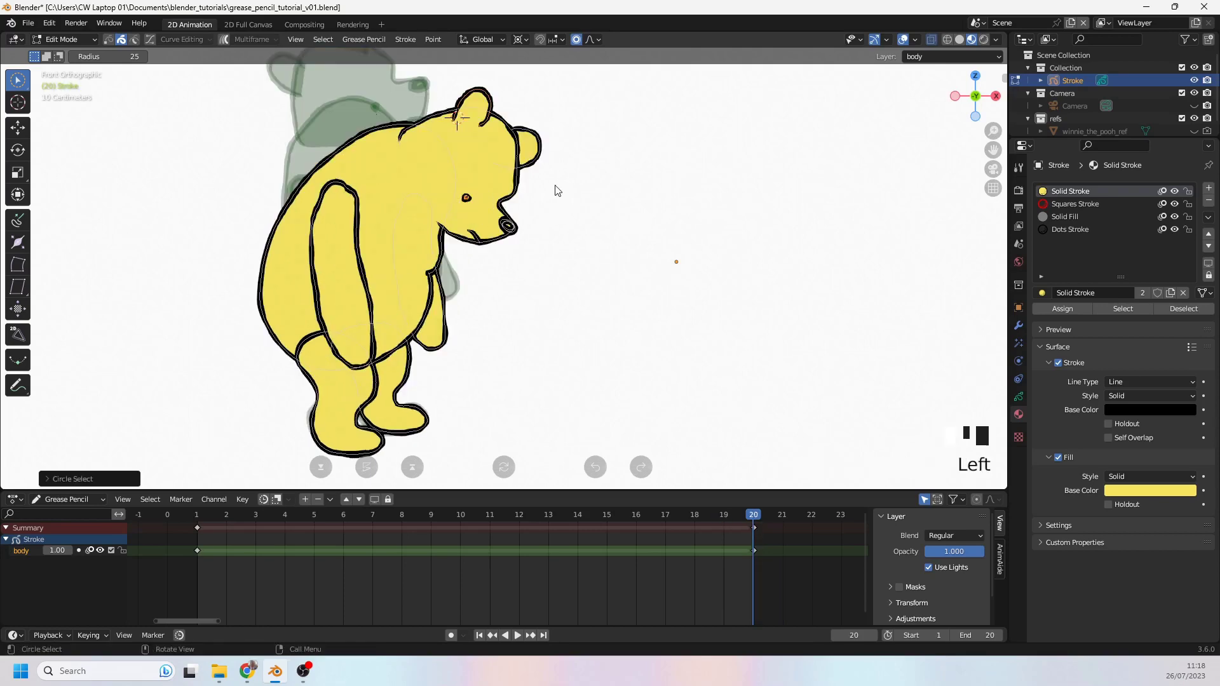
key("g")
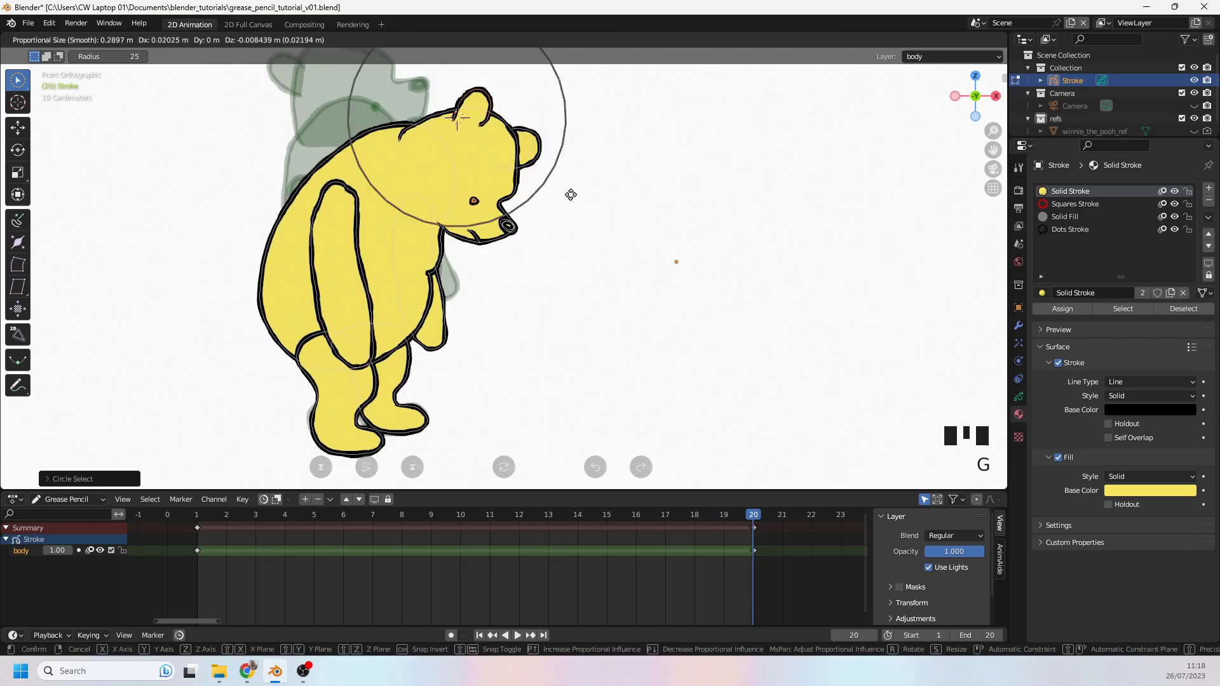
left_click(571, 196)
scroll(572, 198, "up", 1, "alt")
scroll(572, 198, "down", 1, "alt")
- Fine-tune the eye by moving it about 0.005 m back from the snout and 0.003 m down
key("g")
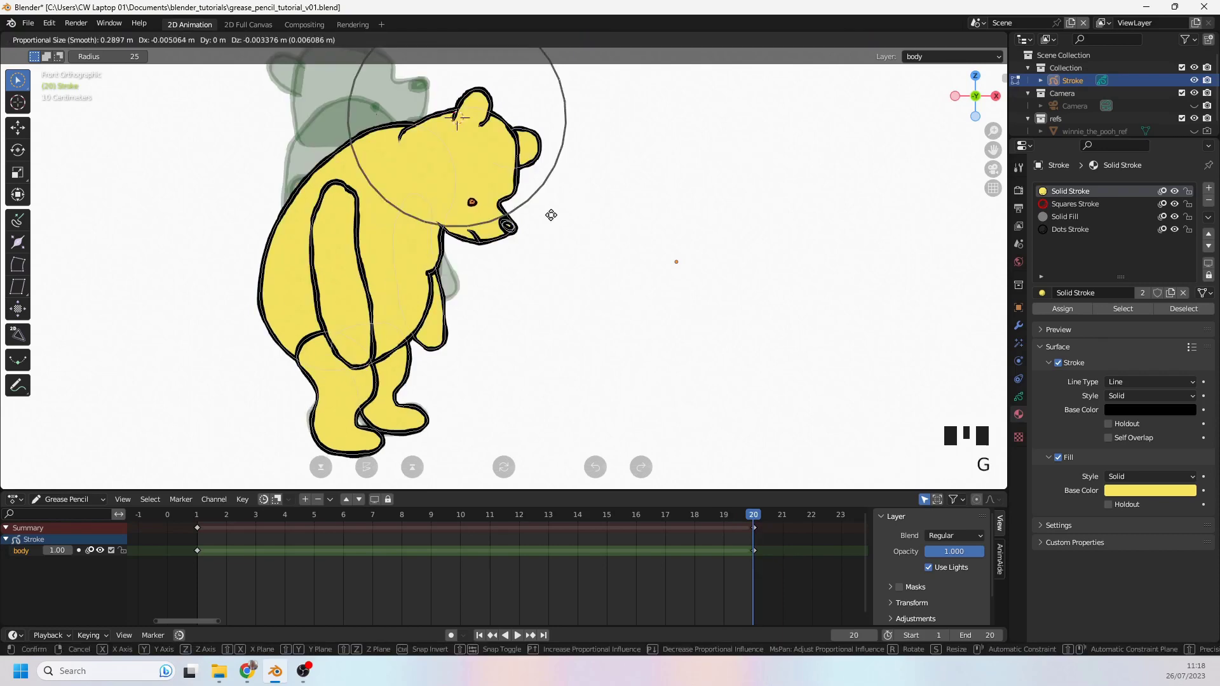
left_click(551, 215)
scroll(556, 223, "up", 1, "alt")
scroll(557, 223, "down", 1, "alt")
- Compare frame 20 with the previous frame to examine the new ear and eye positions
scroll(548, 242, "down", 3)
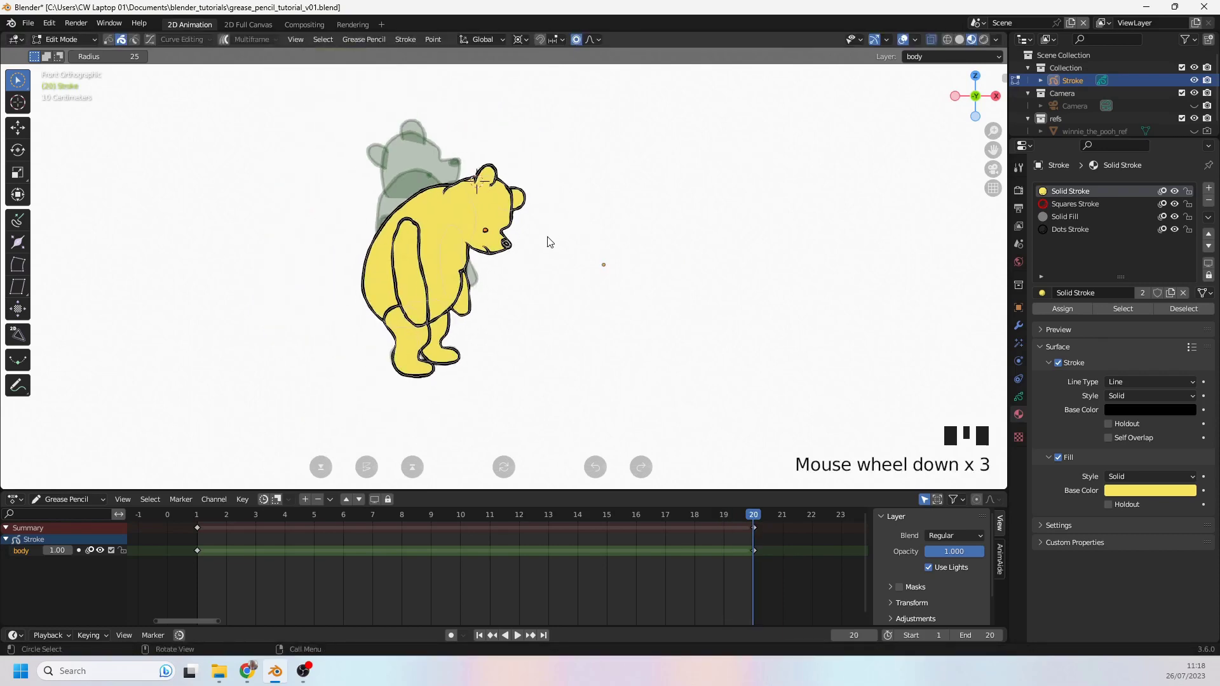
scroll(547, 243, "up", 1, "alt")
scroll(548, 242, "down", 1, "alt")
scroll(548, 243, "up", 1, "alt")
scroll(548, 243, "down", 1, "alt")
scroll(534, 267, "up", 1, "alt")
scroll(527, 276, "down", 1, "alt")
- Close the selected stroke and slightly adjust the arm's position on frame 20
scroll(392, 270, "up", 2)
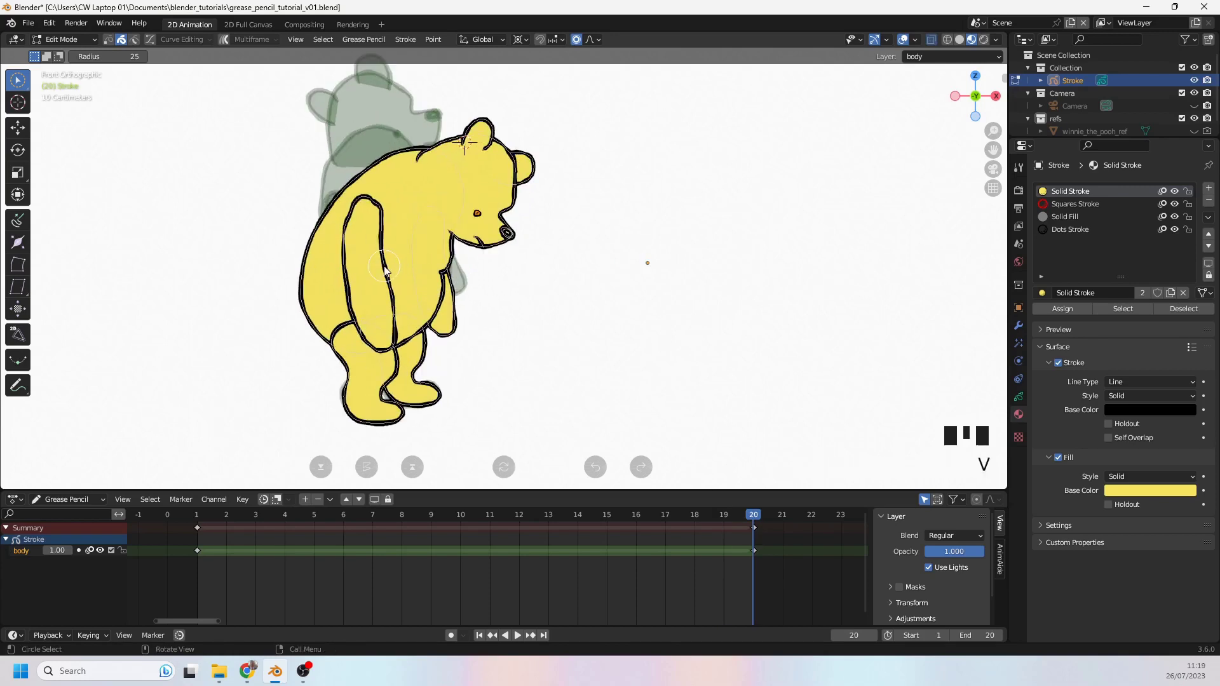
key("f")
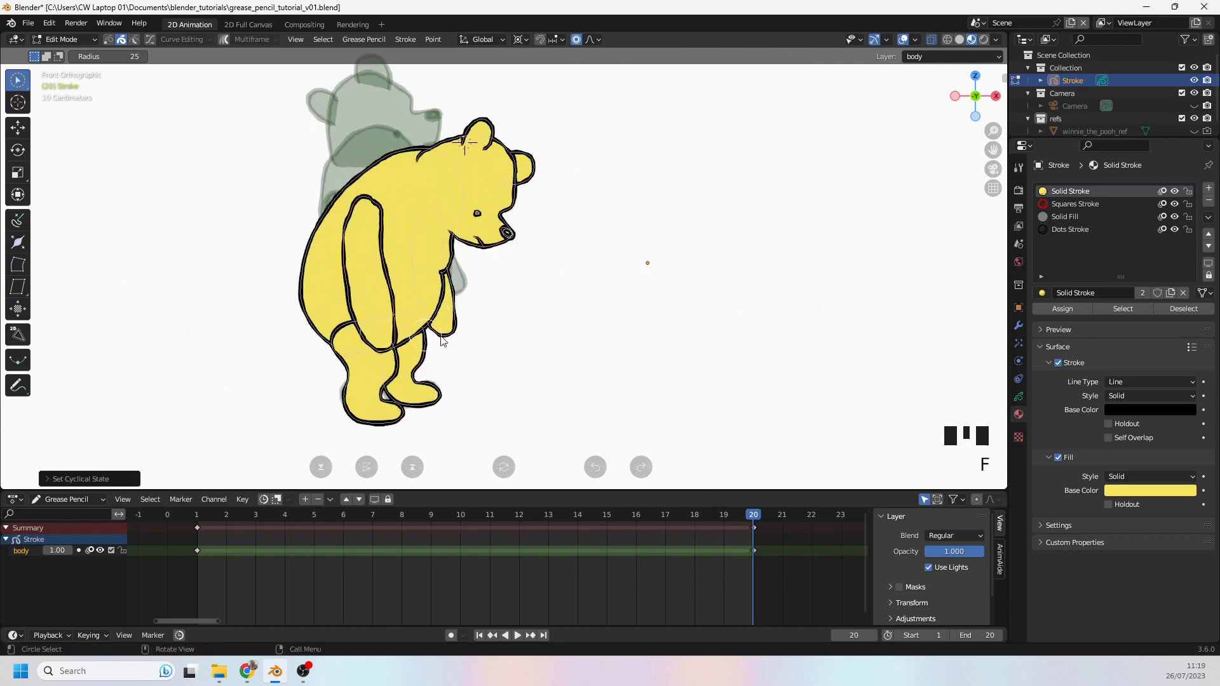
key("g")
left_click(388, 339)
- Compare frame 20 with the previous frame to examine the arms and the overall leaning pose
scroll(537, 290, "up", 1, "alt")
scroll(536, 289, "down", 1, "alt")
scroll(535, 288, "up", 1, "alt")
scroll(532, 287, "down", 1, "alt")
scroll(527, 291, "up", 1, "alt")
scroll(524, 296, "down", 1, "alt")
scroll(521, 300, "up", 1, "alt")
scroll(508, 305, "down", 1, "alt")
scroll(473, 310, "up", 1, "alt")
scroll(472, 311, "down", 1, "alt")
scroll(469, 311, "up", 1, "alt")
scroll(460, 314, "down", 1, "alt")
scroll(438, 307, "up", 2)
middle_click_drag(407, 294, 399, 299, "shift")
scroll(399, 299, "up", 1, "alt")
scroll(400, 298, "down", 1, "alt")
- Play back the animation to check the change from the standing pose to the forward lean
key("space")
scroll(547, 340, "down", 2)
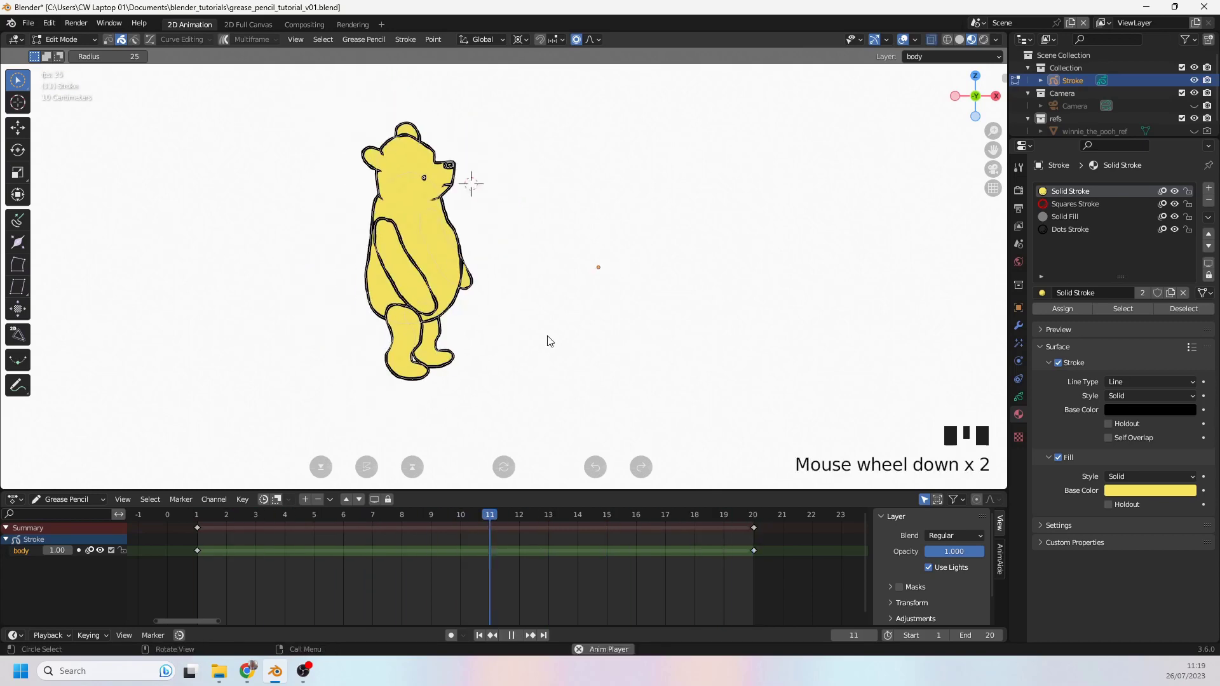
key("space")
- Return to frame 20, then advance the current frame to 30
left_click(750, 522)
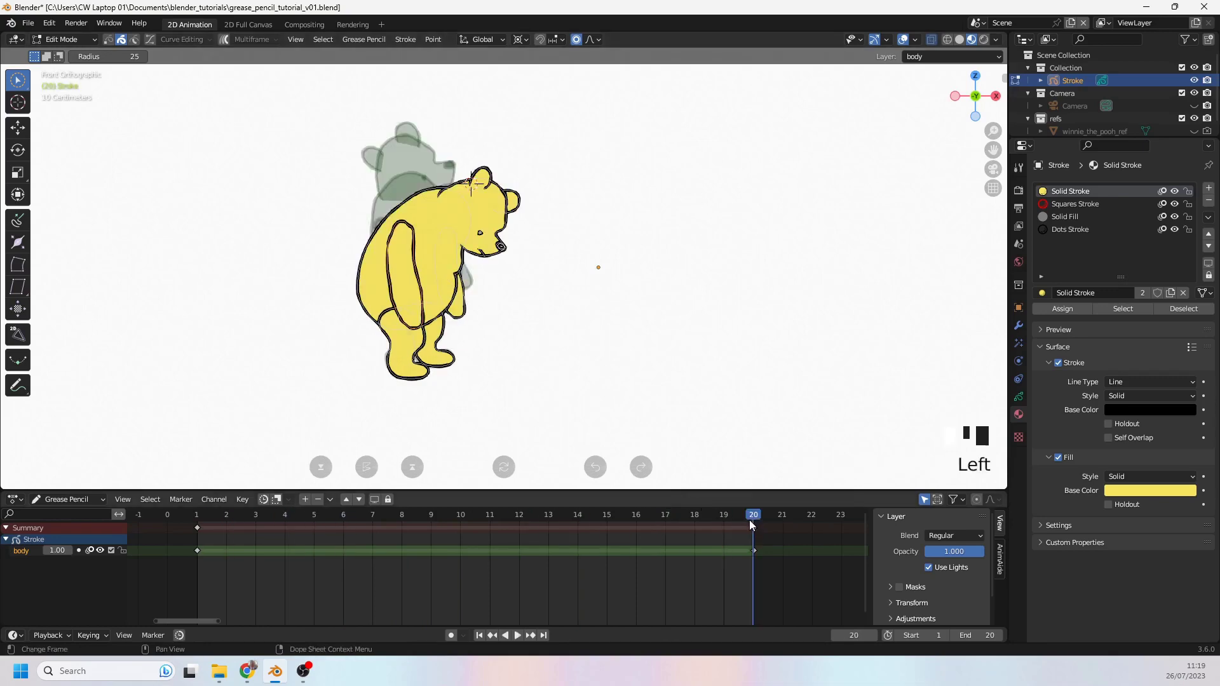
scroll(777, 533, "down", 7)
left_click(815, 517)
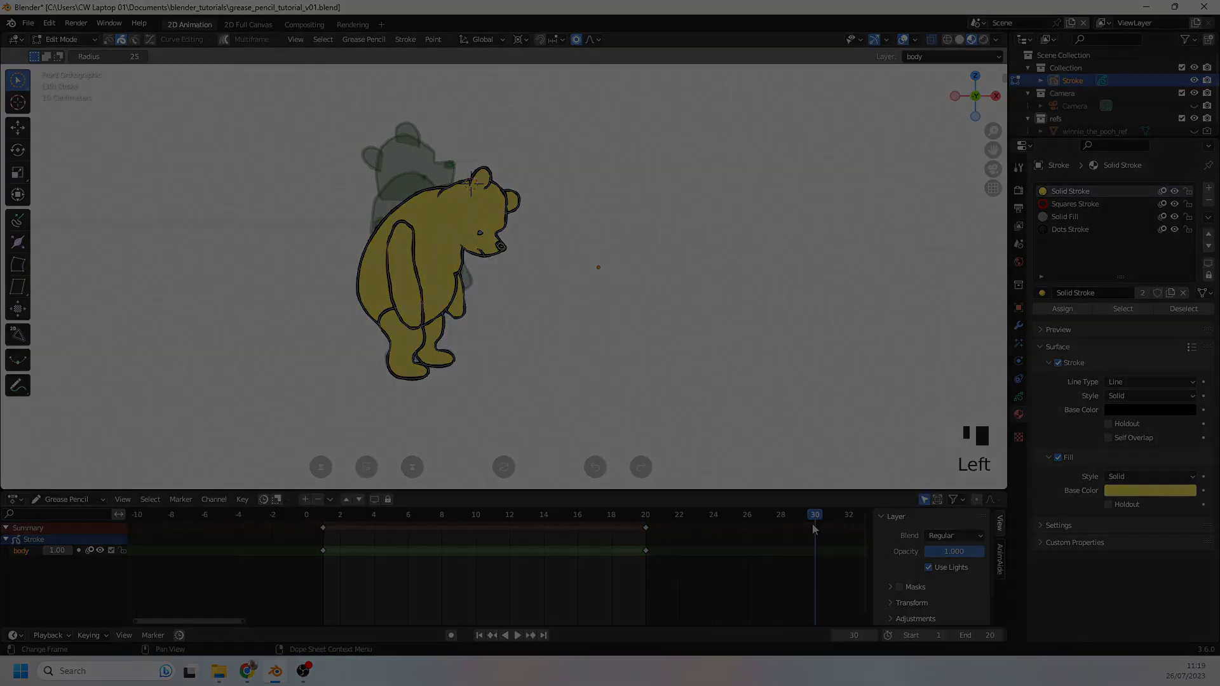